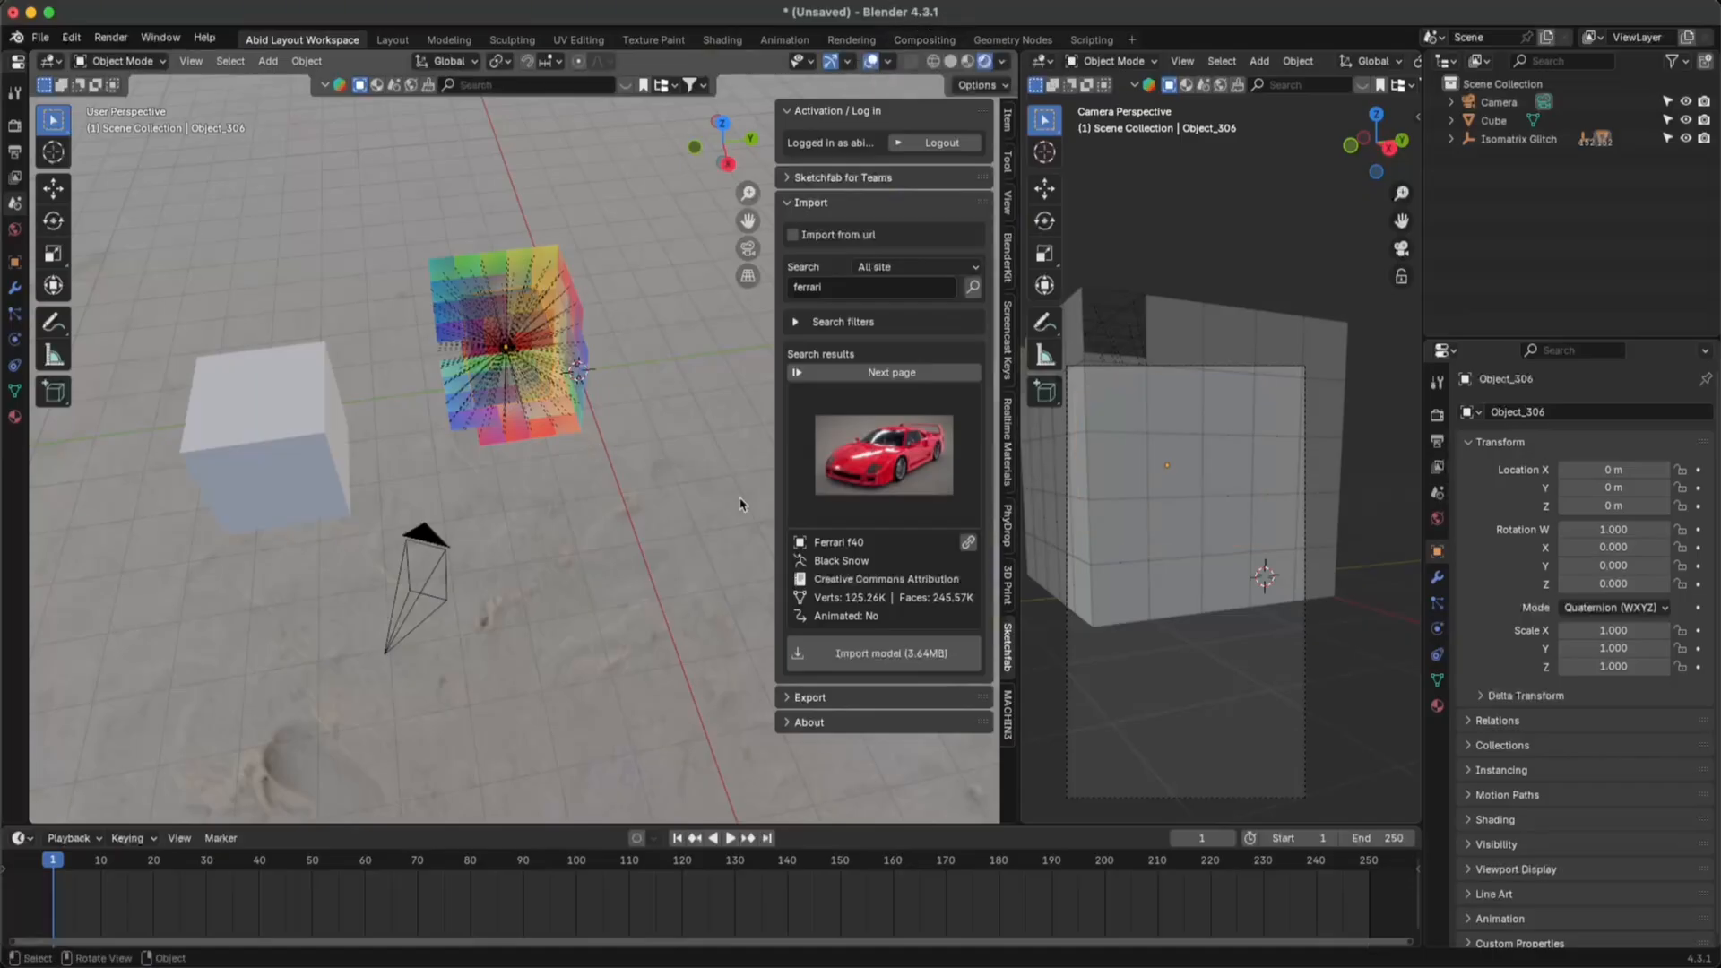
- Import the Ferrari f40 model from the Sketchfab search results, place it clear of the colourful cube and adjust its height along Z
{"action": "left_click", "coordinate": [907, 657]}
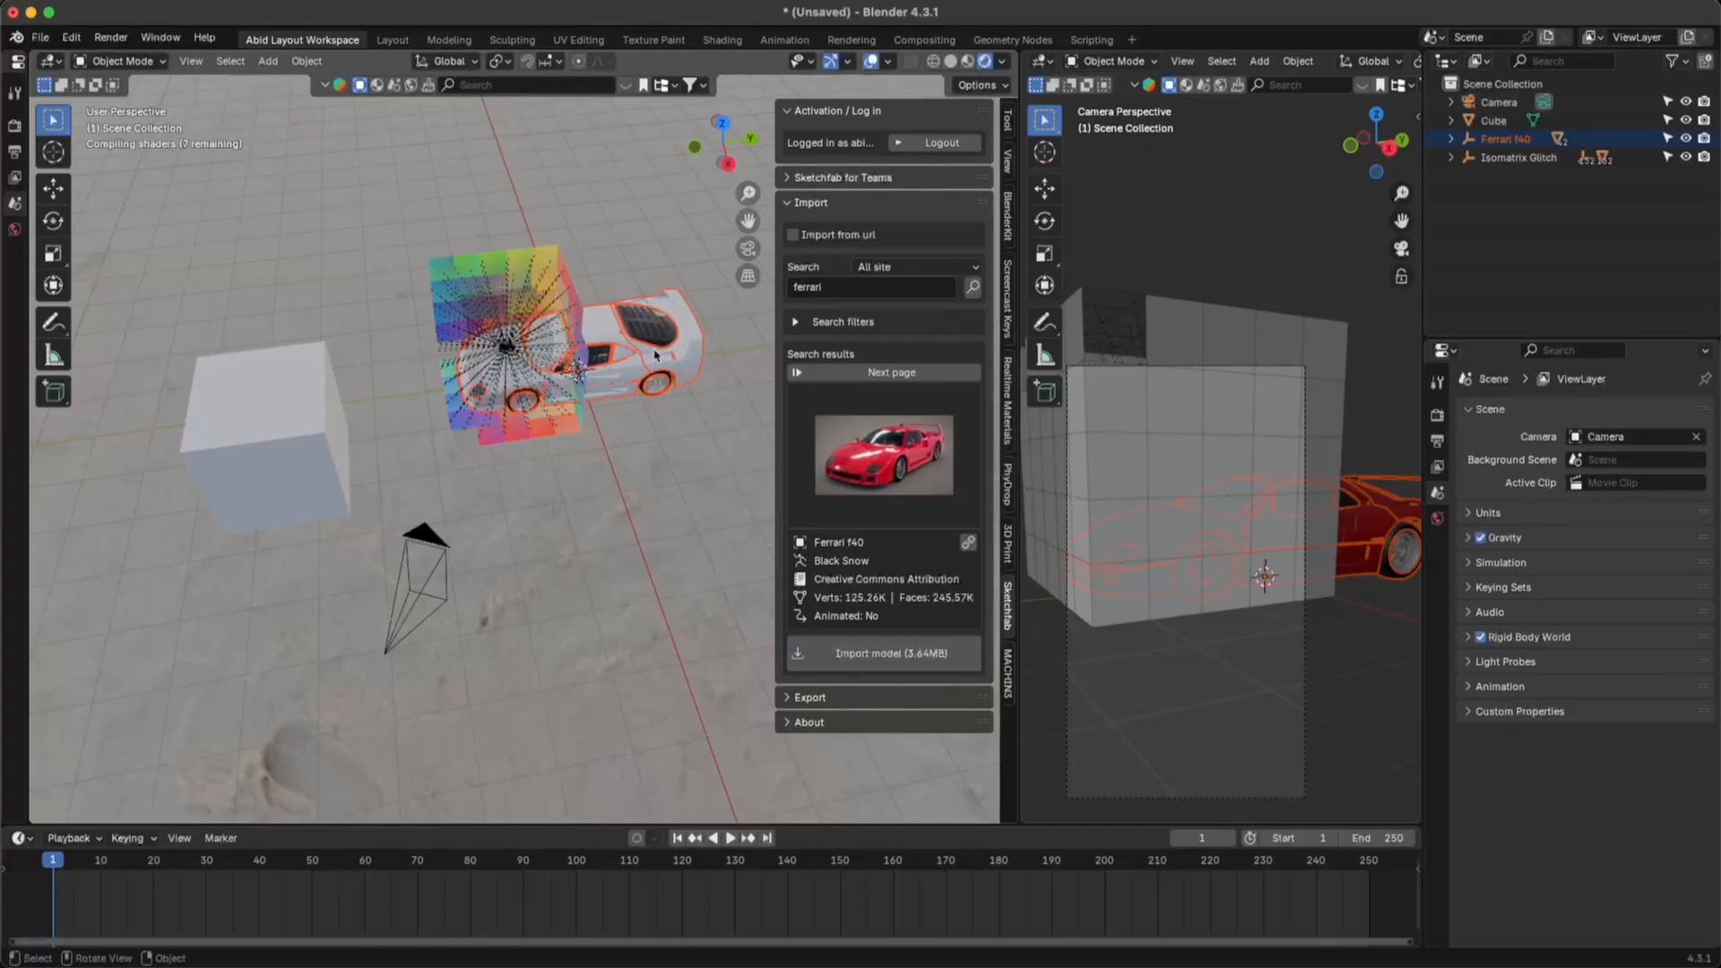
{"action": "left_click_drag", "start_coordinate": [656, 355], "coordinate": [666, 523]}
{"action": "middle_click_drag", "start_coordinate": [666, 524], "coordinate": [668, 535]}
{"action": "key", "text": "g"}
{"action": "key", "text": "z"}
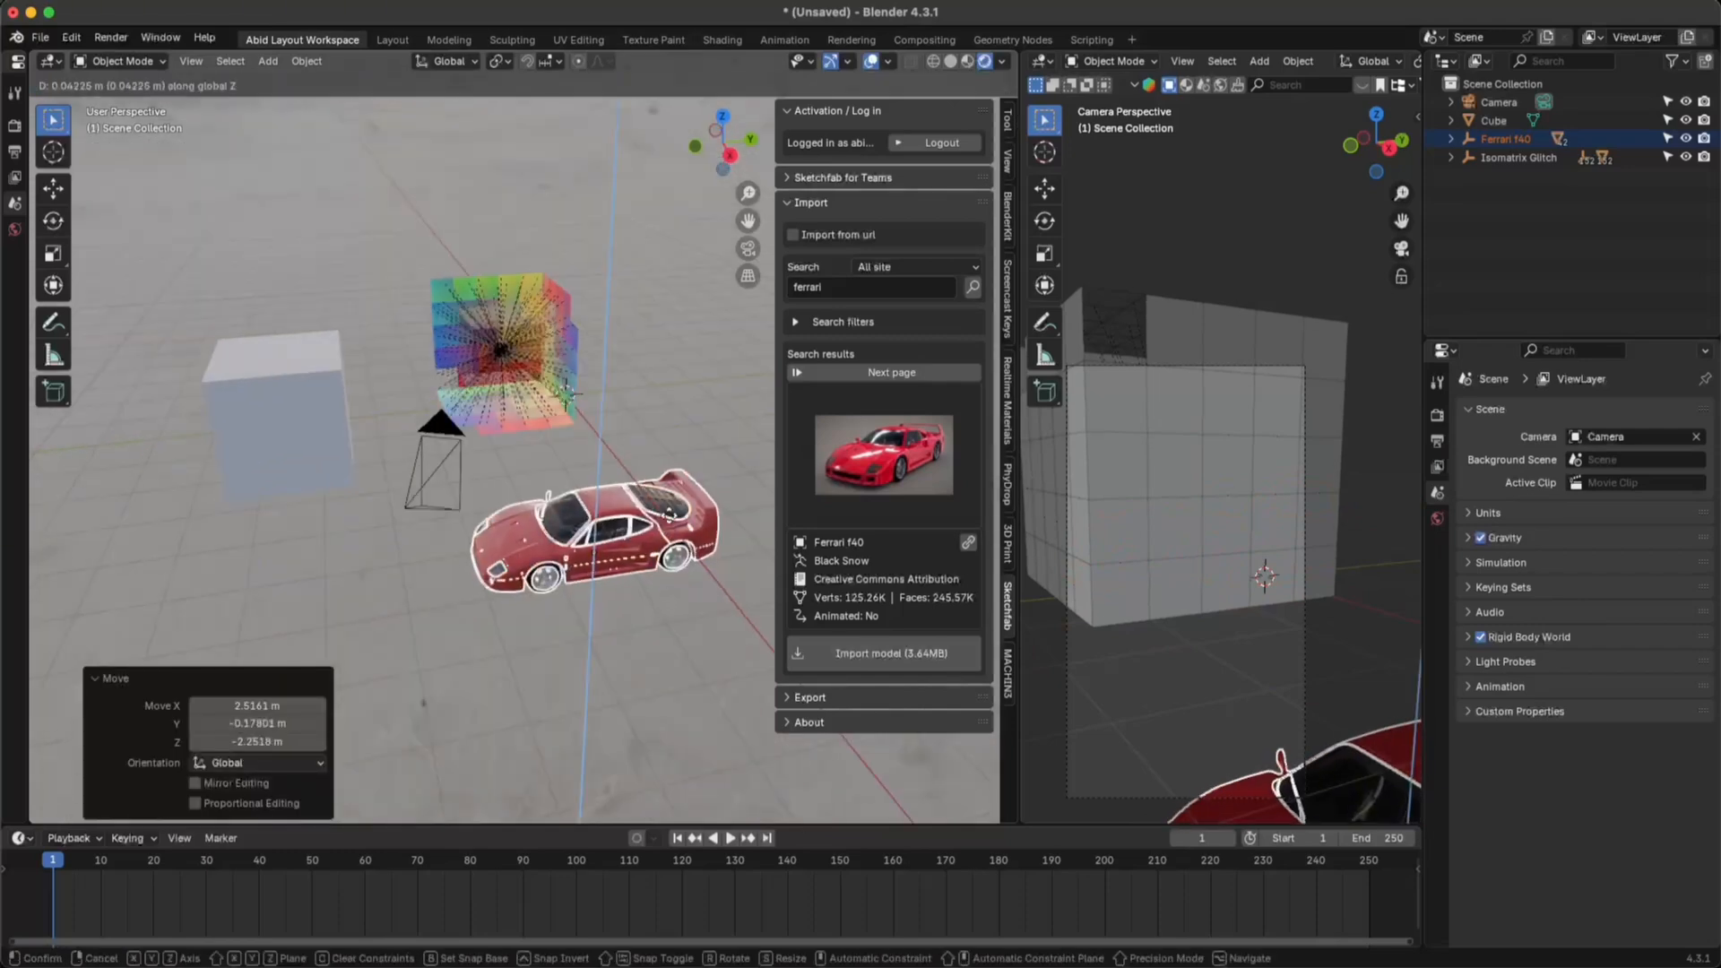
{"action": "left_click", "coordinate": [564, 312]}
- Move the Ferrari about -4.85 m along the global X axis and deselect it
{"action": "middle_click_drag", "start_coordinate": [564, 312], "coordinate": [717, 455]}
{"action": "key", "text": "g"}
{"action": "key", "text": "x"}
{"action": "left_click_drag", "start_coordinate": [495, 454], "coordinate": [386, 442]}
{"action": "left_click", "coordinate": [385, 442]}
{"action": "middle_click_drag", "start_coordinate": [385, 442], "coordinate": [494, 378]}
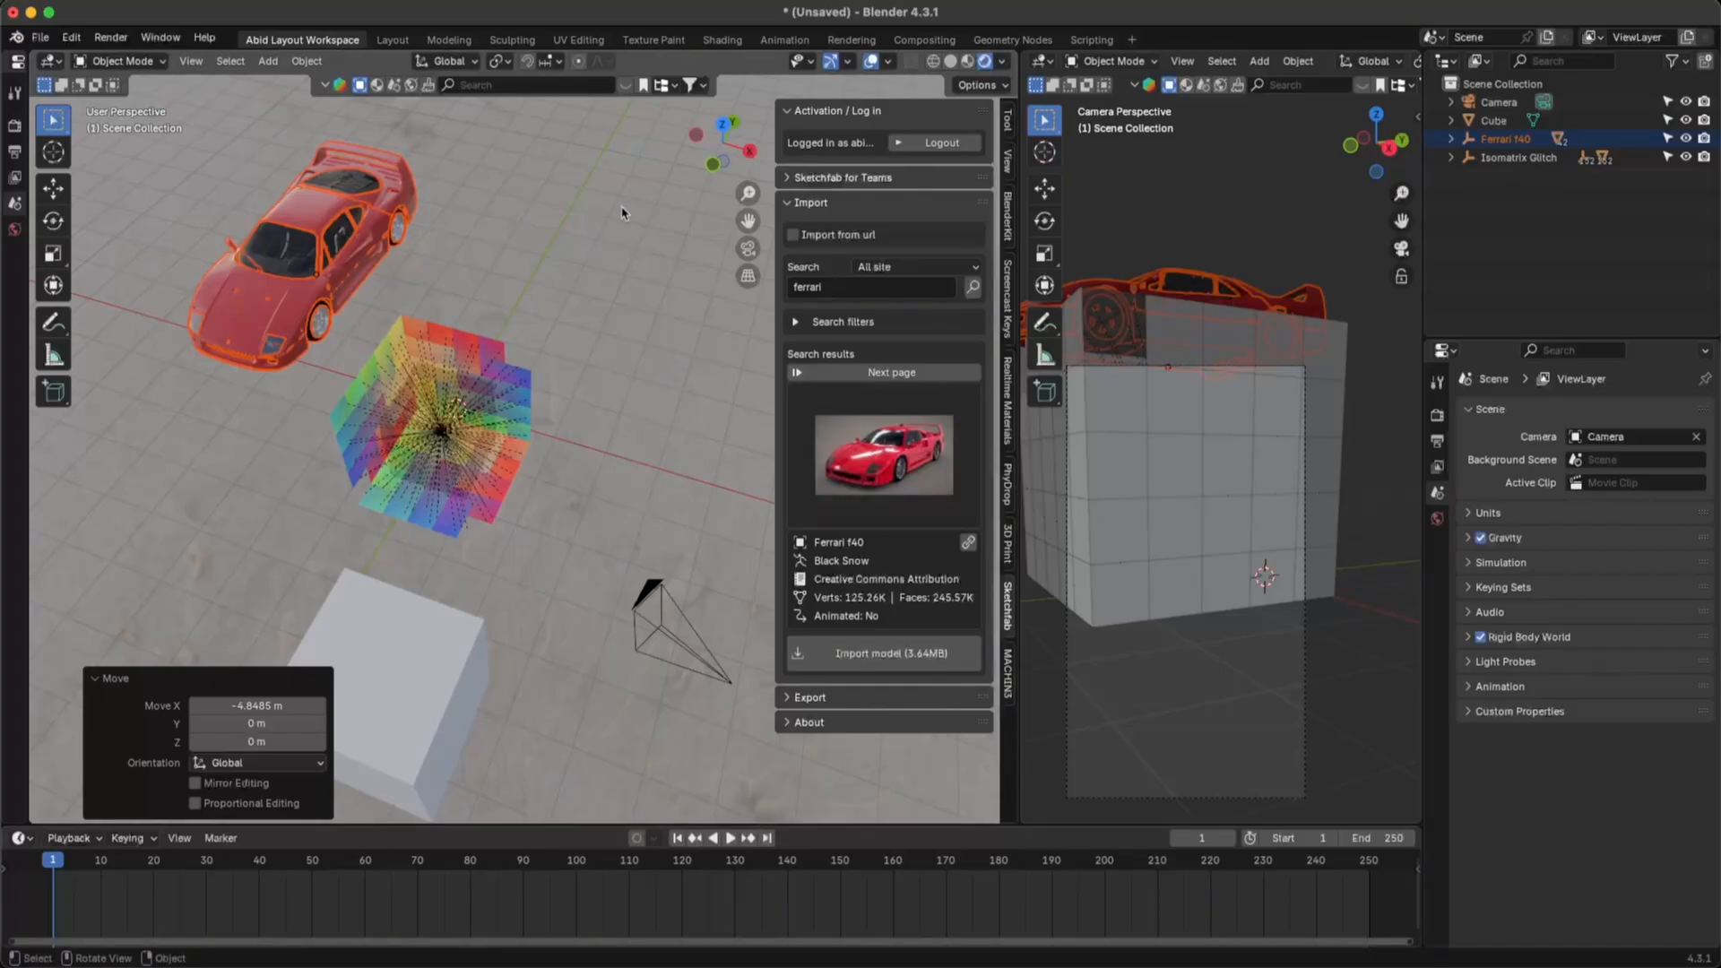
{"action": "left_click", "coordinate": [598, 413]}
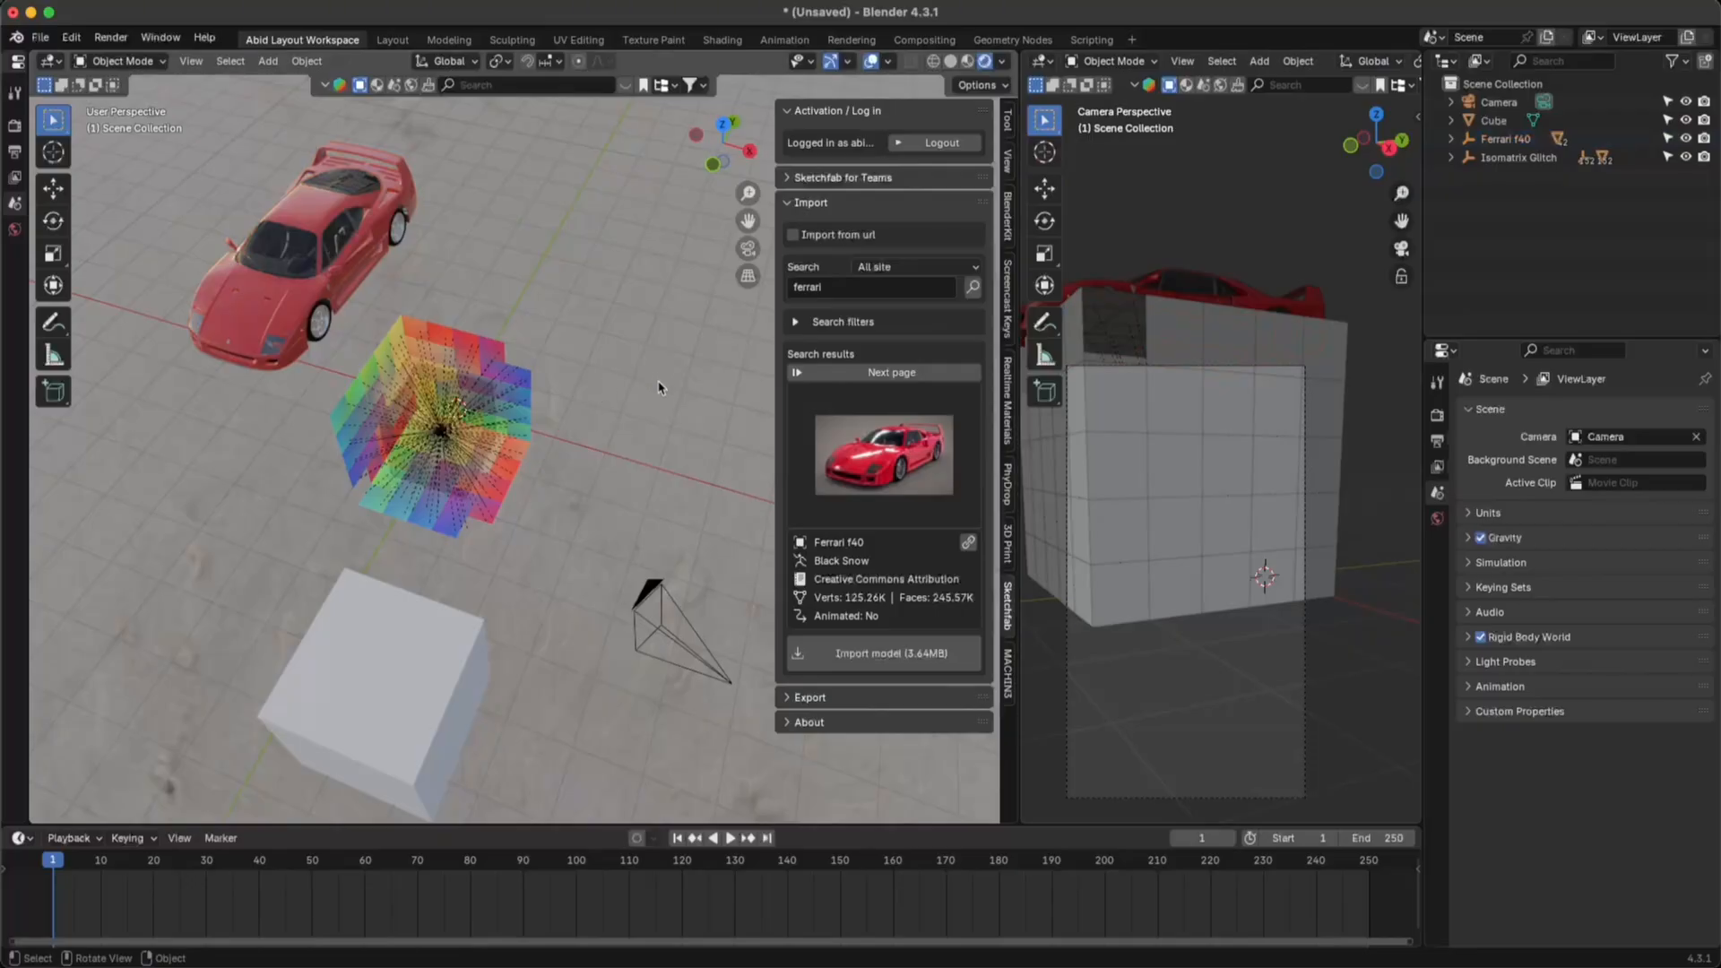
{"action": "middle_click_drag", "start_coordinate": [659, 387], "coordinate": [556, 401]}
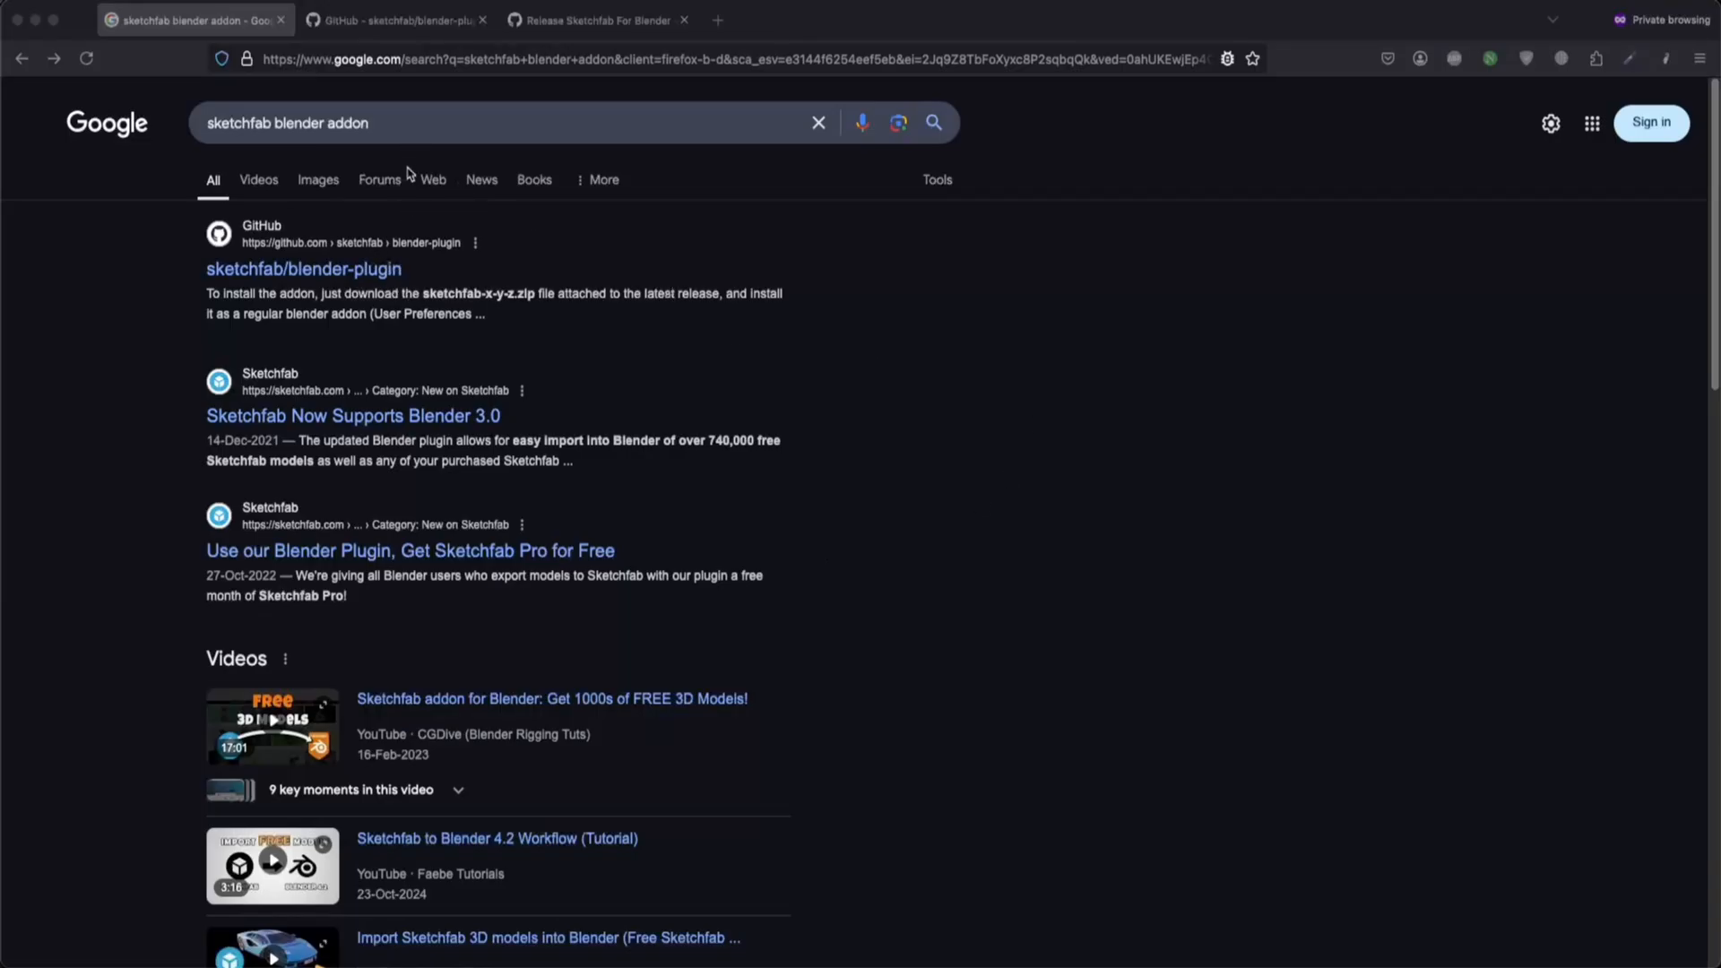
- Switch to the browser and open the sketchfab/blender-plugin GitHub repository from the "sketchfab blender addon" search results
{"action": "left_click", "coordinate": [381, 128]}
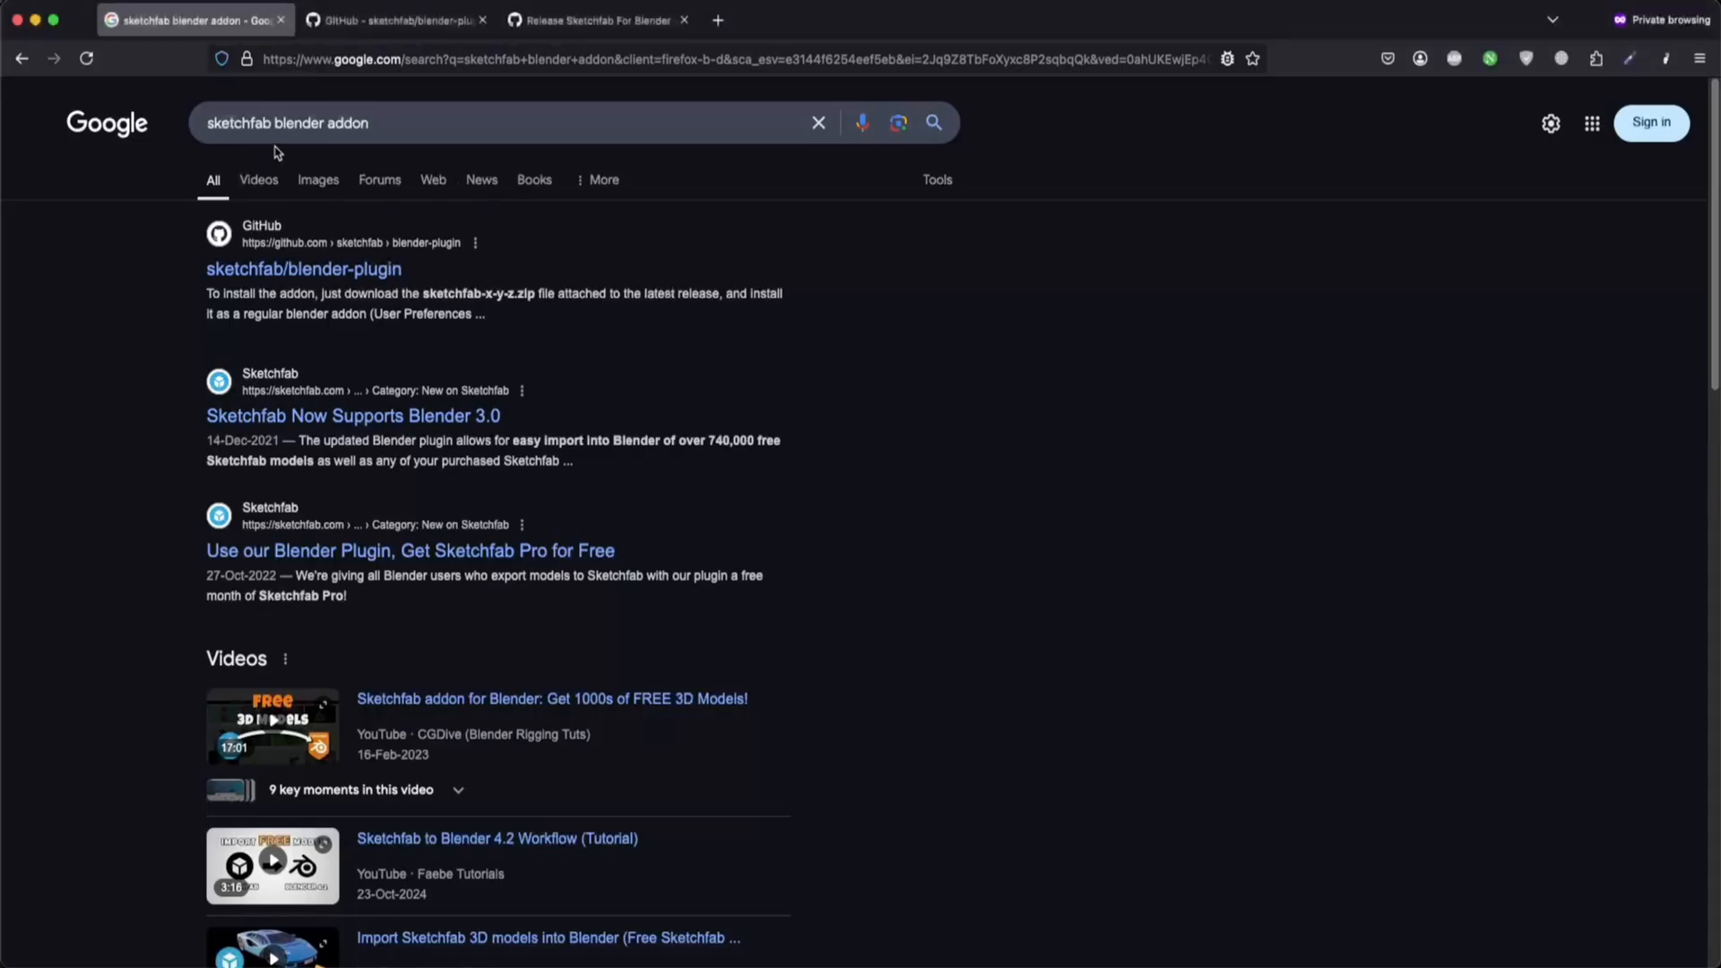
{"action": "left_click_drag", "start_coordinate": [384, 123], "coordinate": [210, 127]}
{"action": "left_click", "coordinate": [374, 116]}
{"action": "left_click", "coordinate": [1137, 283]}
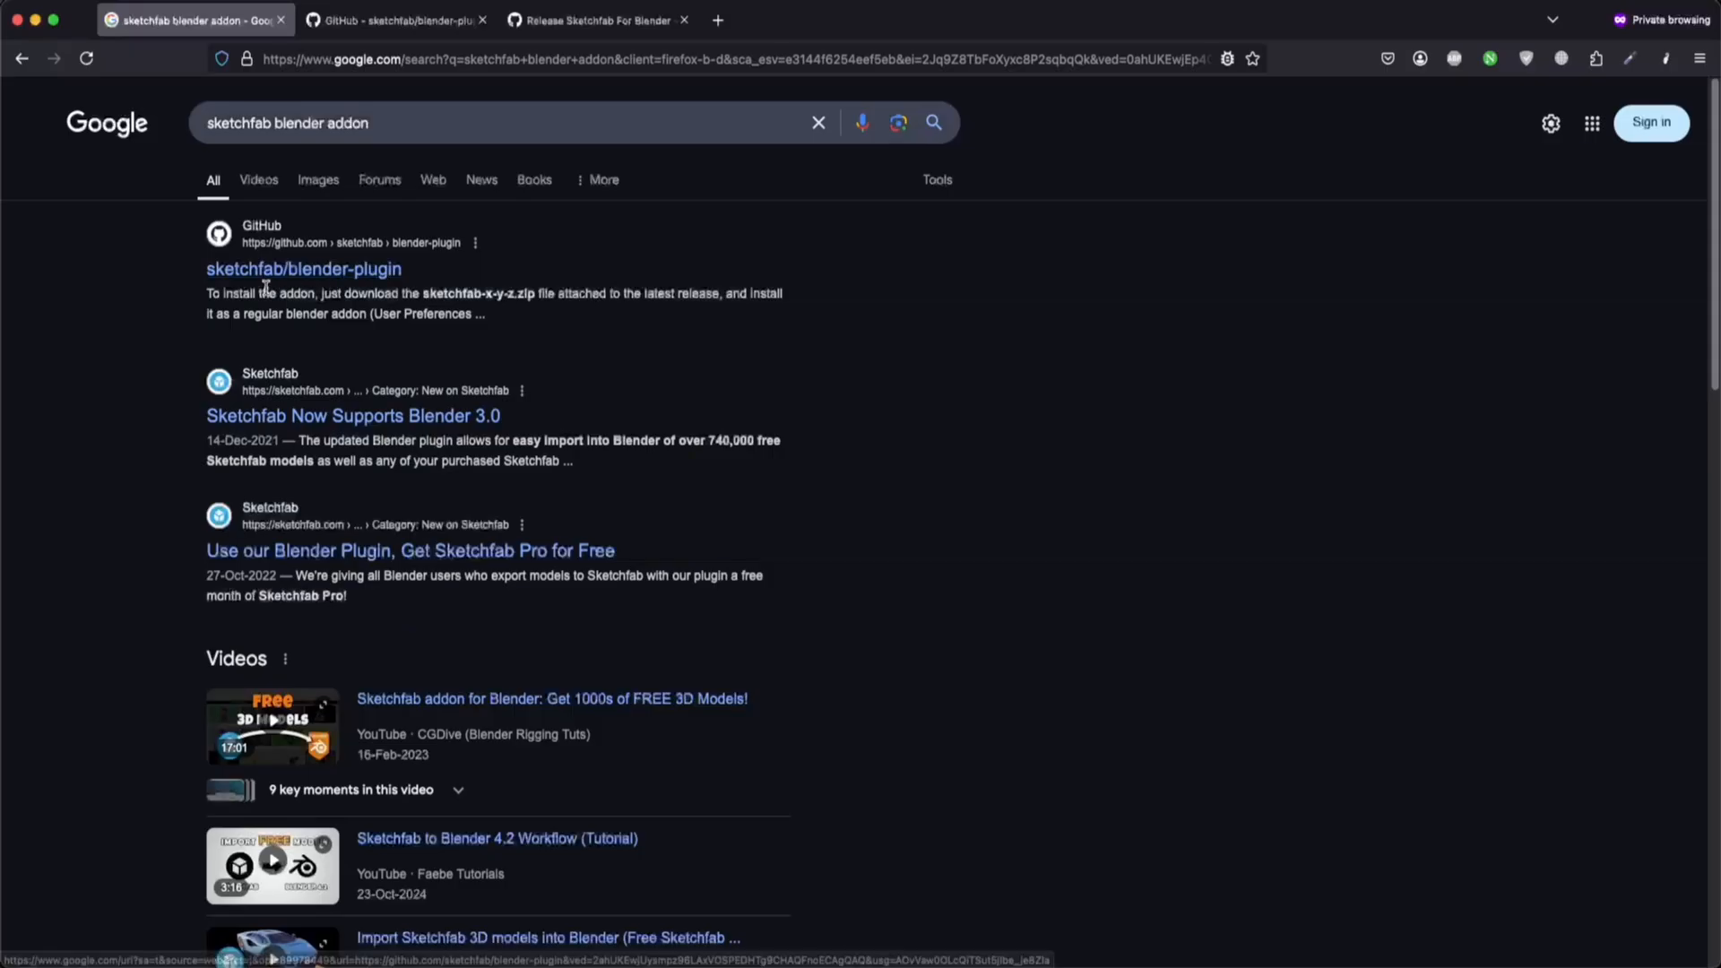
{"action": "left_click", "coordinate": [338, 278]}
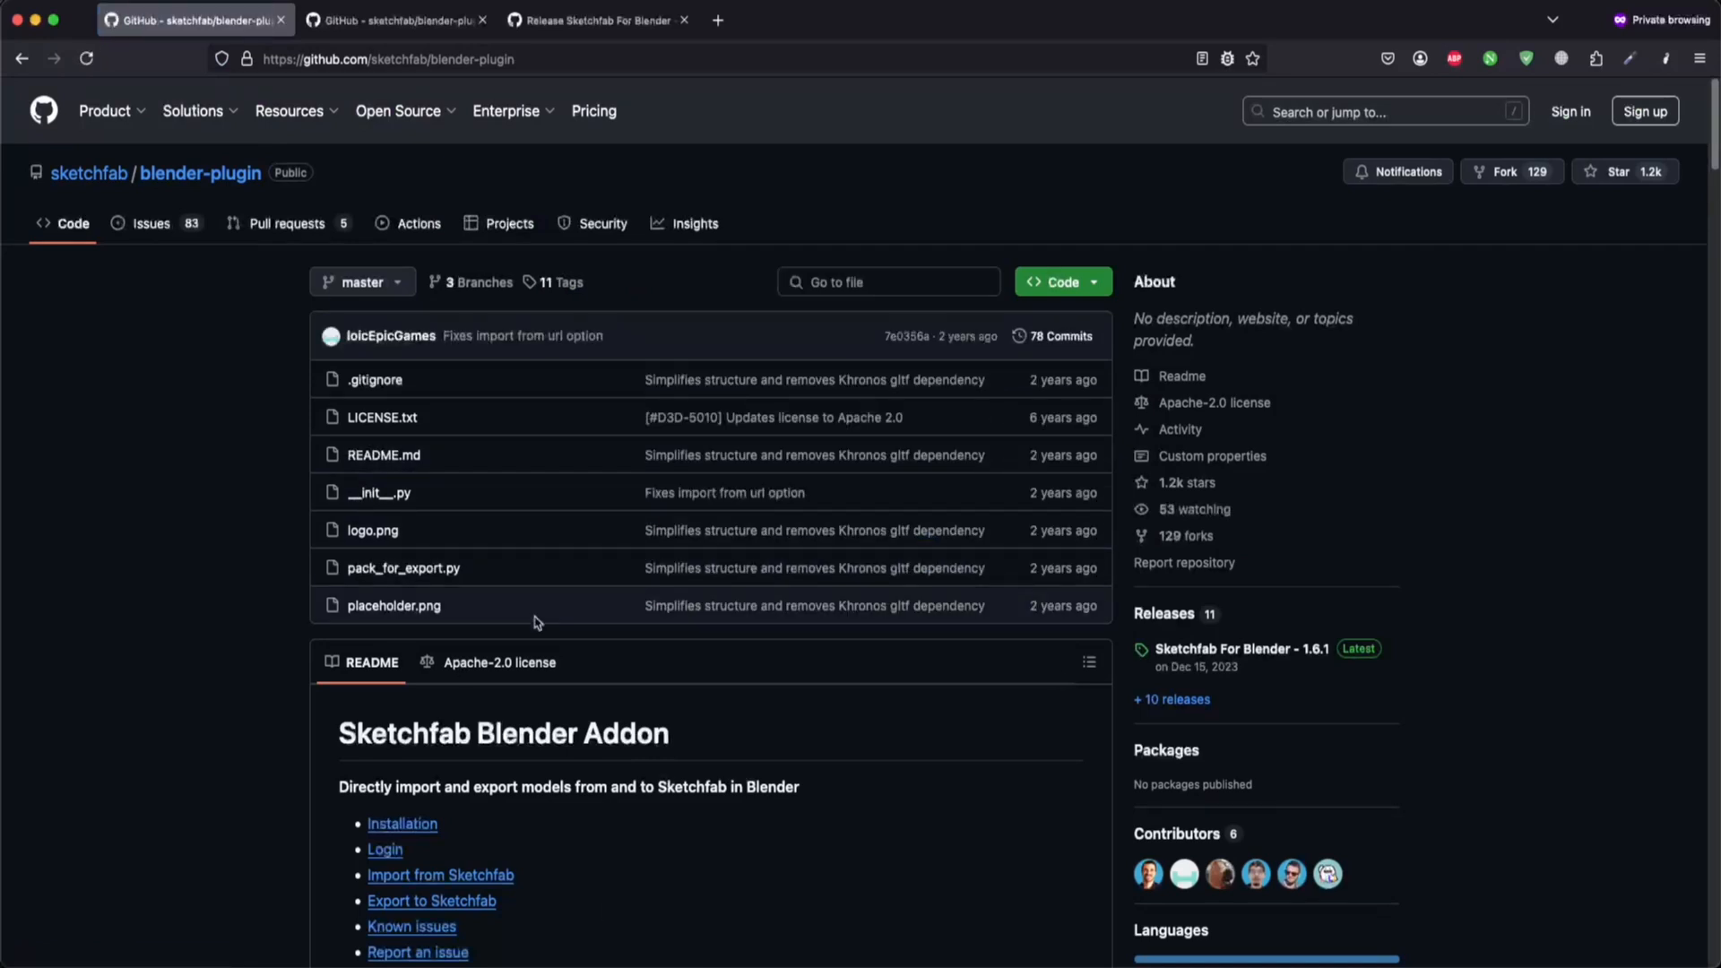
- Look through the repository page and open the latest release, Sketchfab For Blender - 1.6.1
{"action": "scroll", "coordinate": [556, 423], "scroll_direction": "down", "scroll_amount": 3}
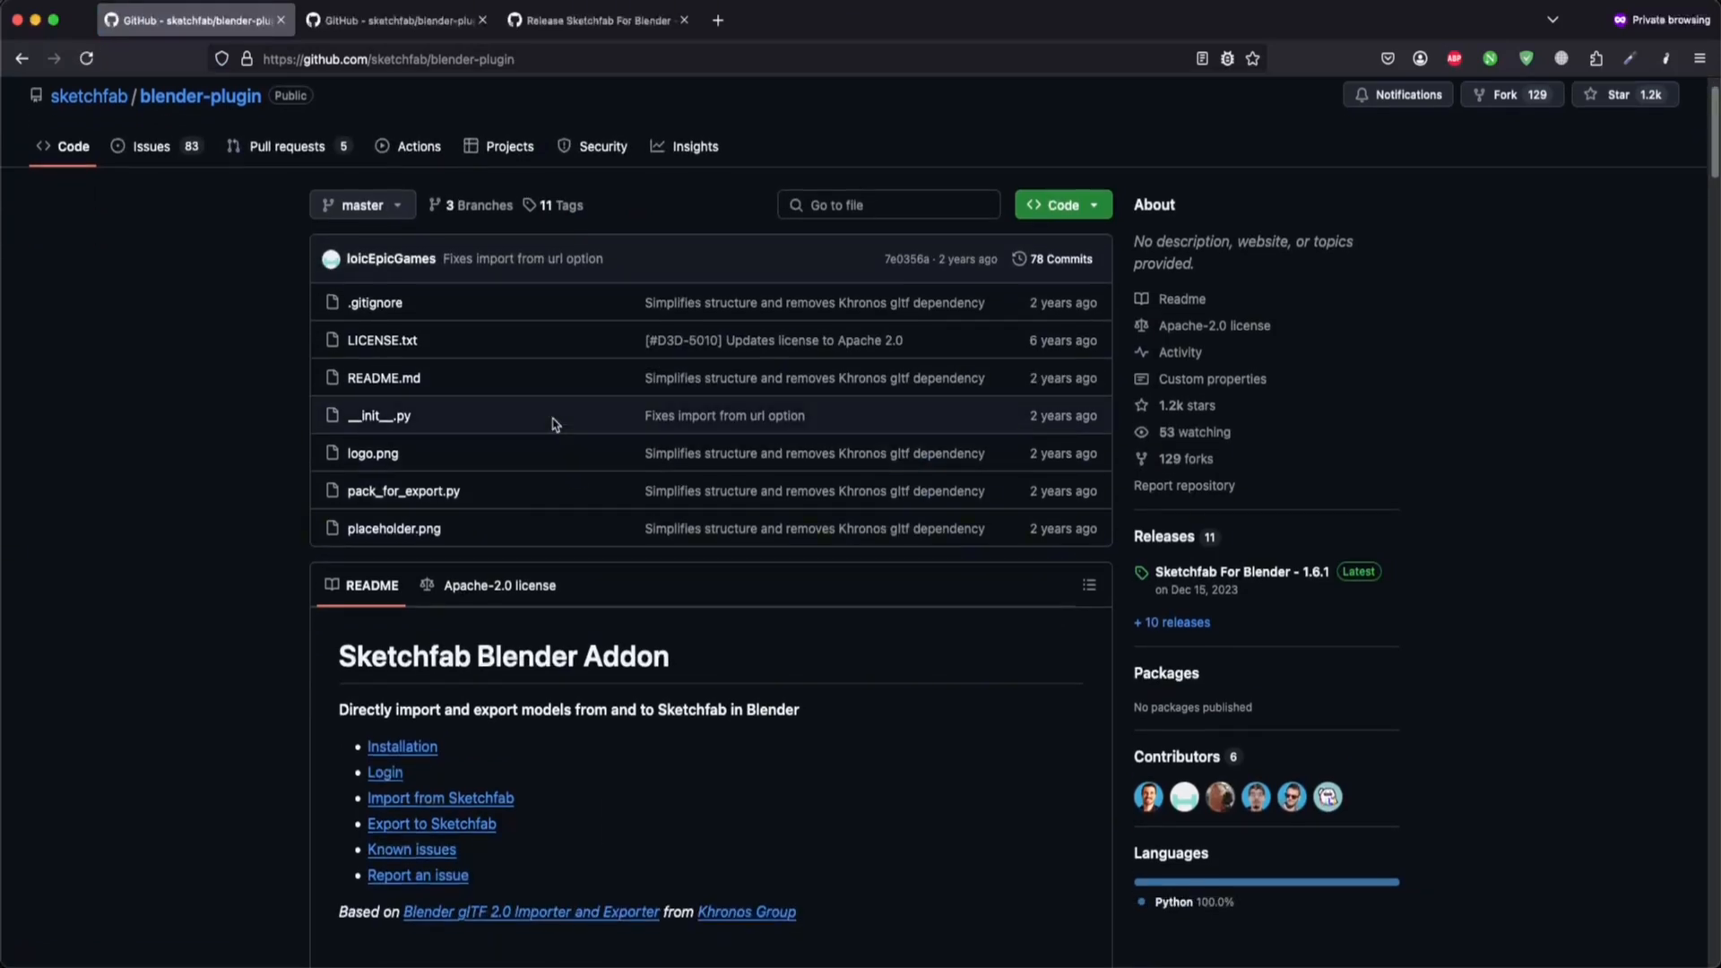
{"action": "scroll", "coordinate": [556, 424], "scroll_direction": "down", "scroll_amount": 4}
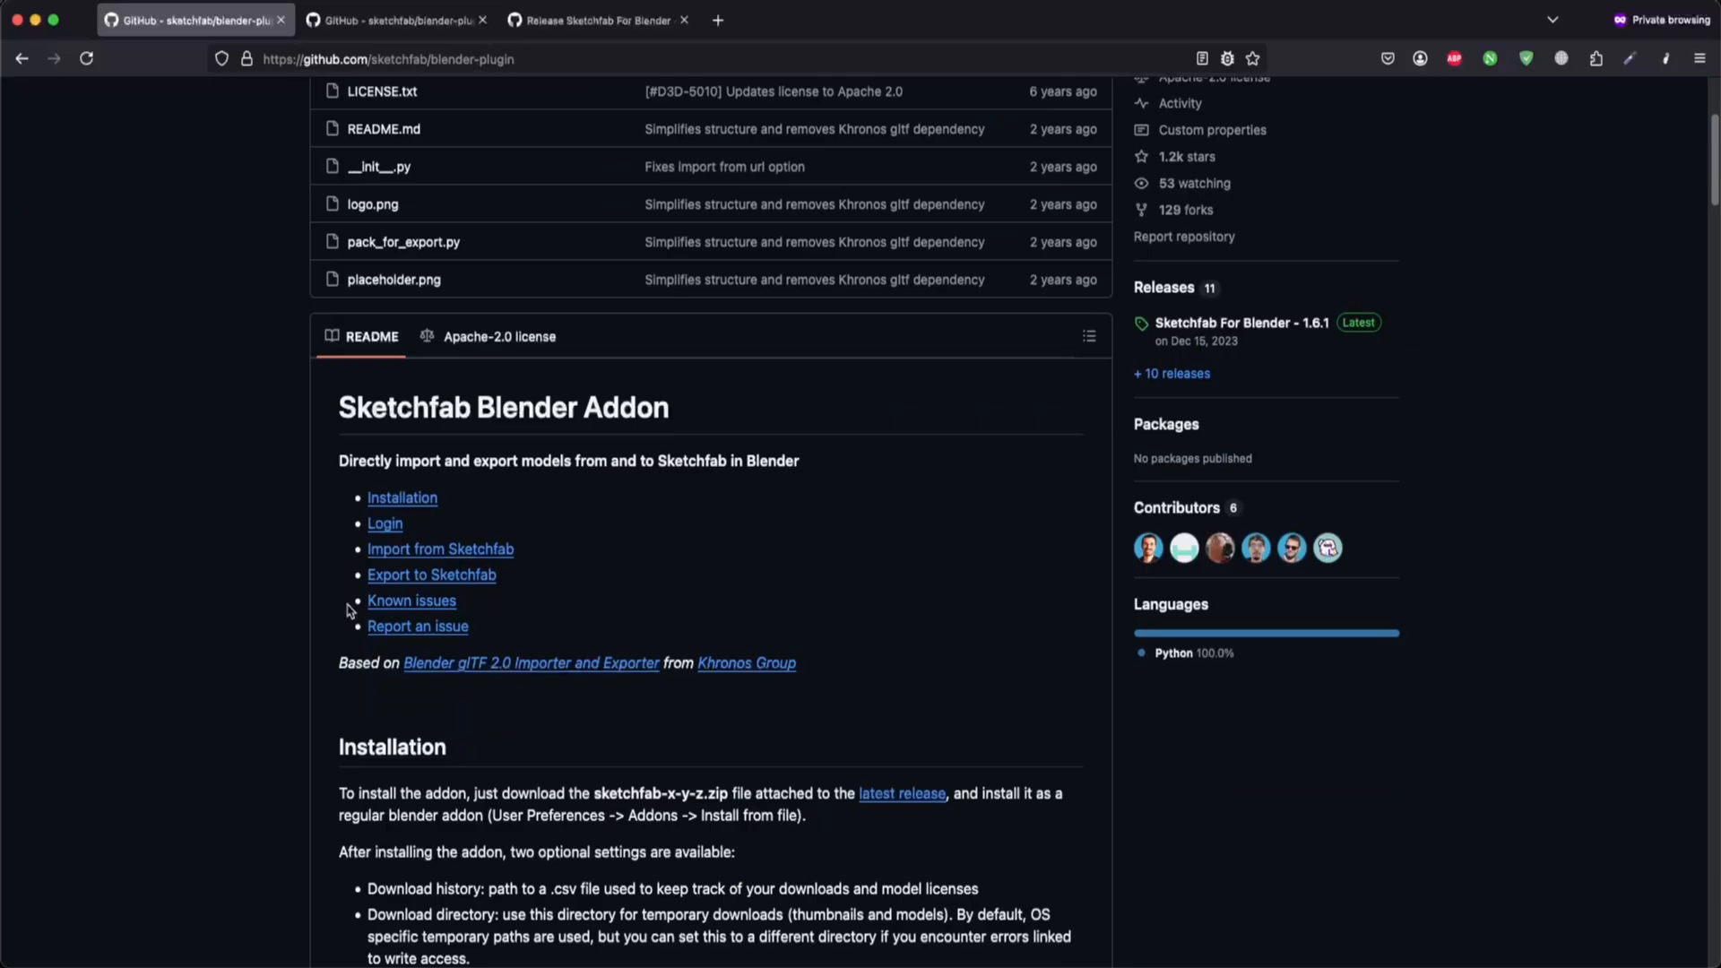
{"action": "scroll", "coordinate": [868, 536], "scroll_direction": "up", "scroll_amount": 5}
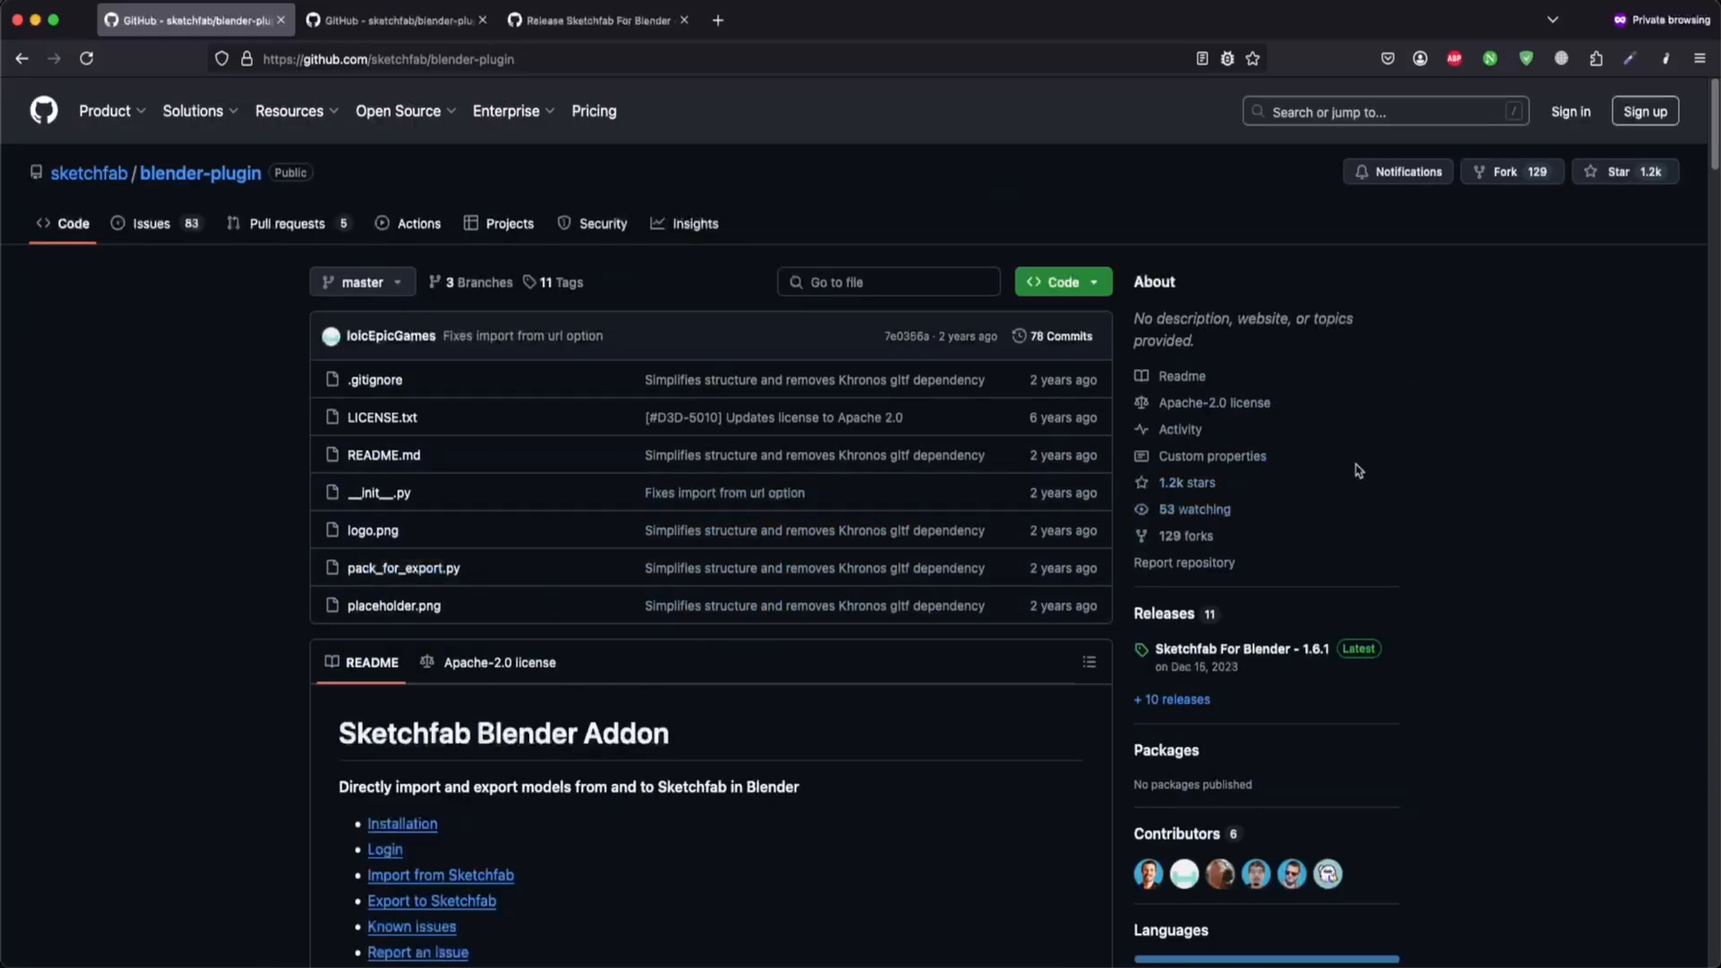
{"action": "scroll", "coordinate": [1359, 471], "scroll_direction": "down", "scroll_amount": 3}
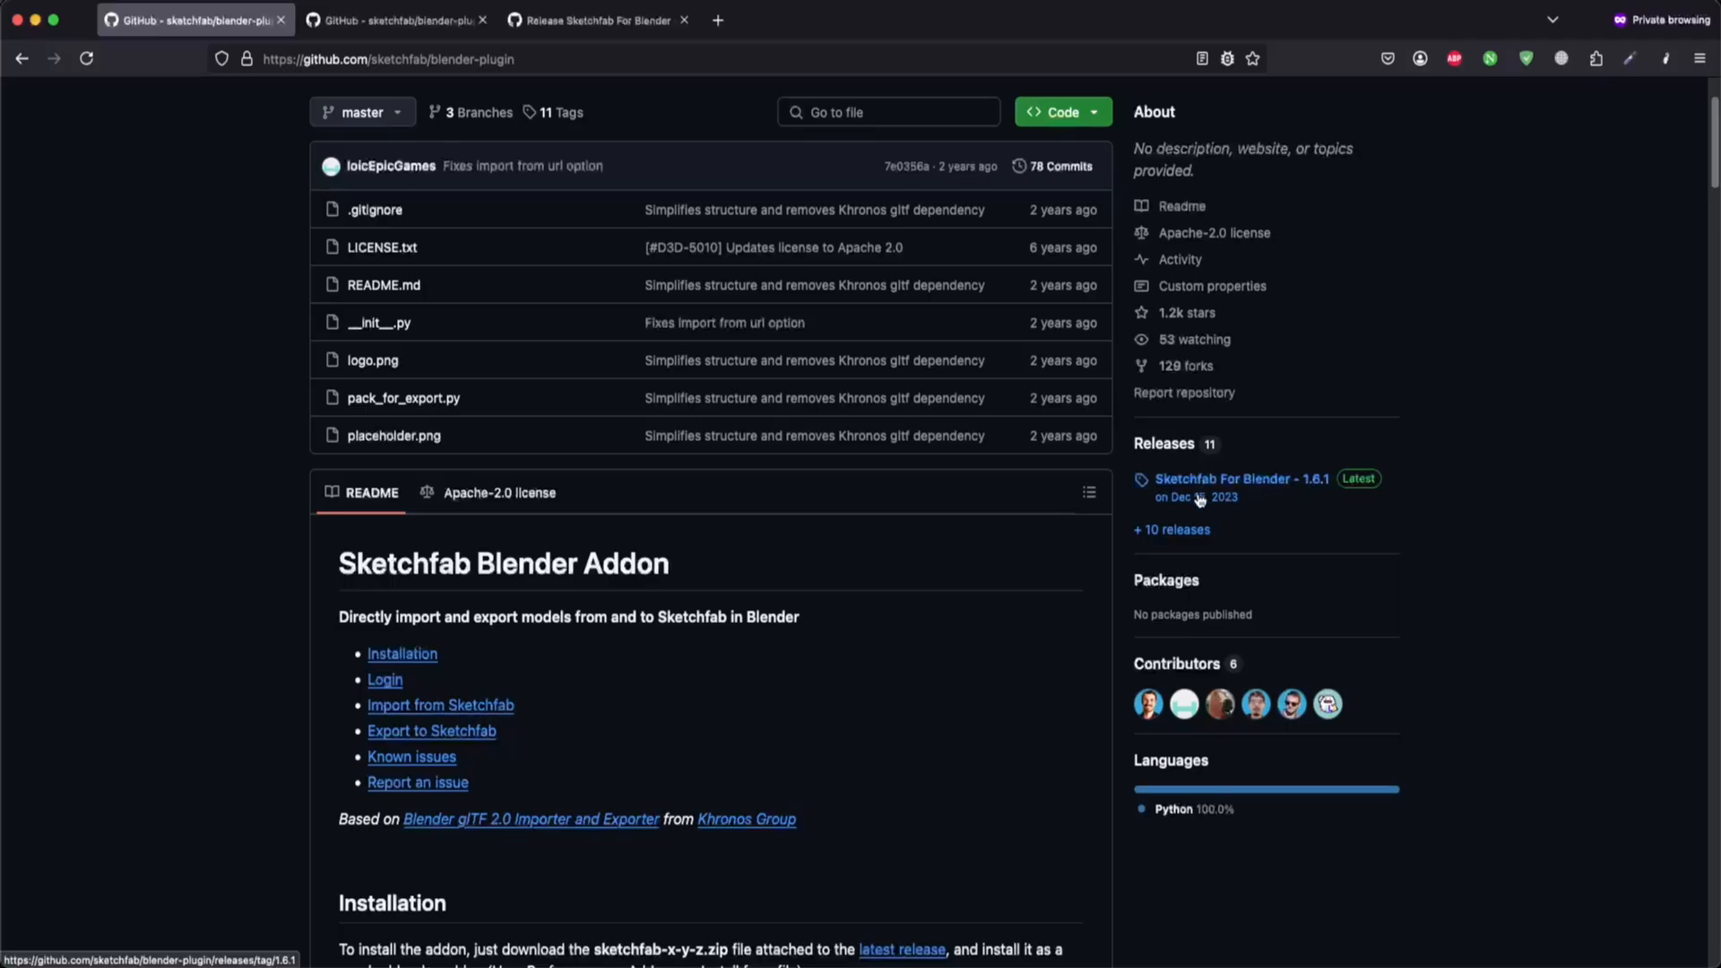
{"action": "left_click", "coordinate": [1267, 484]}
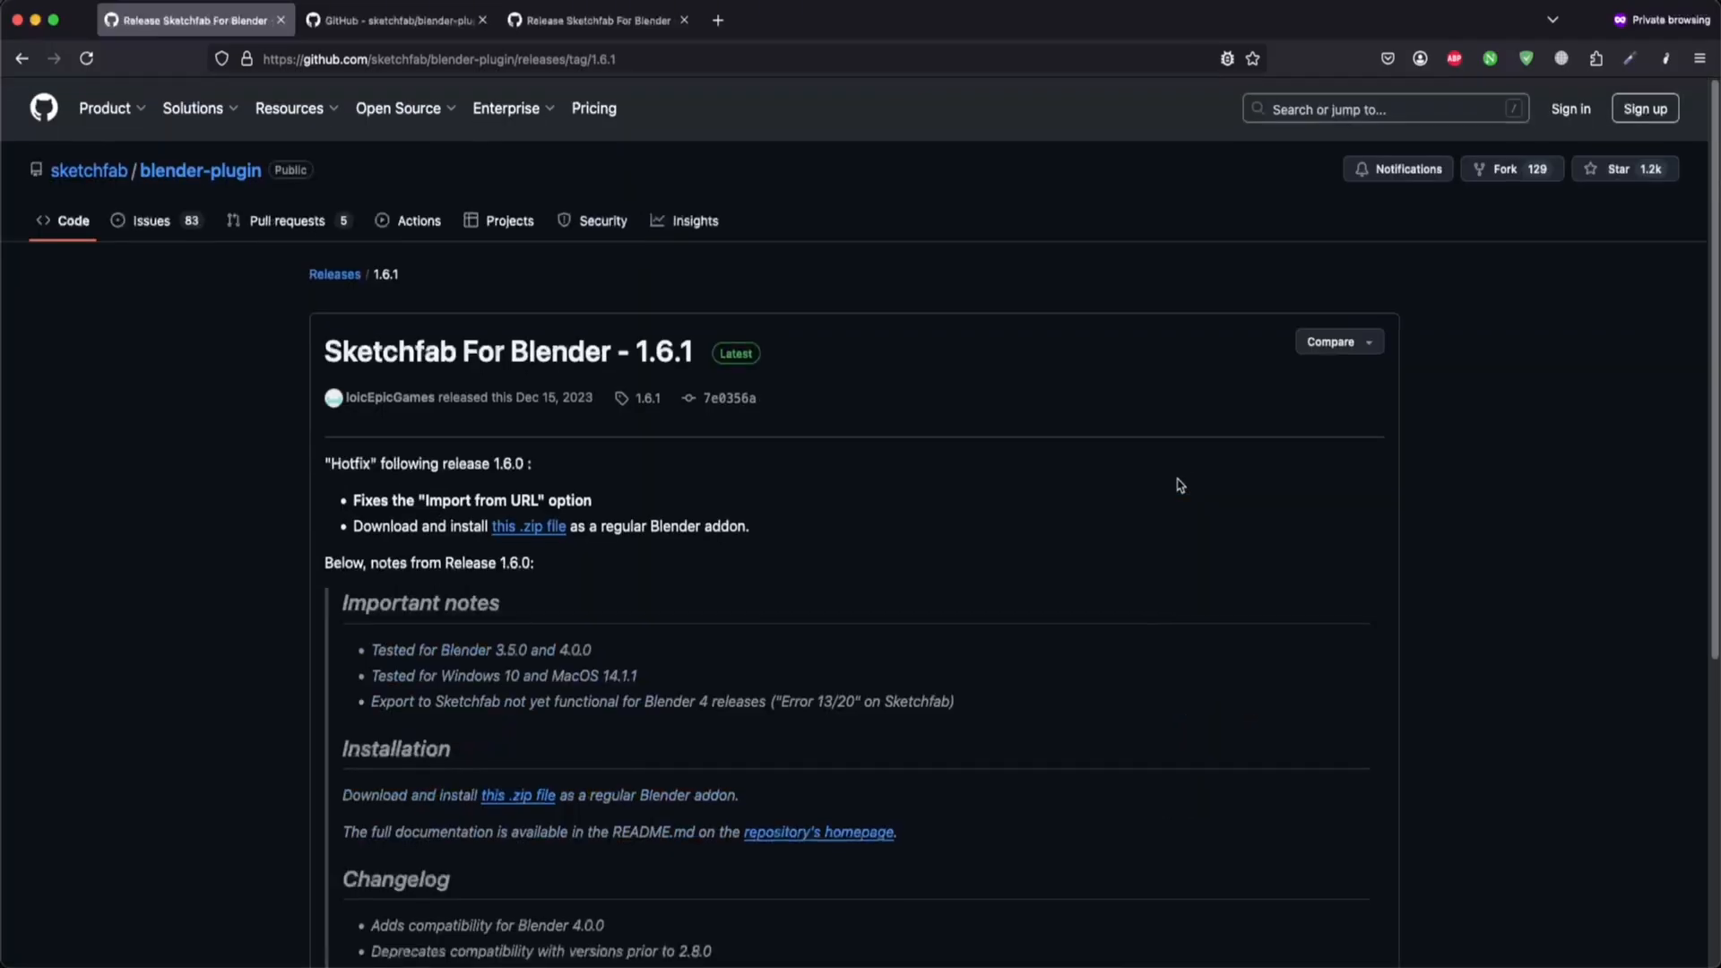
- Download the add-on zip file linked in the 1.6.1 hotfix notes
{"action": "scroll", "coordinate": [1179, 485], "scroll_direction": "down", "scroll_amount": 3}
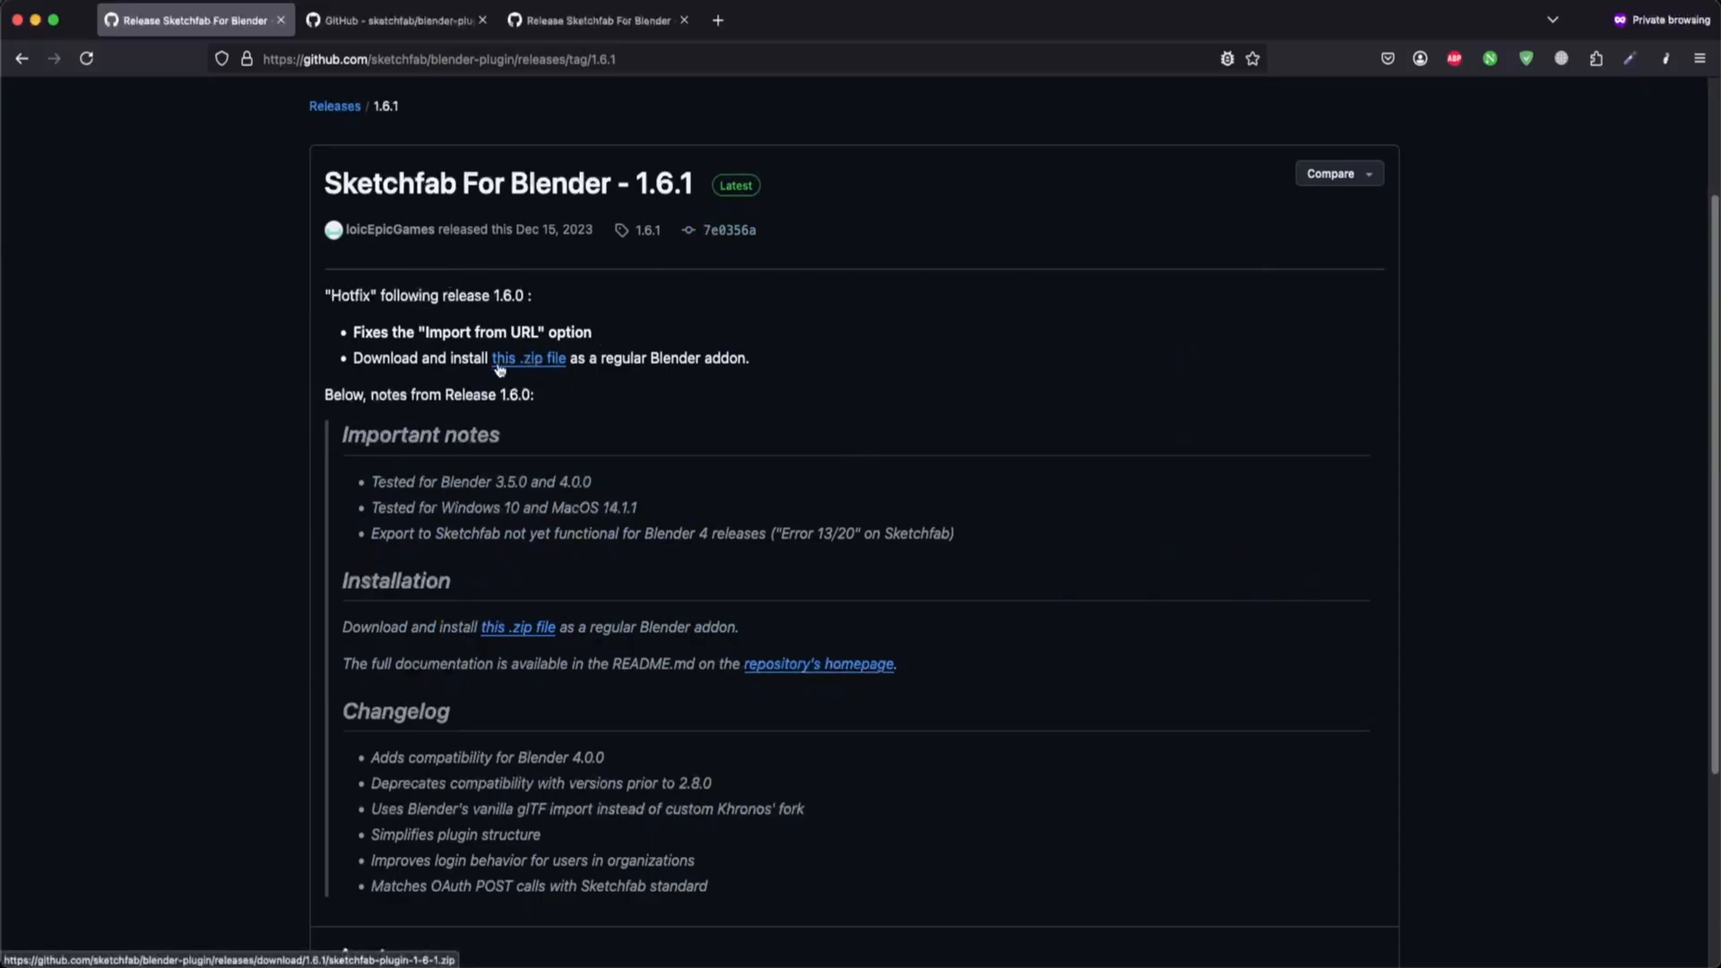
{"action": "left_click_drag", "start_coordinate": [429, 359], "coordinate": [449, 360]}
{"action": "left_click", "coordinate": [520, 362]}
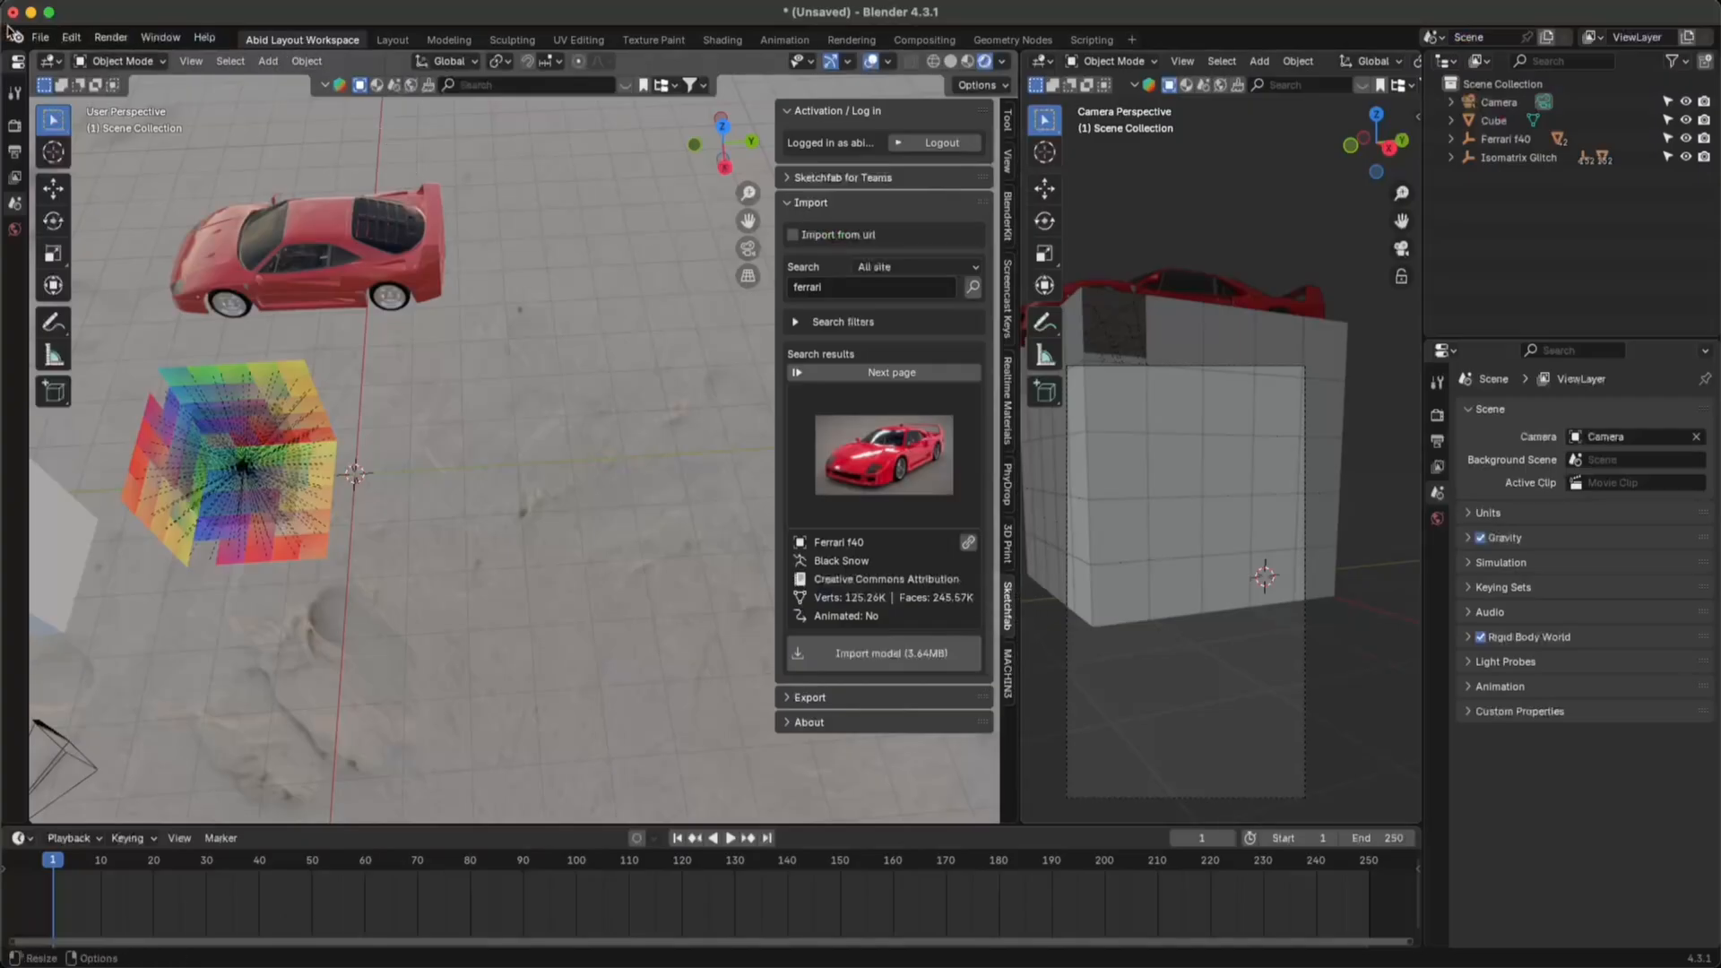
- Switch to Blender, open the Preferences window and reposition it over the 3D viewport
{"action": "key", "text": "super+comma"}
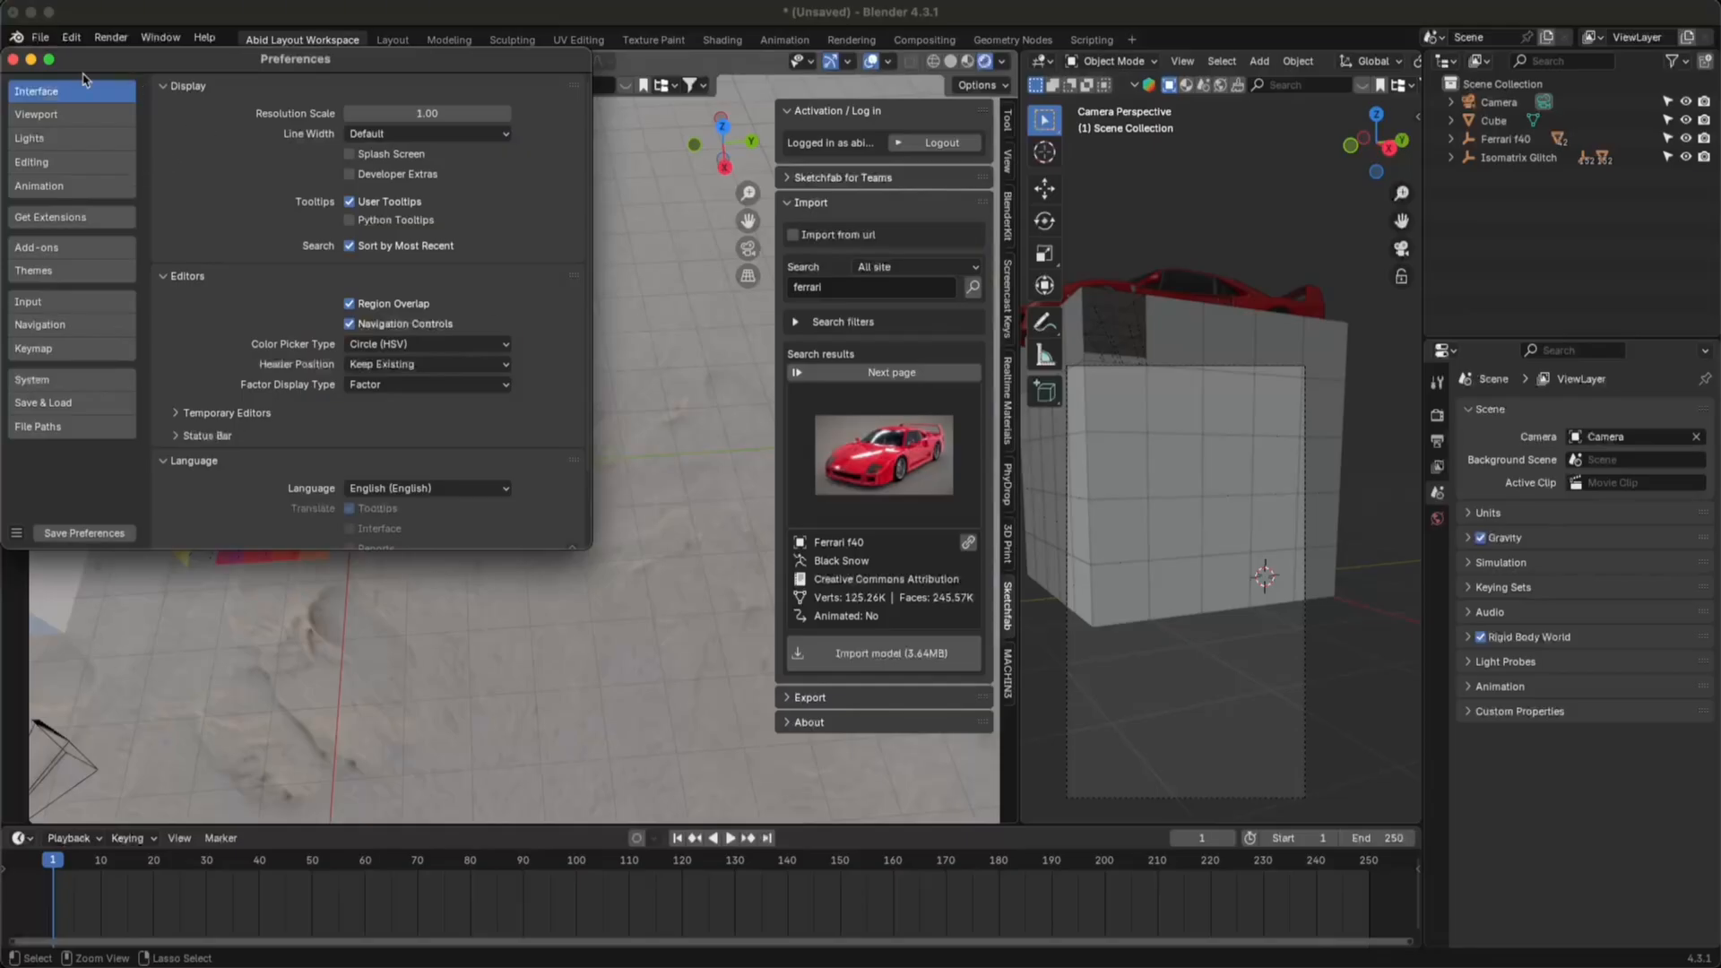
{"action": "left_click", "coordinate": [20, 62]}
{"action": "left_click", "coordinate": [71, 37]}
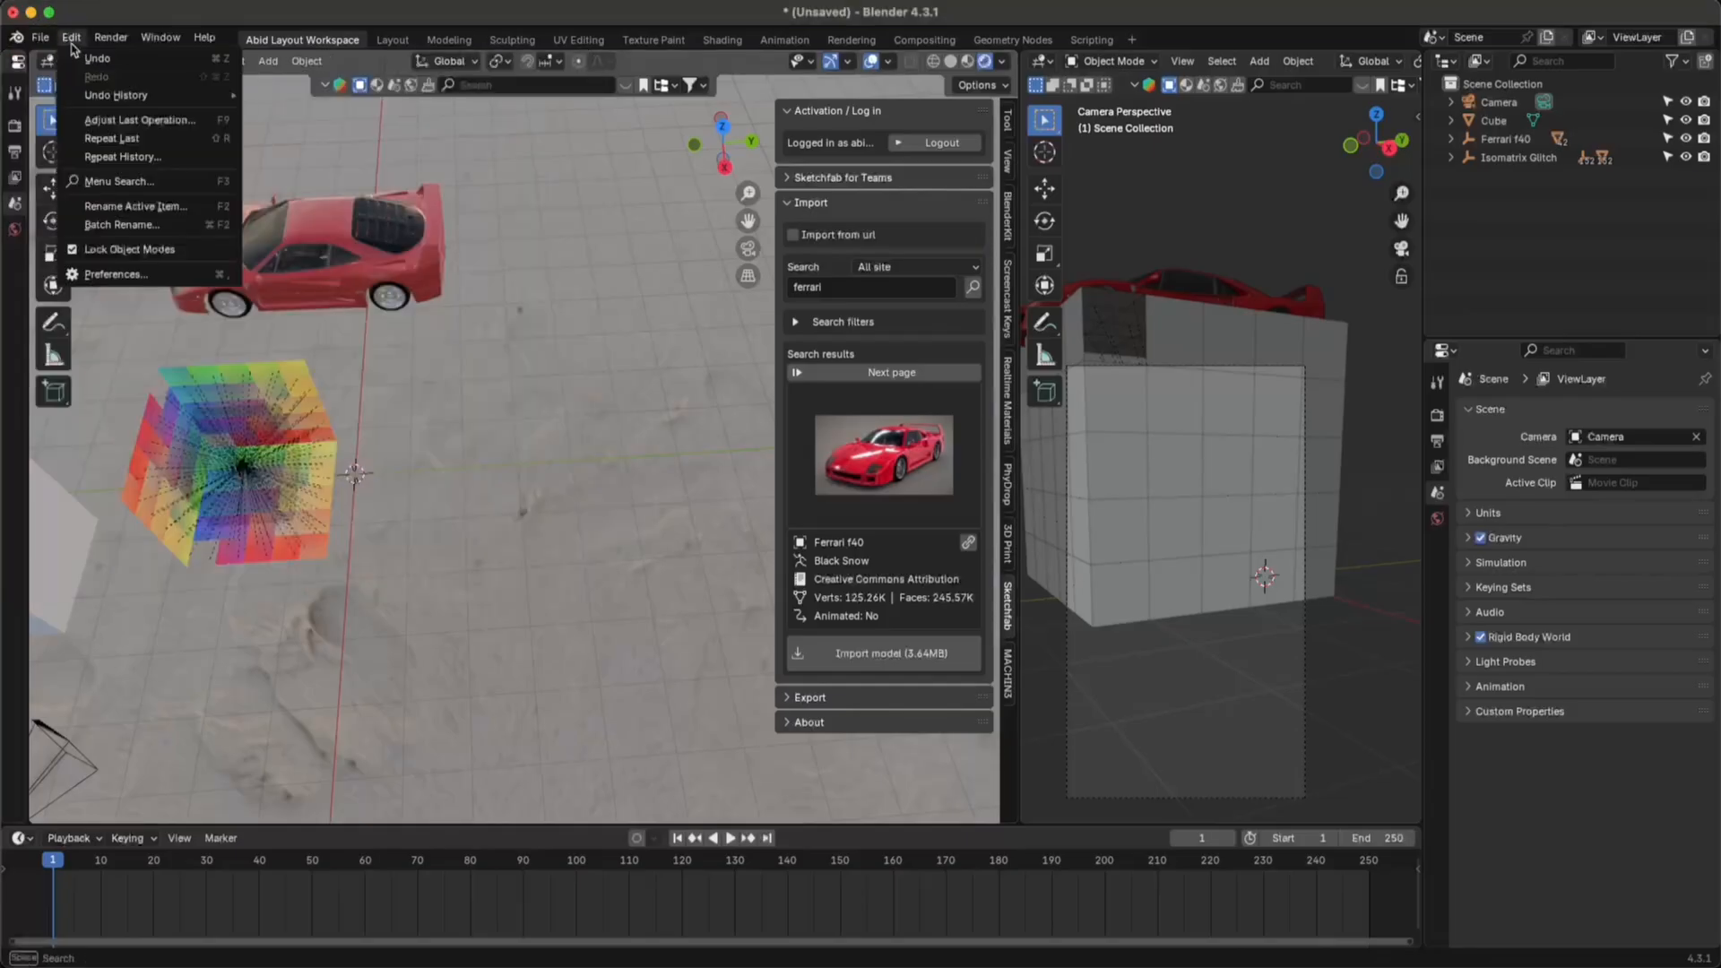
{"action": "left_click", "coordinate": [106, 279]}
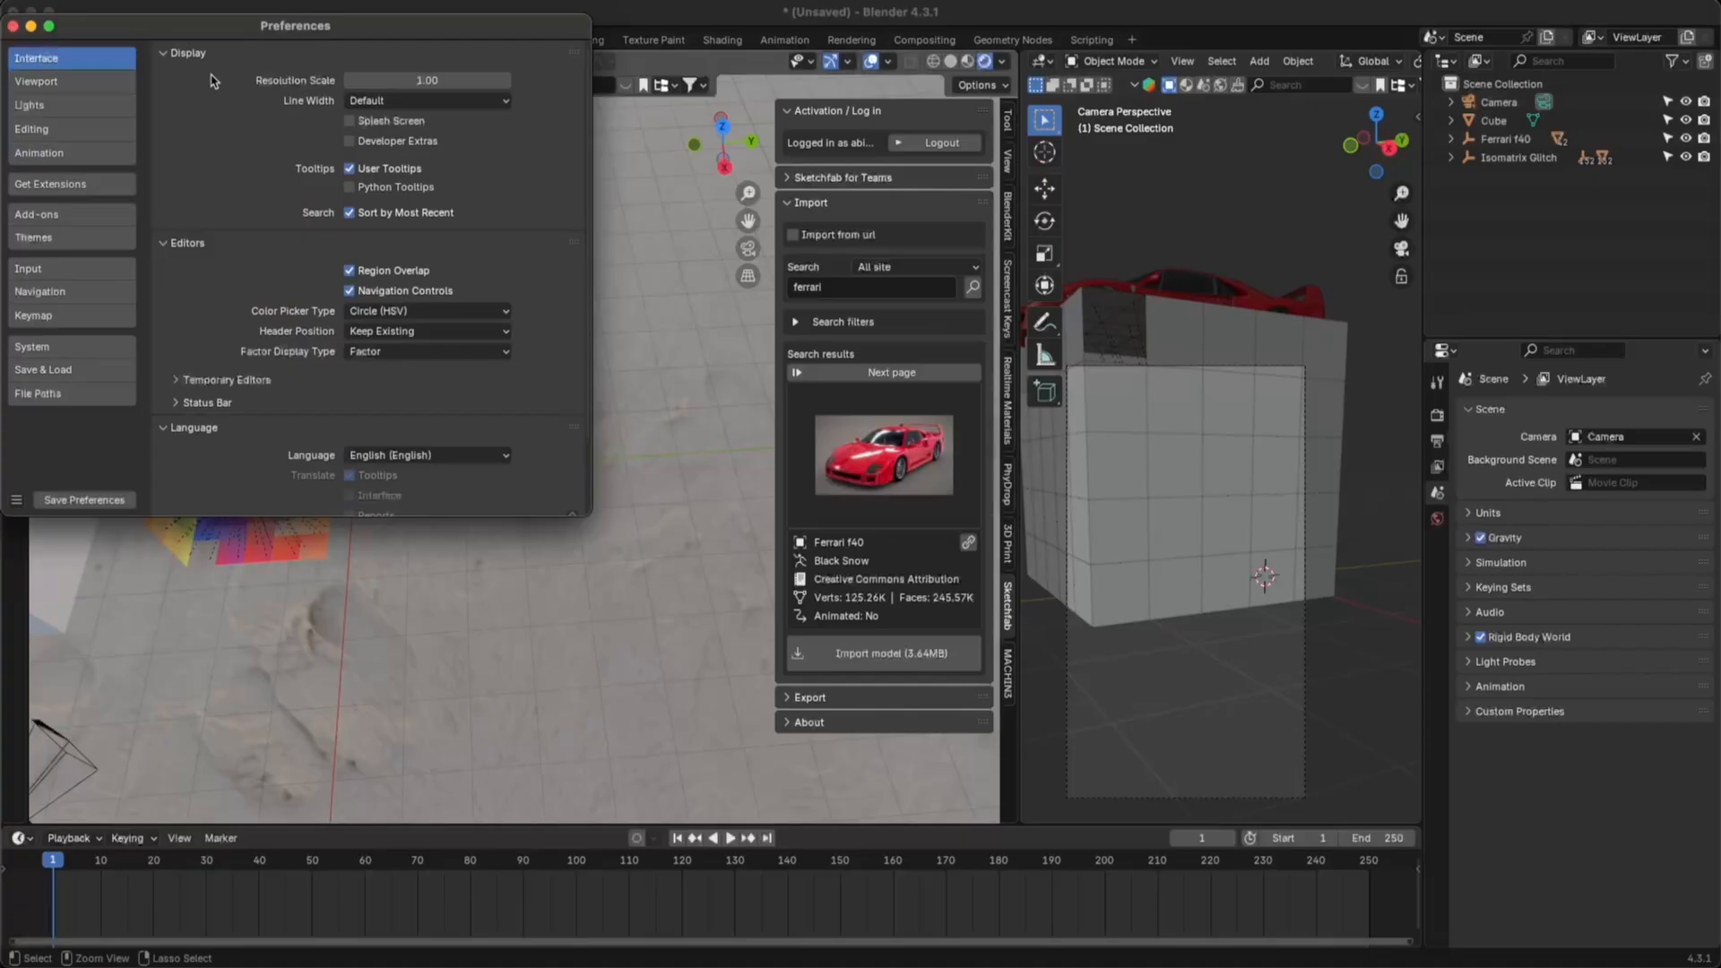
{"action": "left_click_drag", "start_coordinate": [242, 37], "coordinate": [448, 148]}
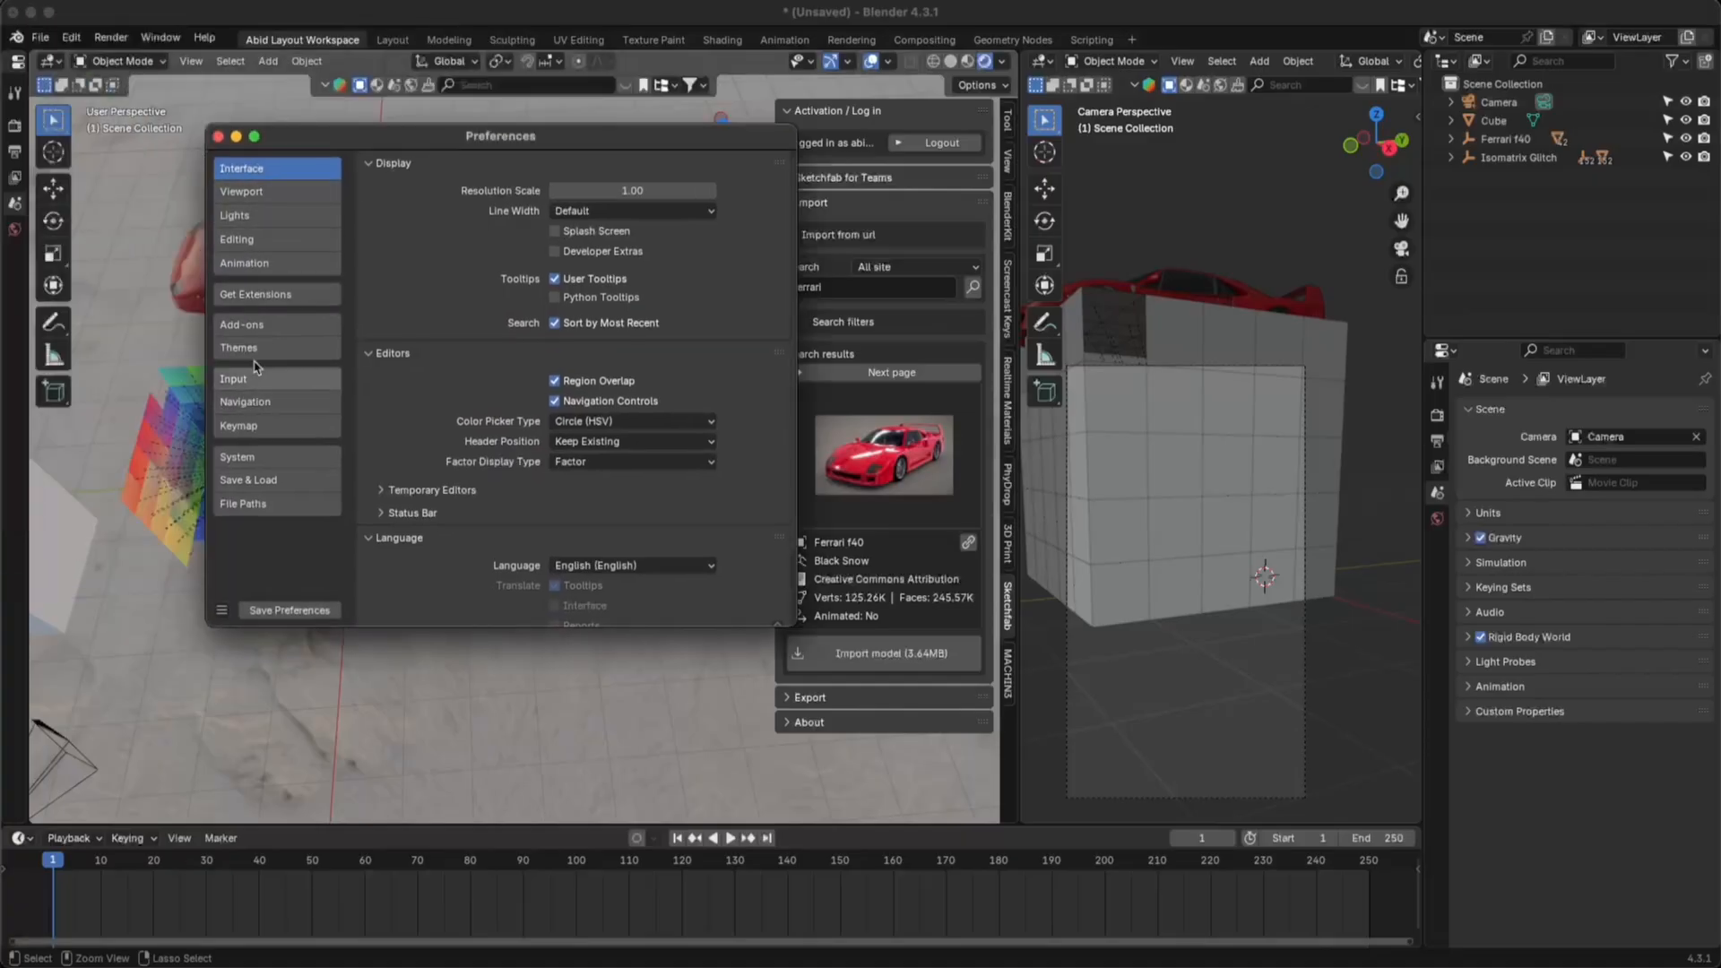
- Find the Sketchfab Plugin by searching the add-ons for "ske", uninstall it and clear the search
{"action": "left_click", "coordinate": [262, 326]}
{"action": "left_click", "coordinate": [521, 164]}
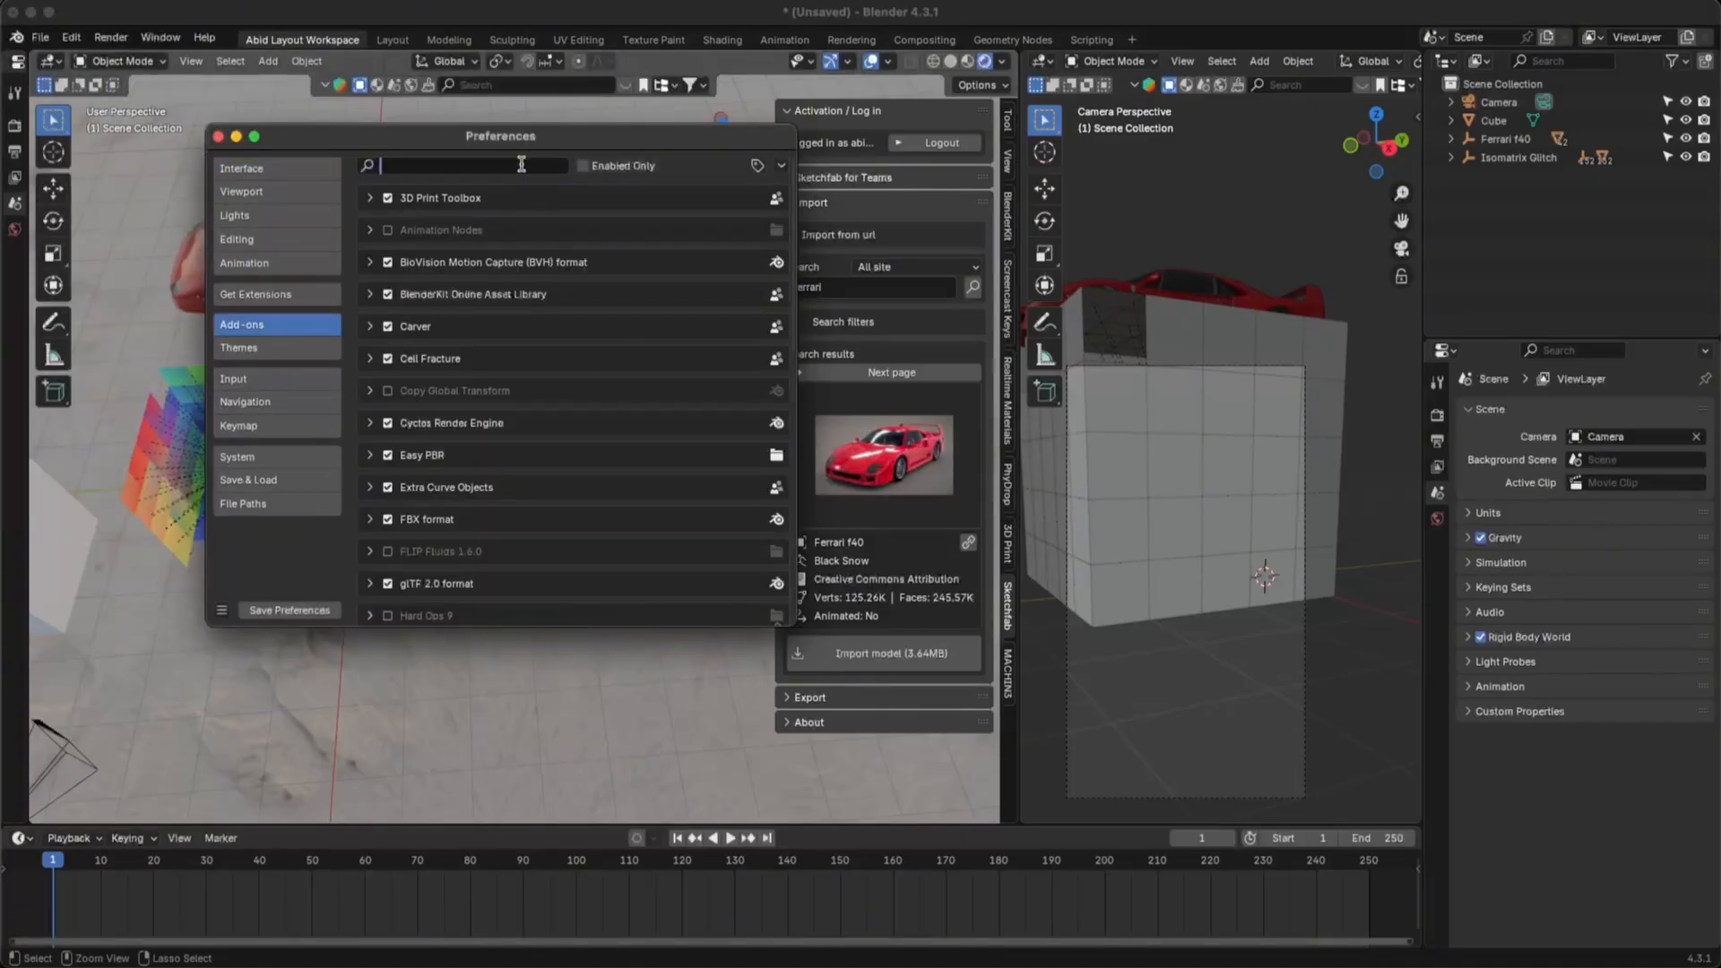
{"action": "type", "text": "ske"}
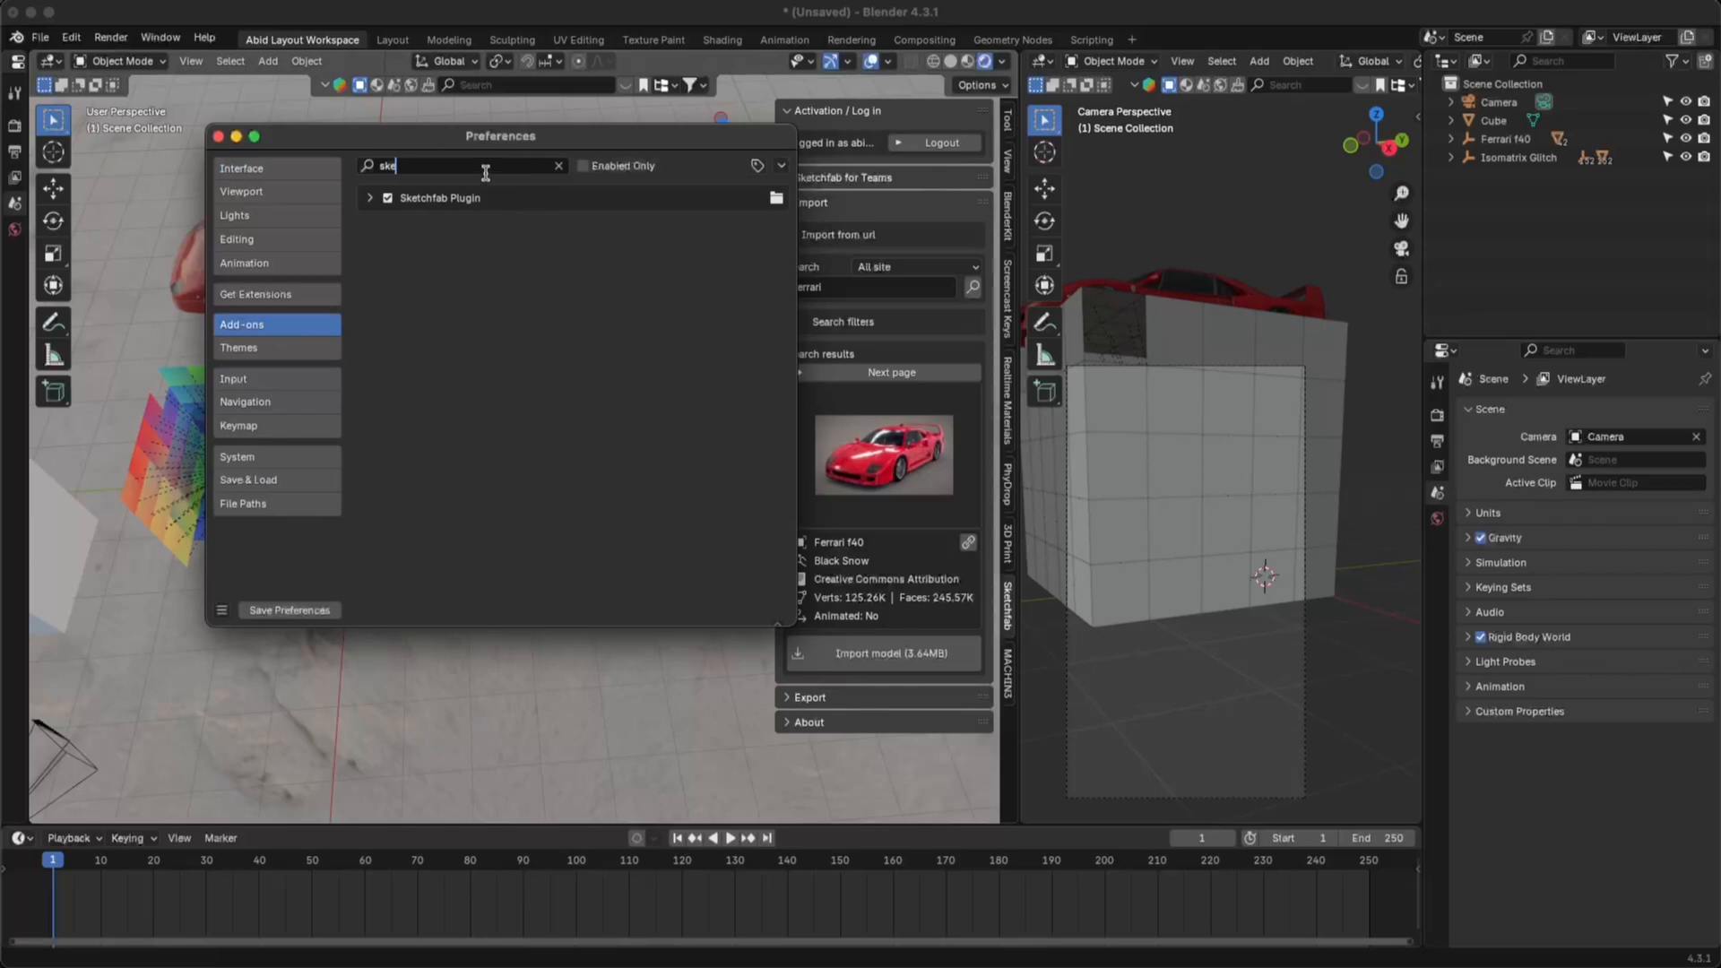
{"action": "left_click", "coordinate": [370, 198]}
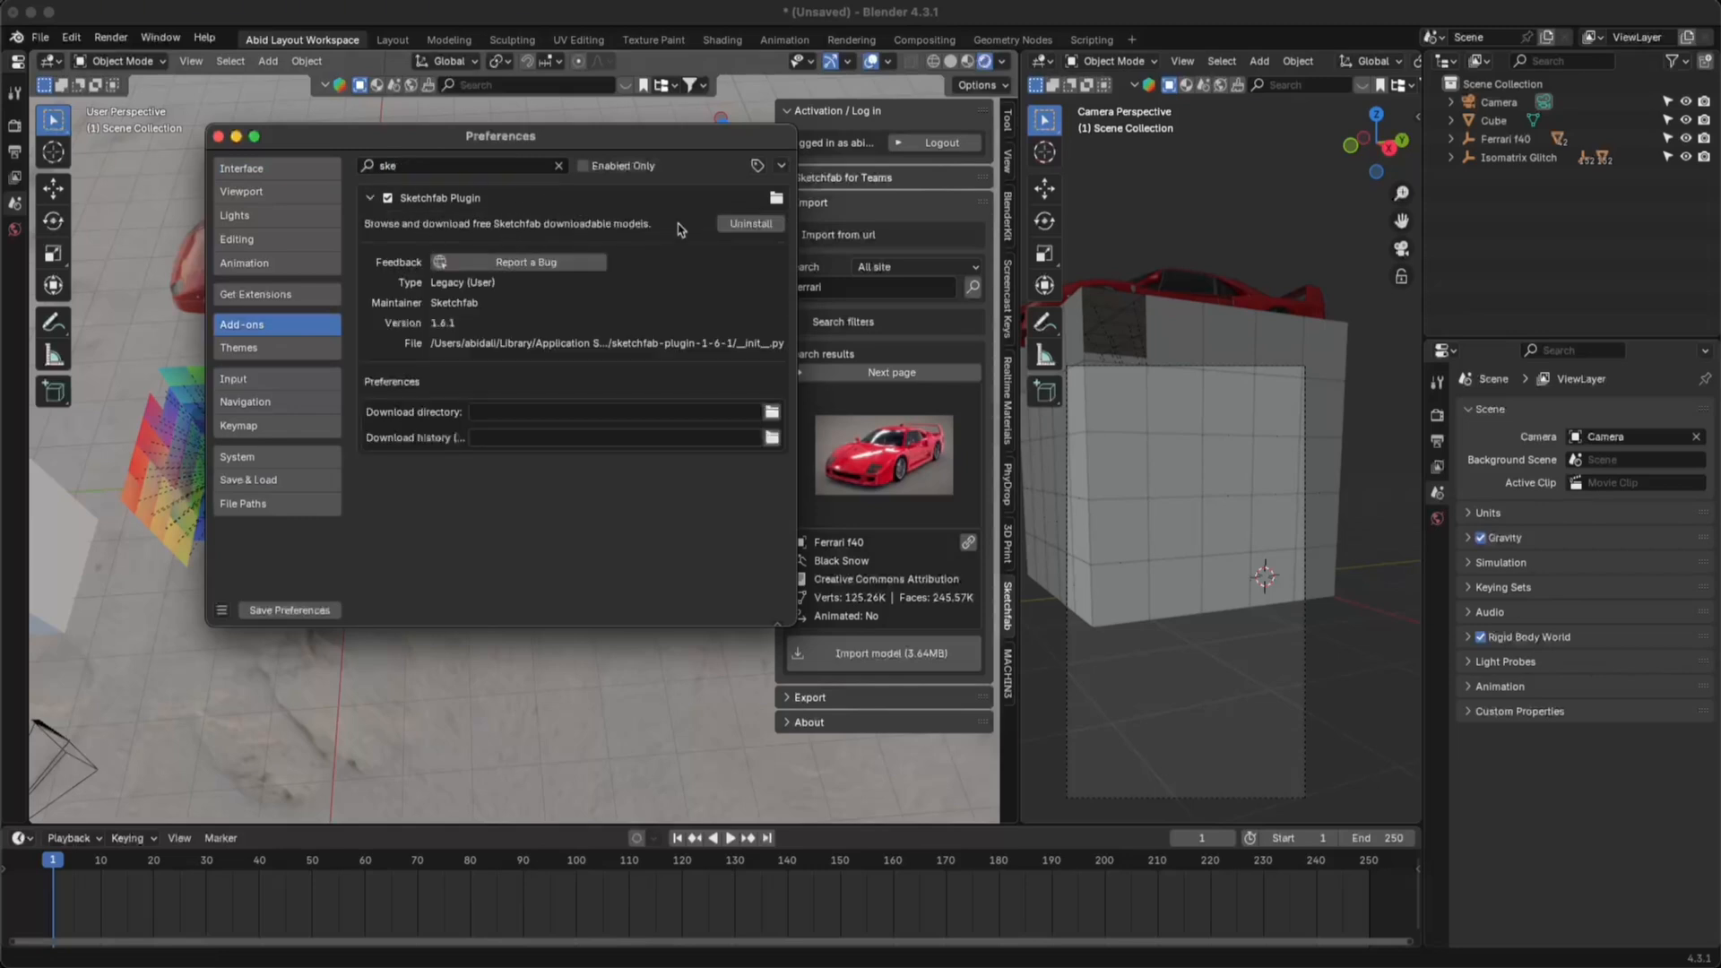
{"action": "left_click", "coordinate": [748, 222]}
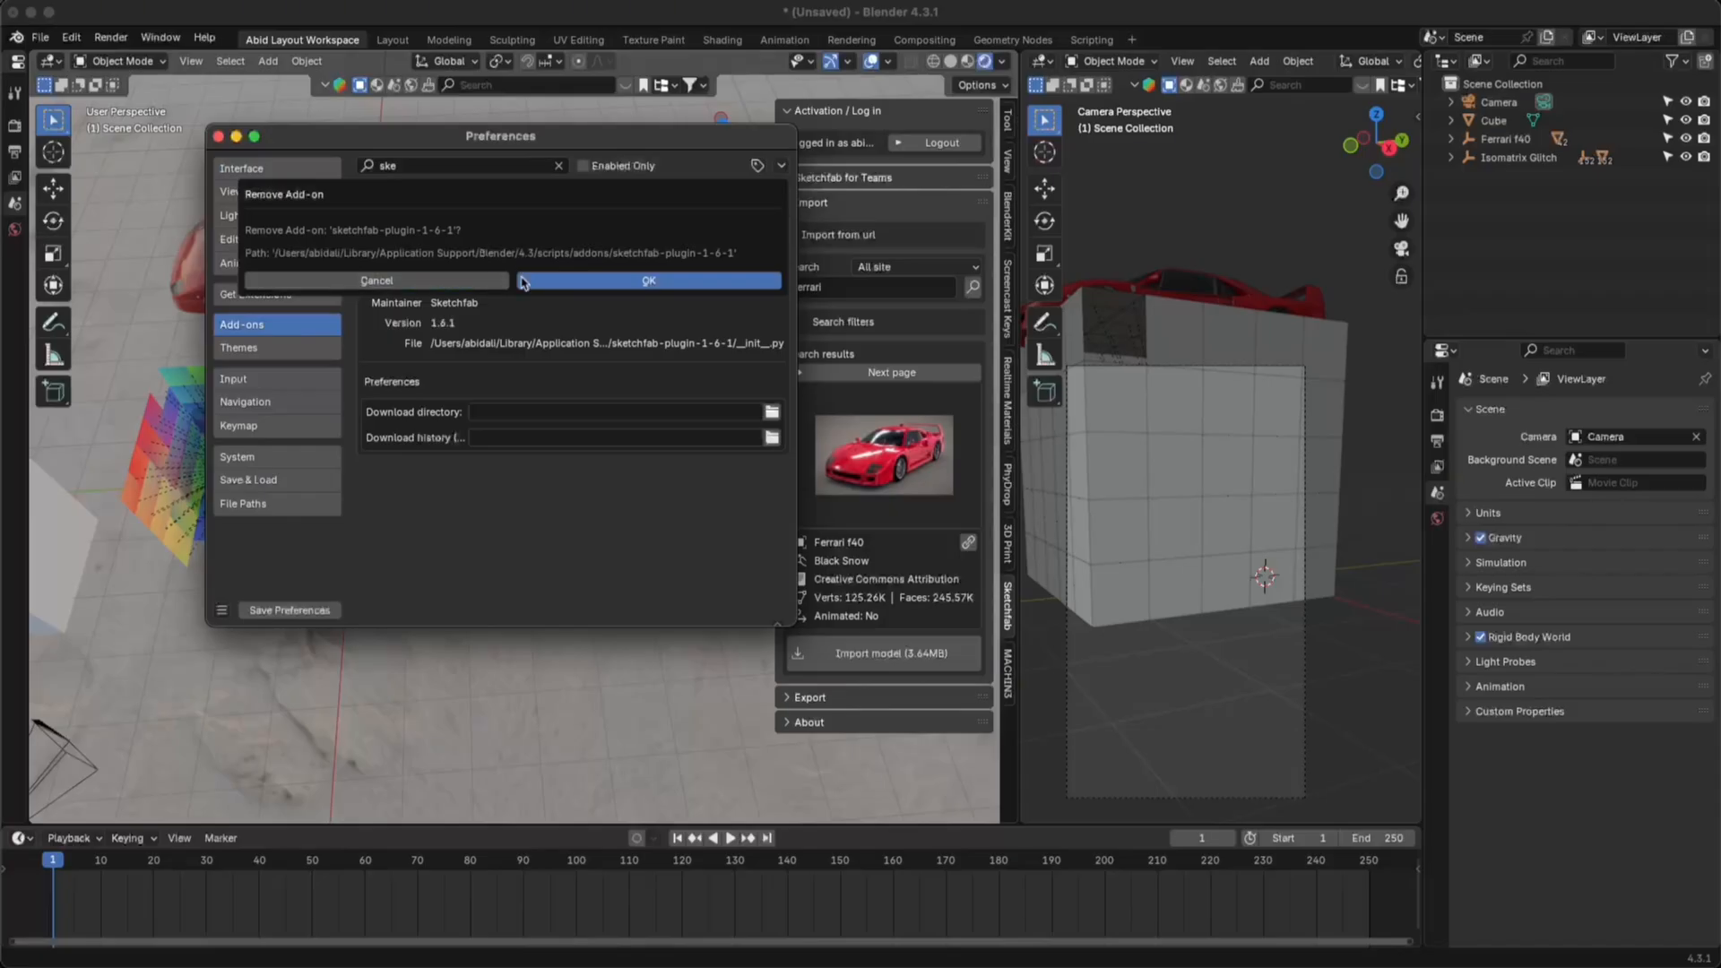
{"action": "left_click", "coordinate": [625, 281]}
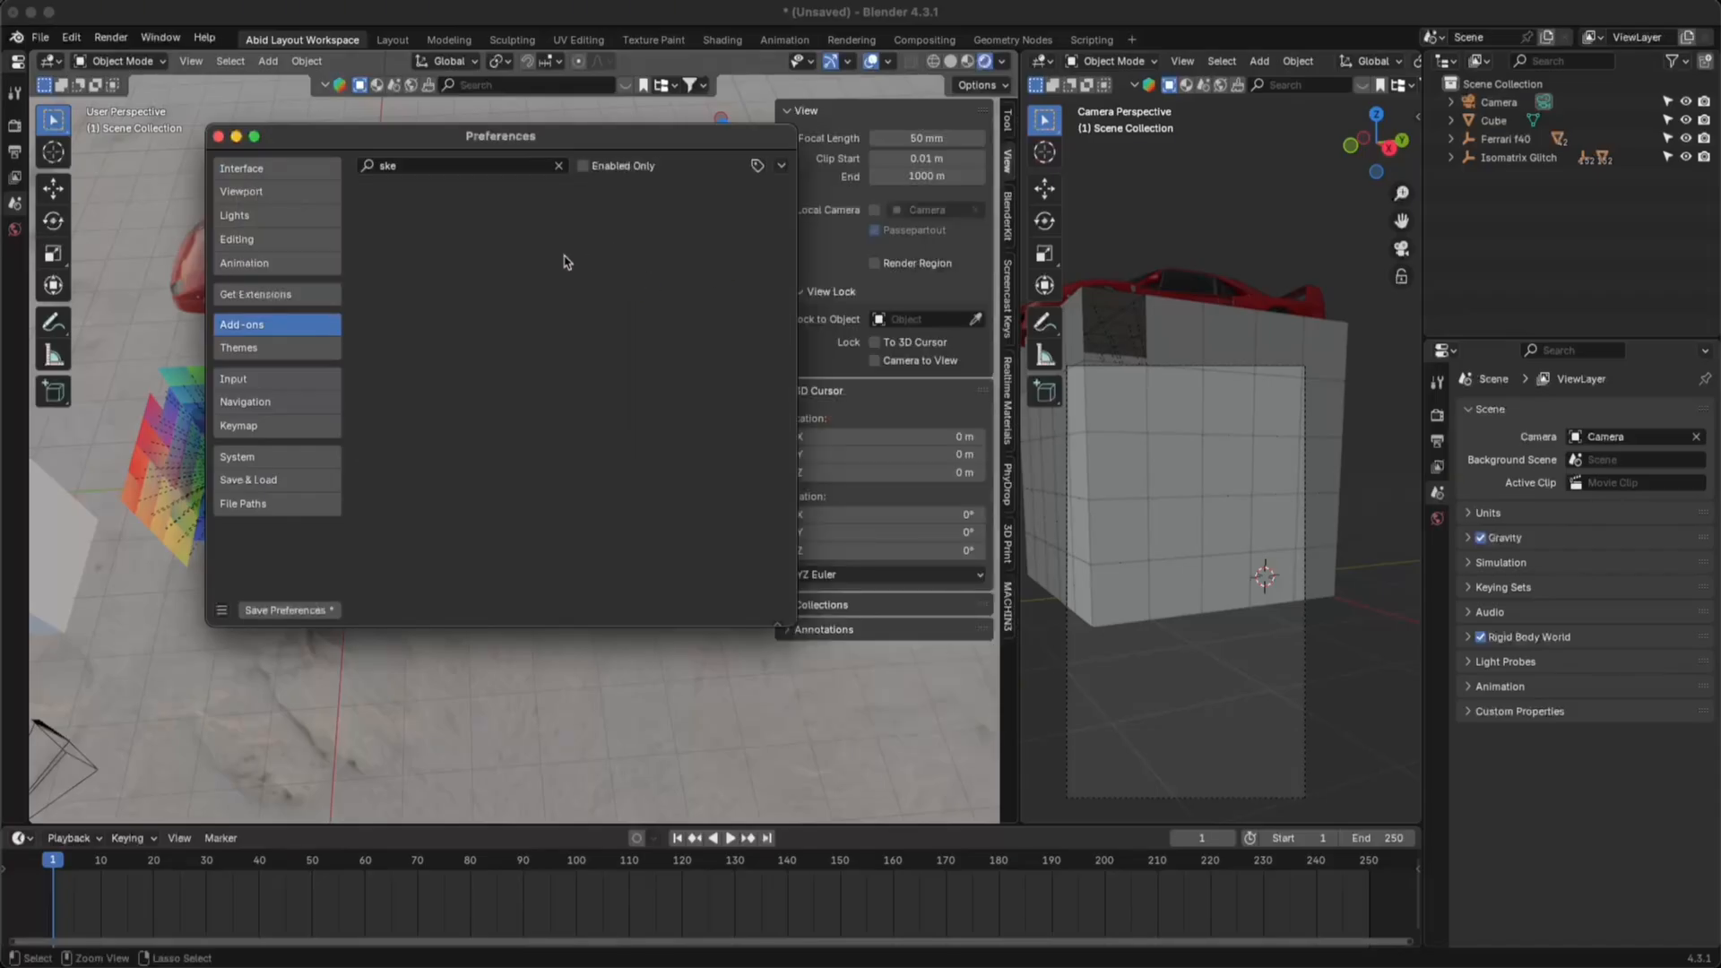
{"action": "left_click", "coordinate": [559, 166]}
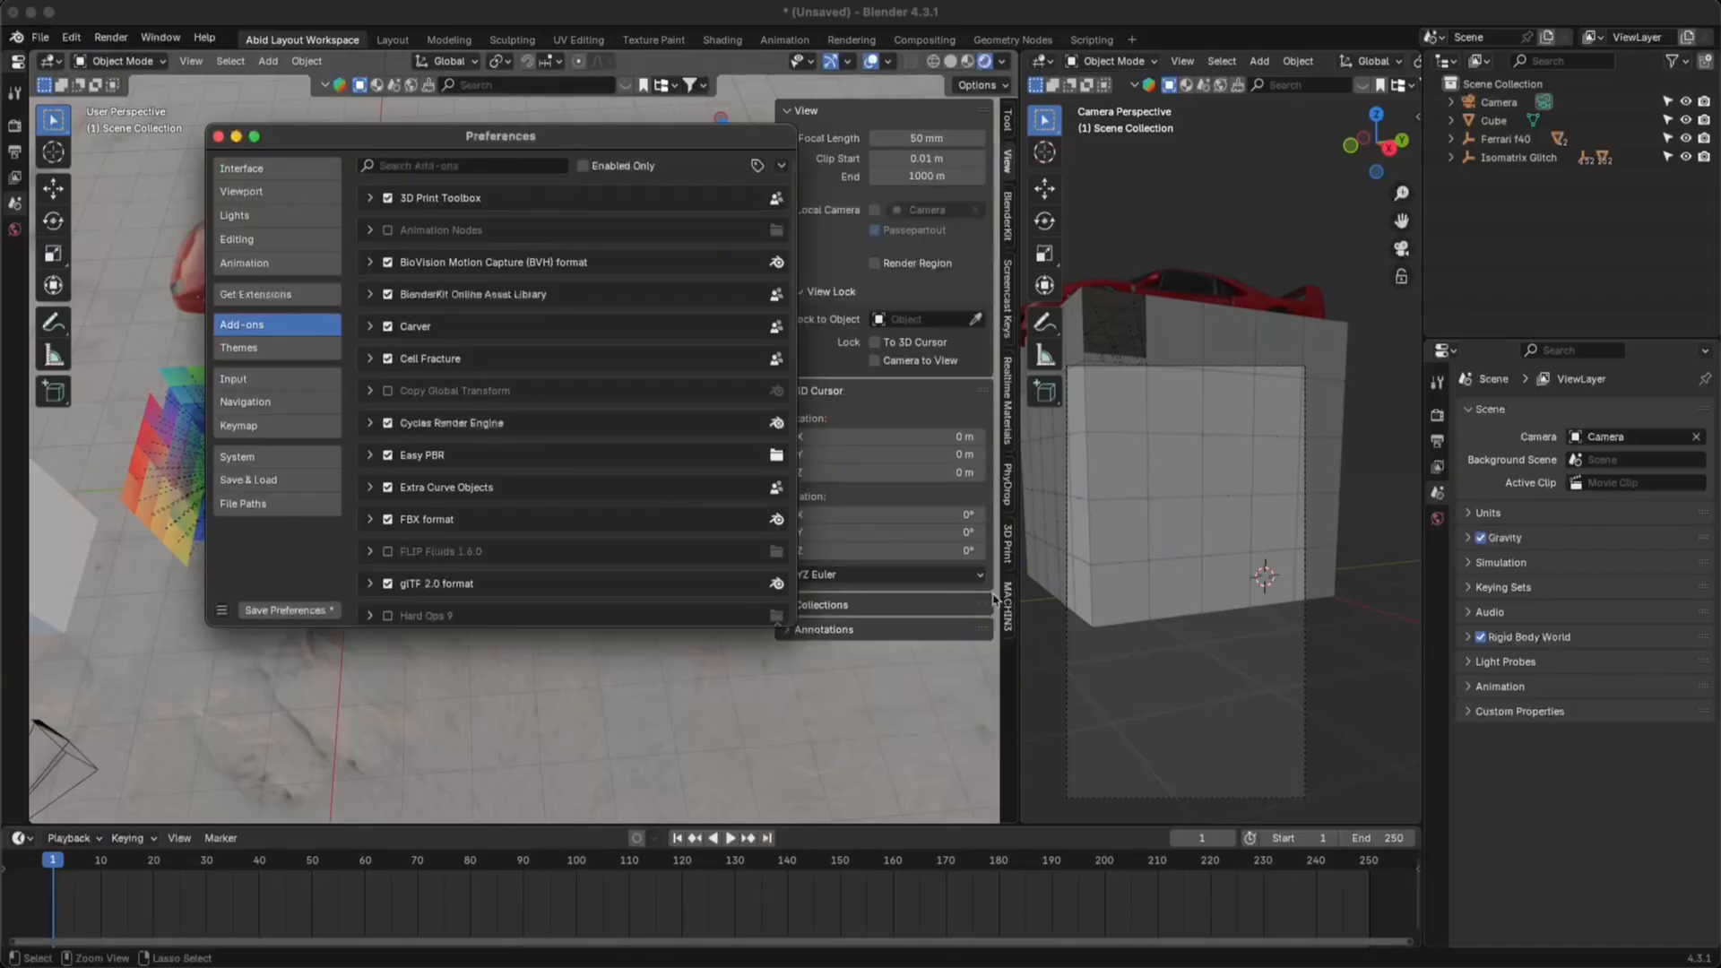
- Reopen the add-on preferences and search the installed add-ons for "sketch"
{"action": "left_click", "coordinate": [1023, 506]}
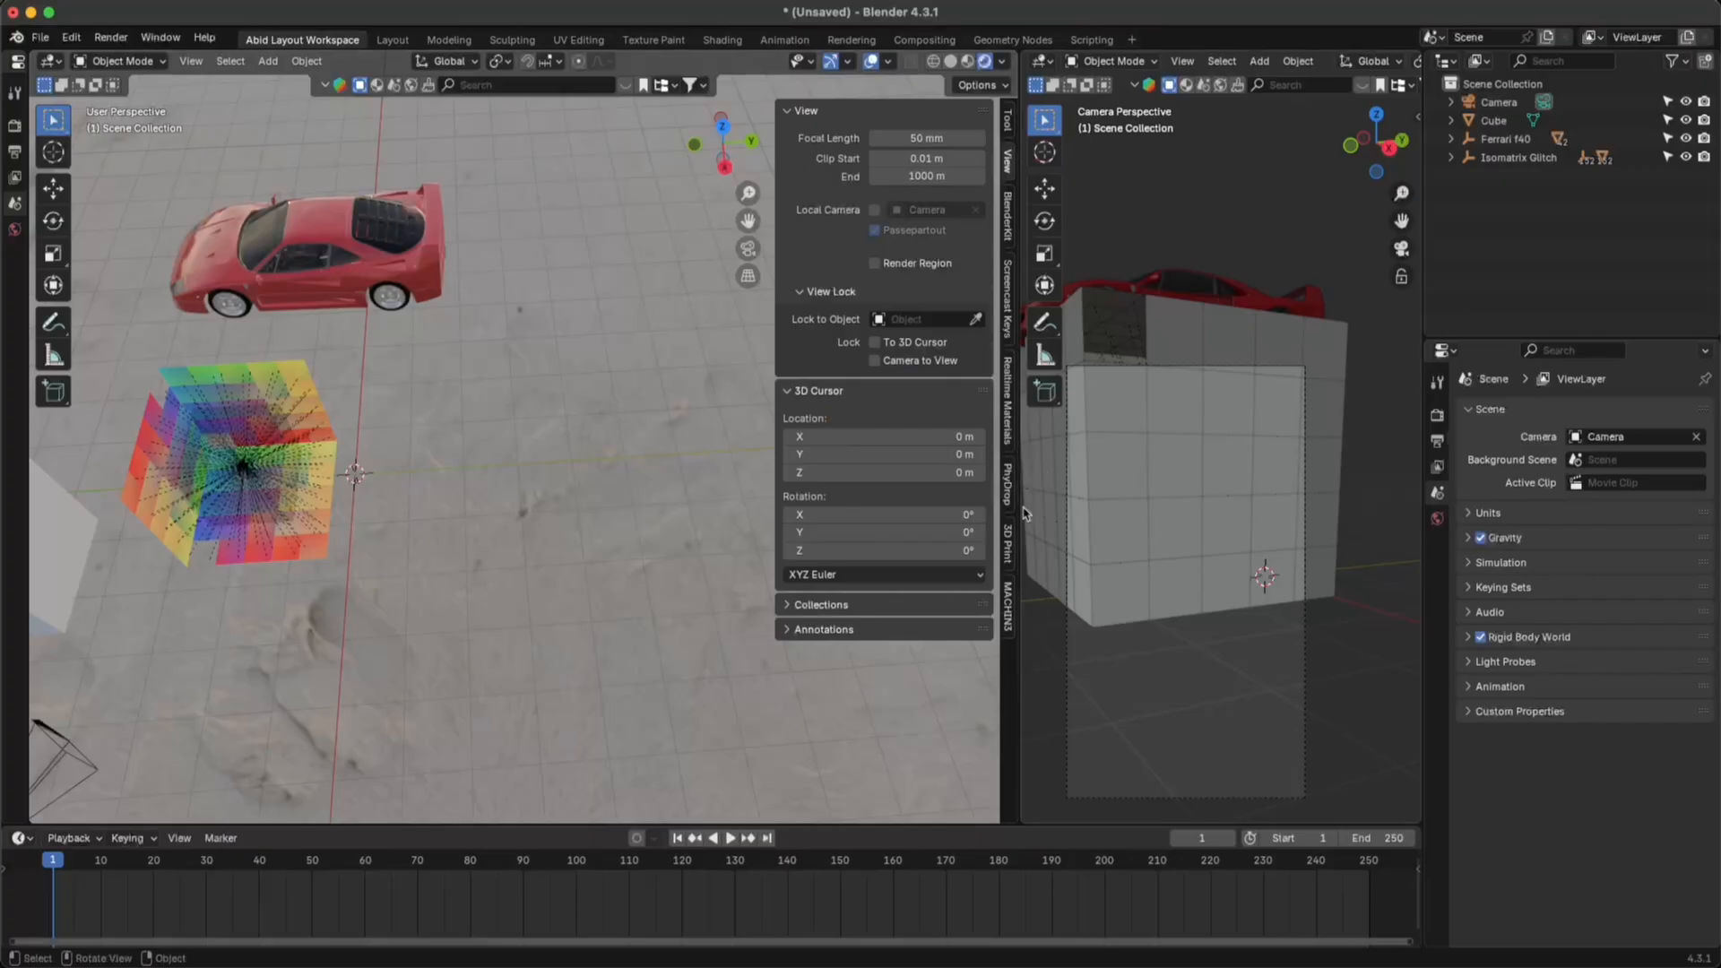
{"action": "left_click", "coordinate": [72, 38]}
{"action": "left_click", "coordinate": [99, 255]}
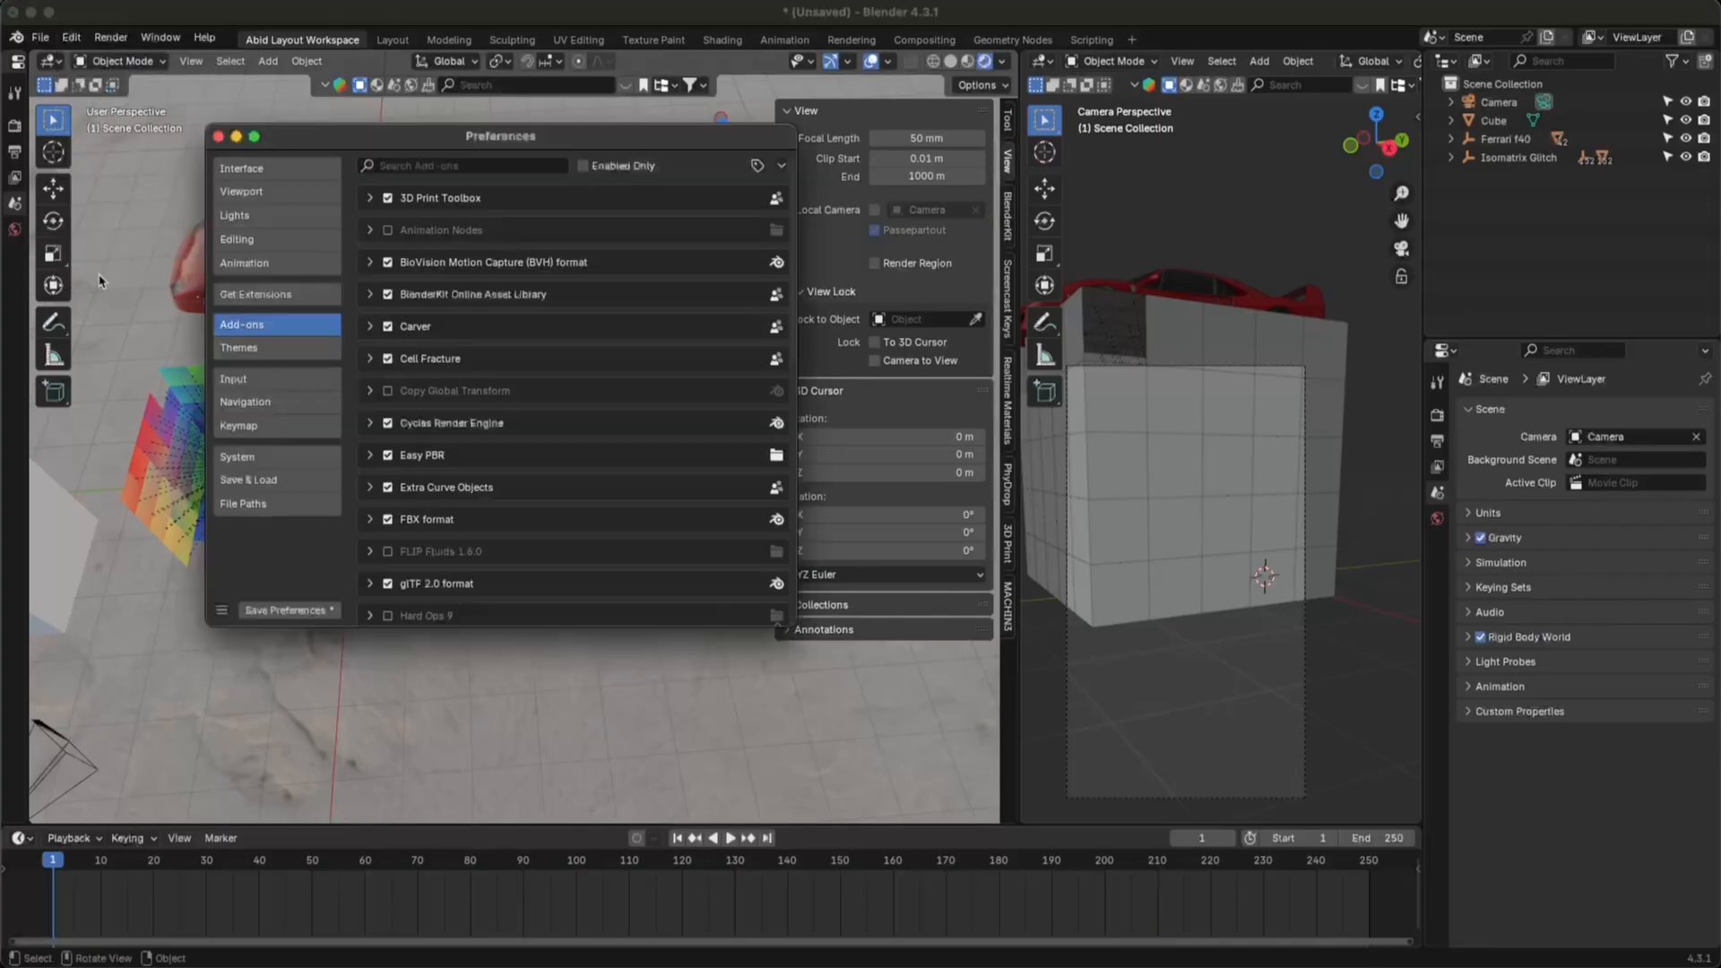
{"action": "left_click_drag", "start_coordinate": [617, 148], "coordinate": [573, 323]}
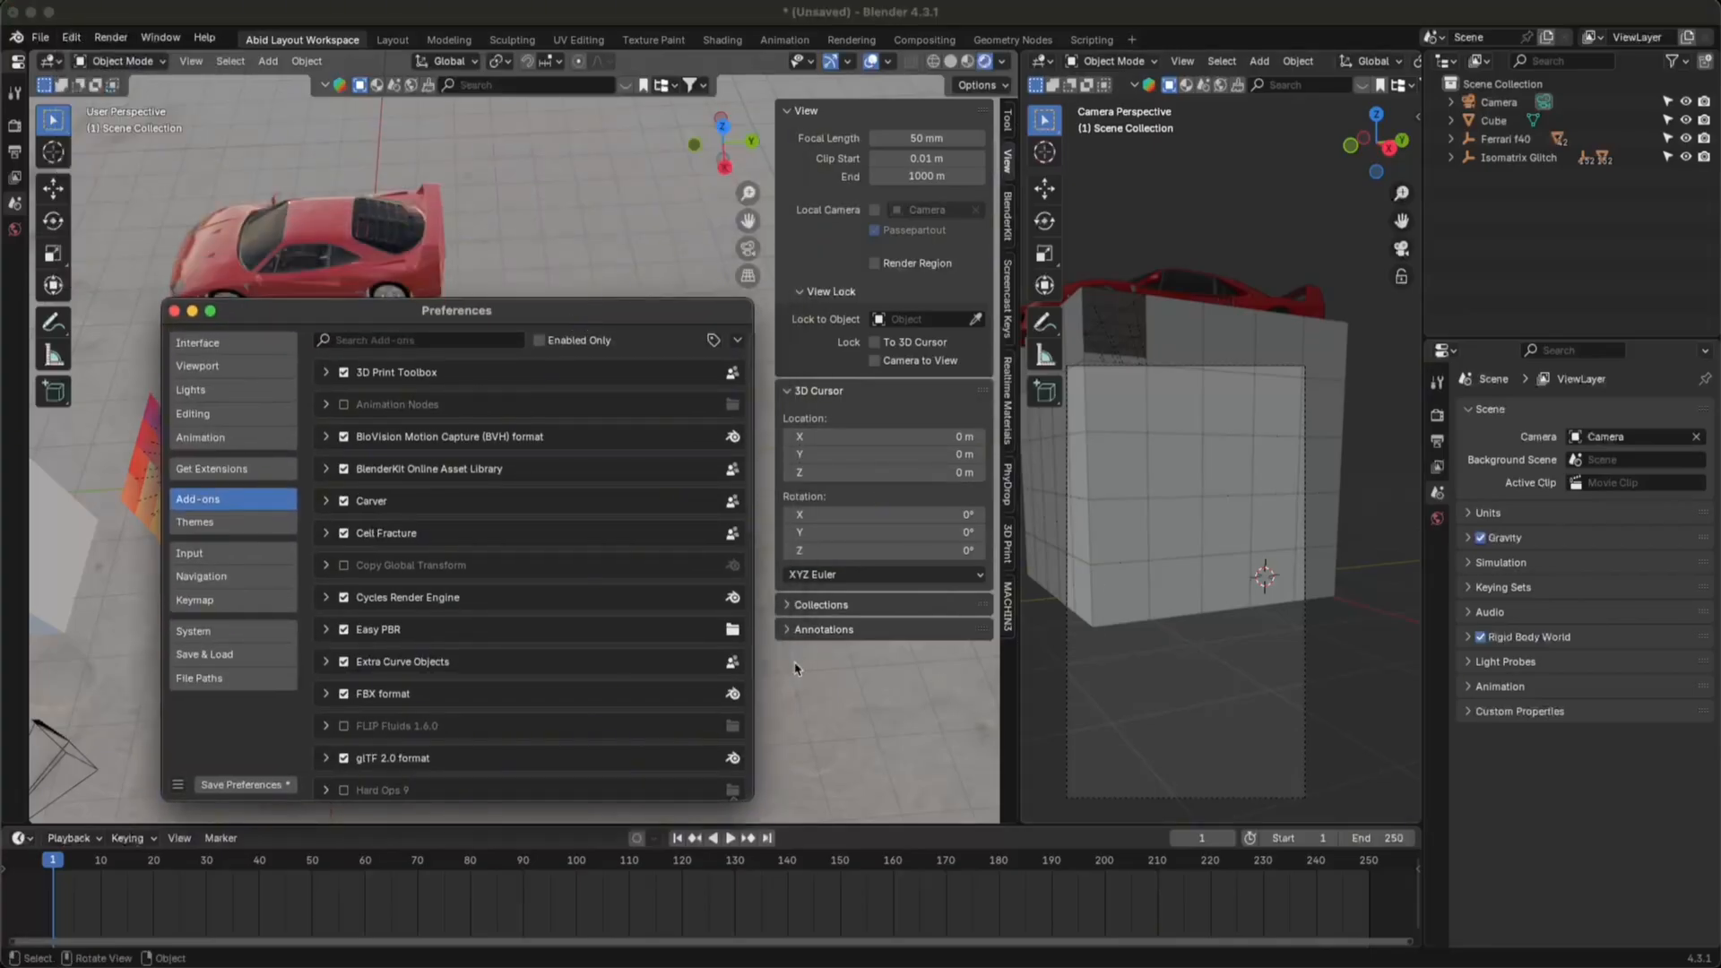
{"action": "left_click", "coordinate": [385, 342]}
{"action": "type", "text": "sketch"}
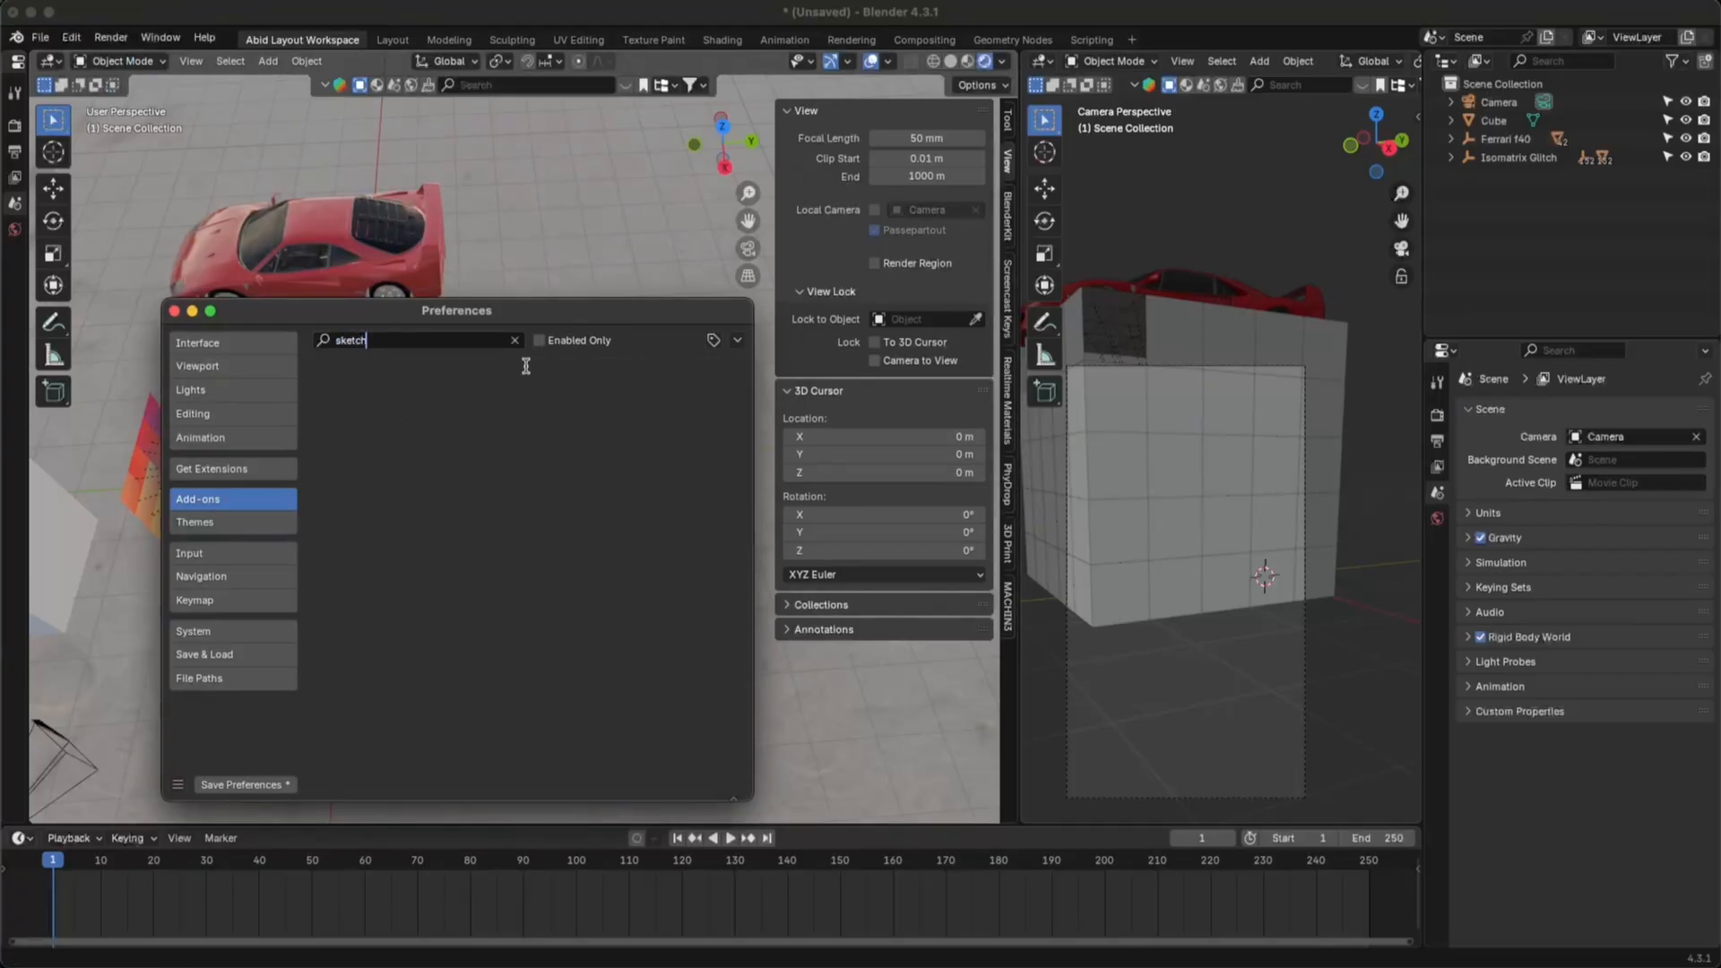
- Install the Sketchfab add-on from disk using sketchfab-plugin-1-6-1.zip in the downloads folder inside Downloads
{"action": "left_click", "coordinate": [71, 37]}
{"action": "left_click", "coordinate": [139, 276]}
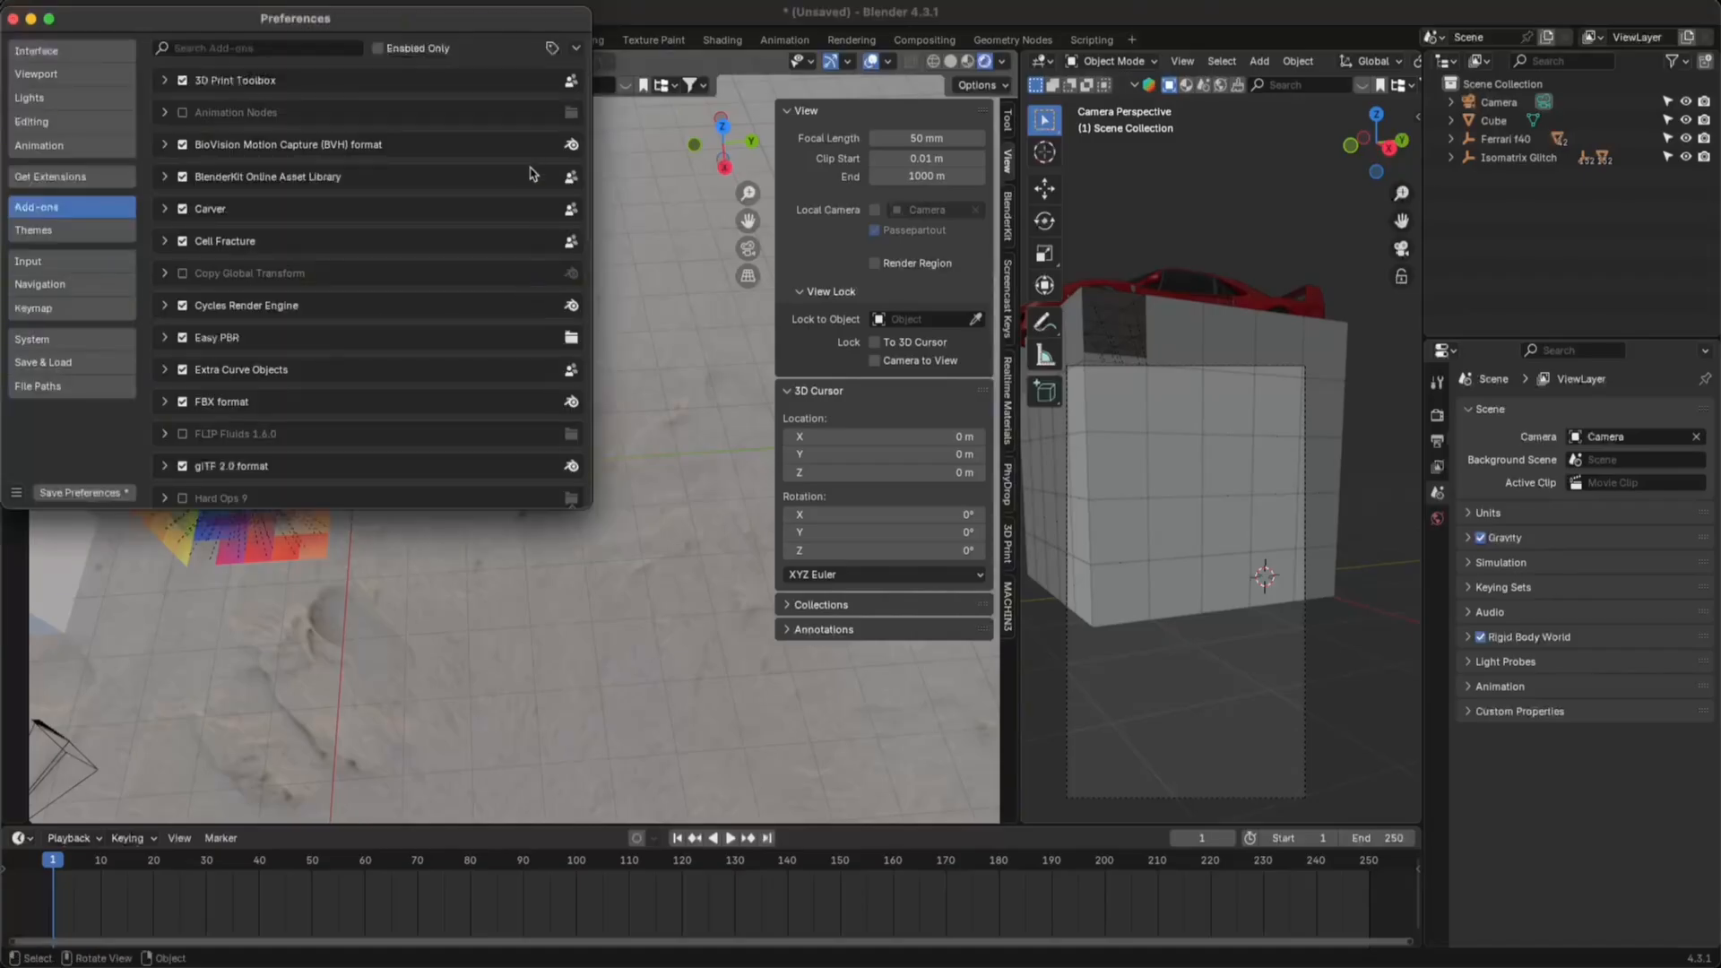
{"action": "left_click", "coordinate": [575, 47]}
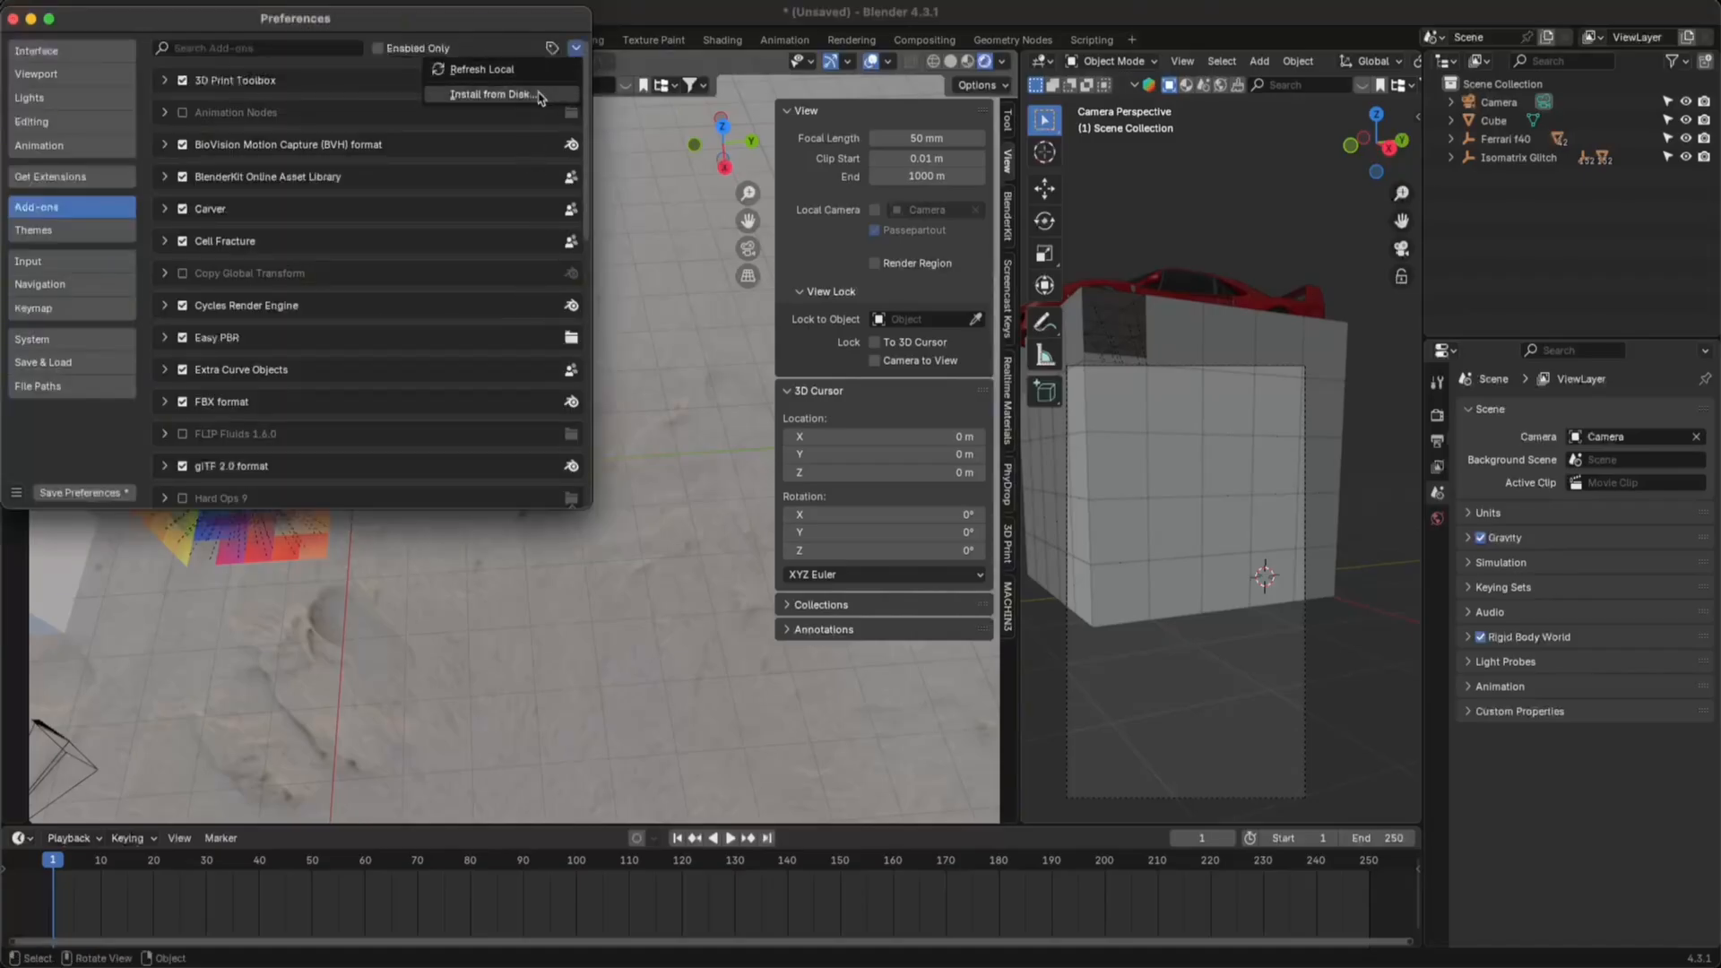
{"action": "left_click", "coordinate": [539, 95]}
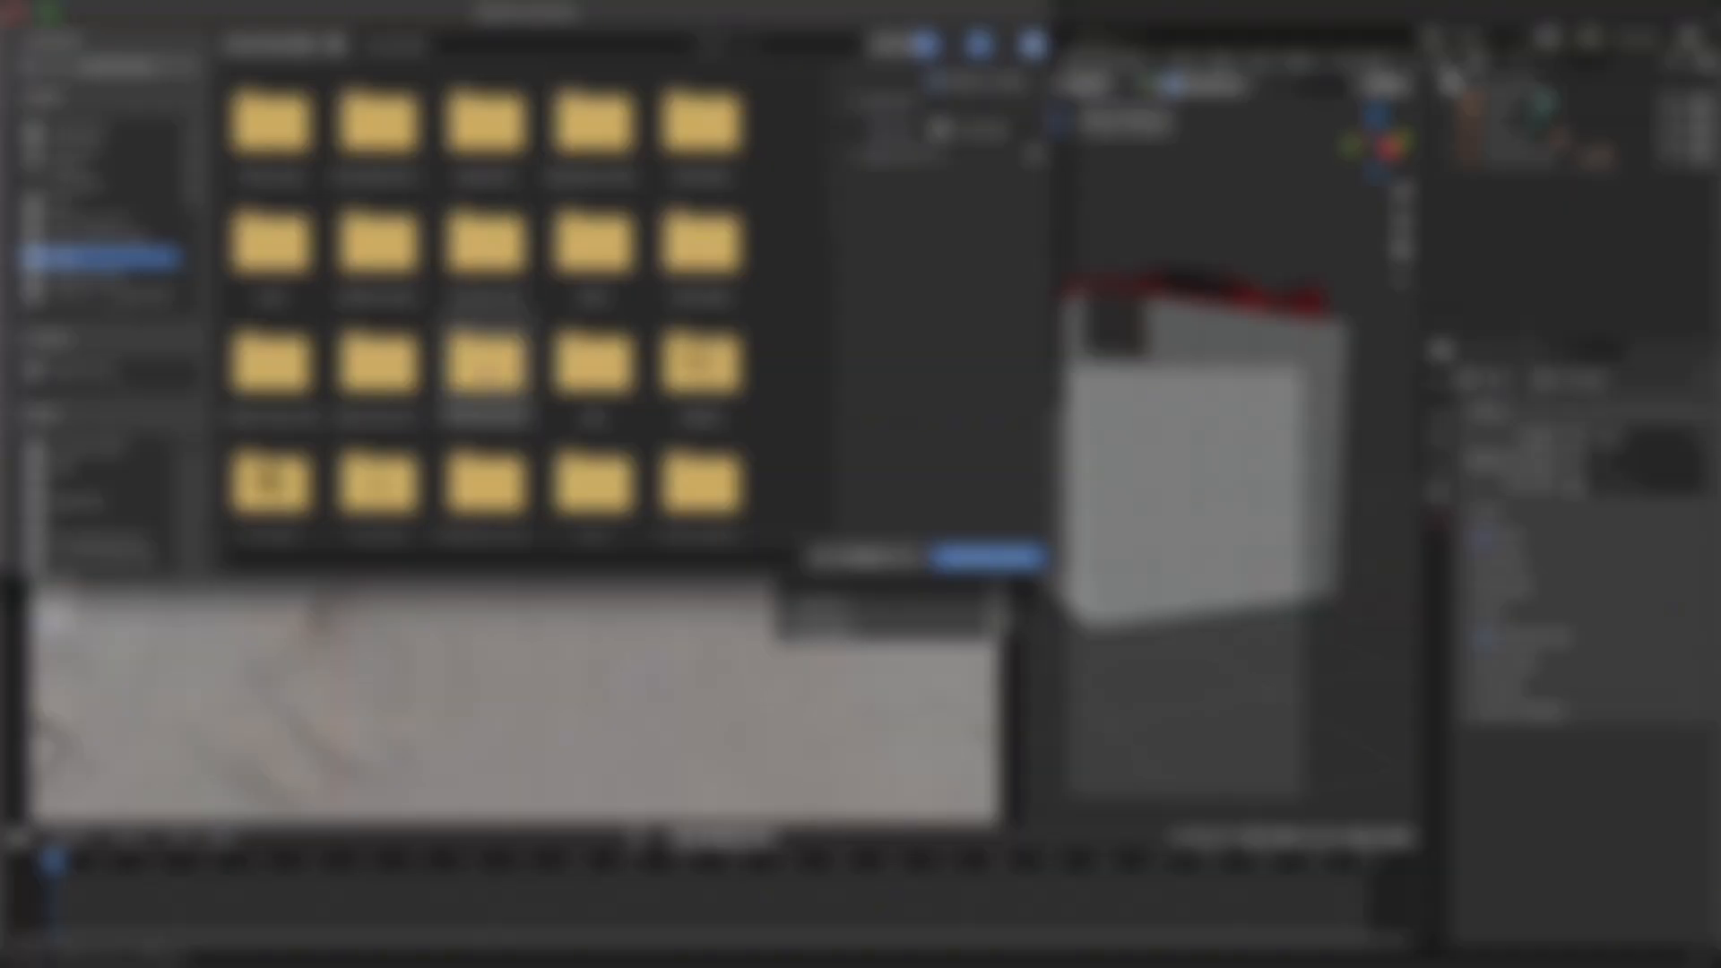
{"action": "left_click", "coordinate": [113, 185]}
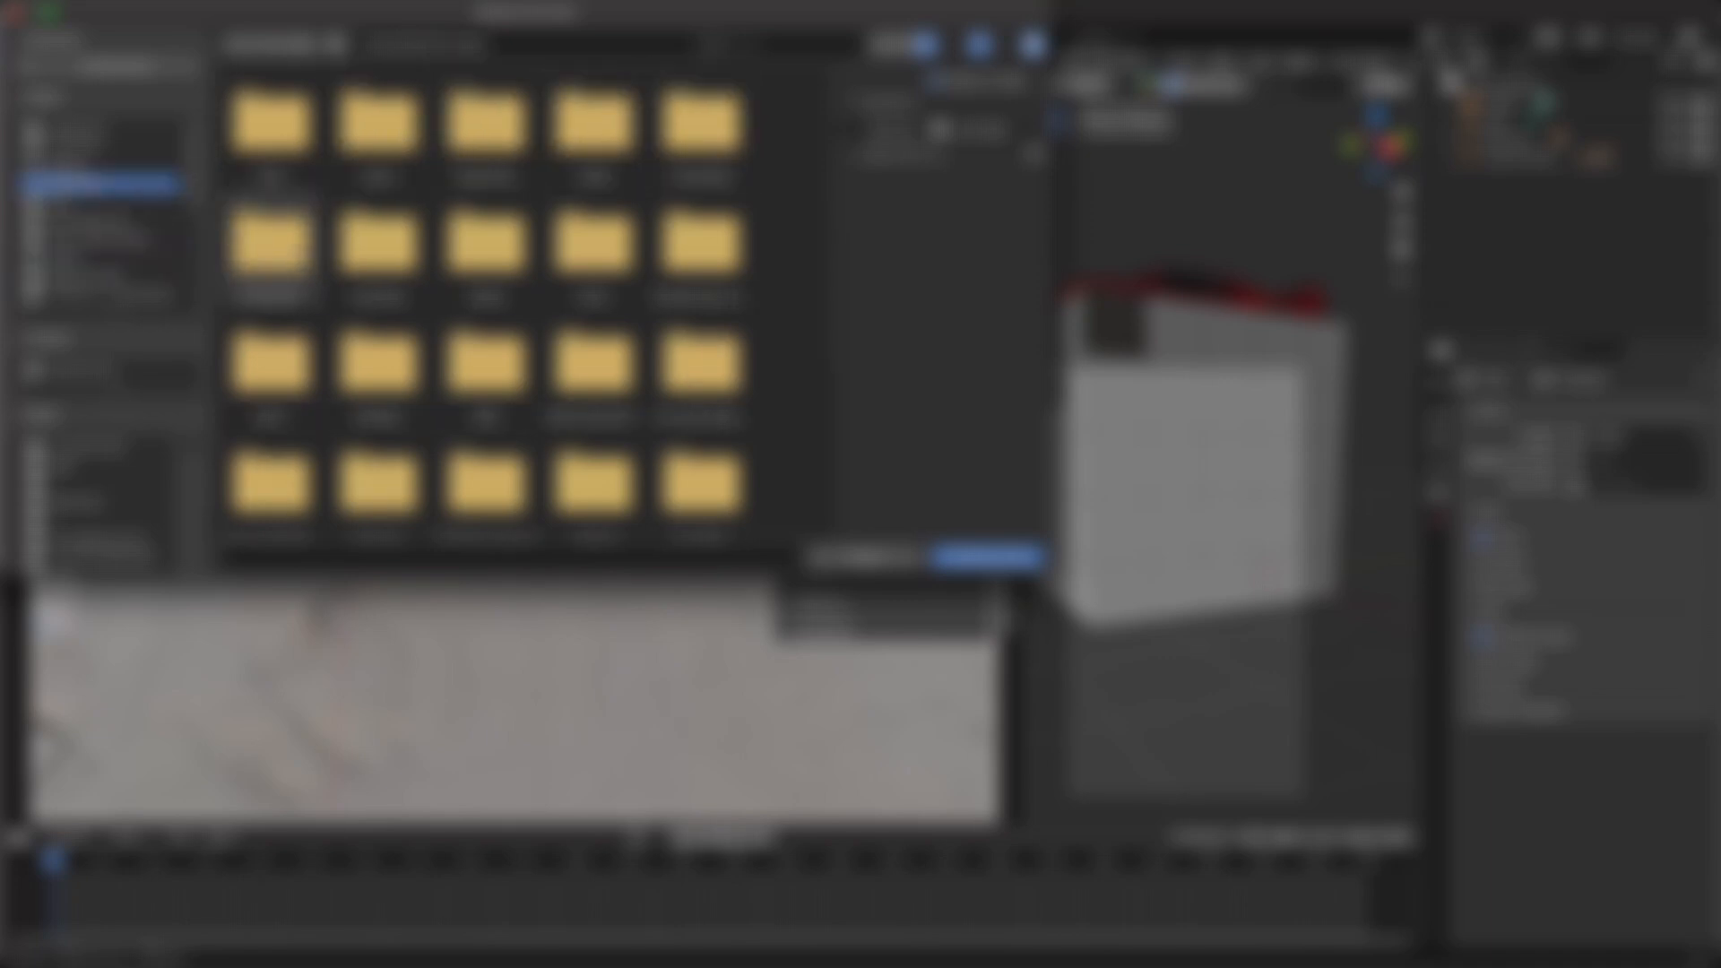
{"action": "double_click", "coordinate": [374, 271]}
{"action": "left_click", "coordinate": [278, 134]}
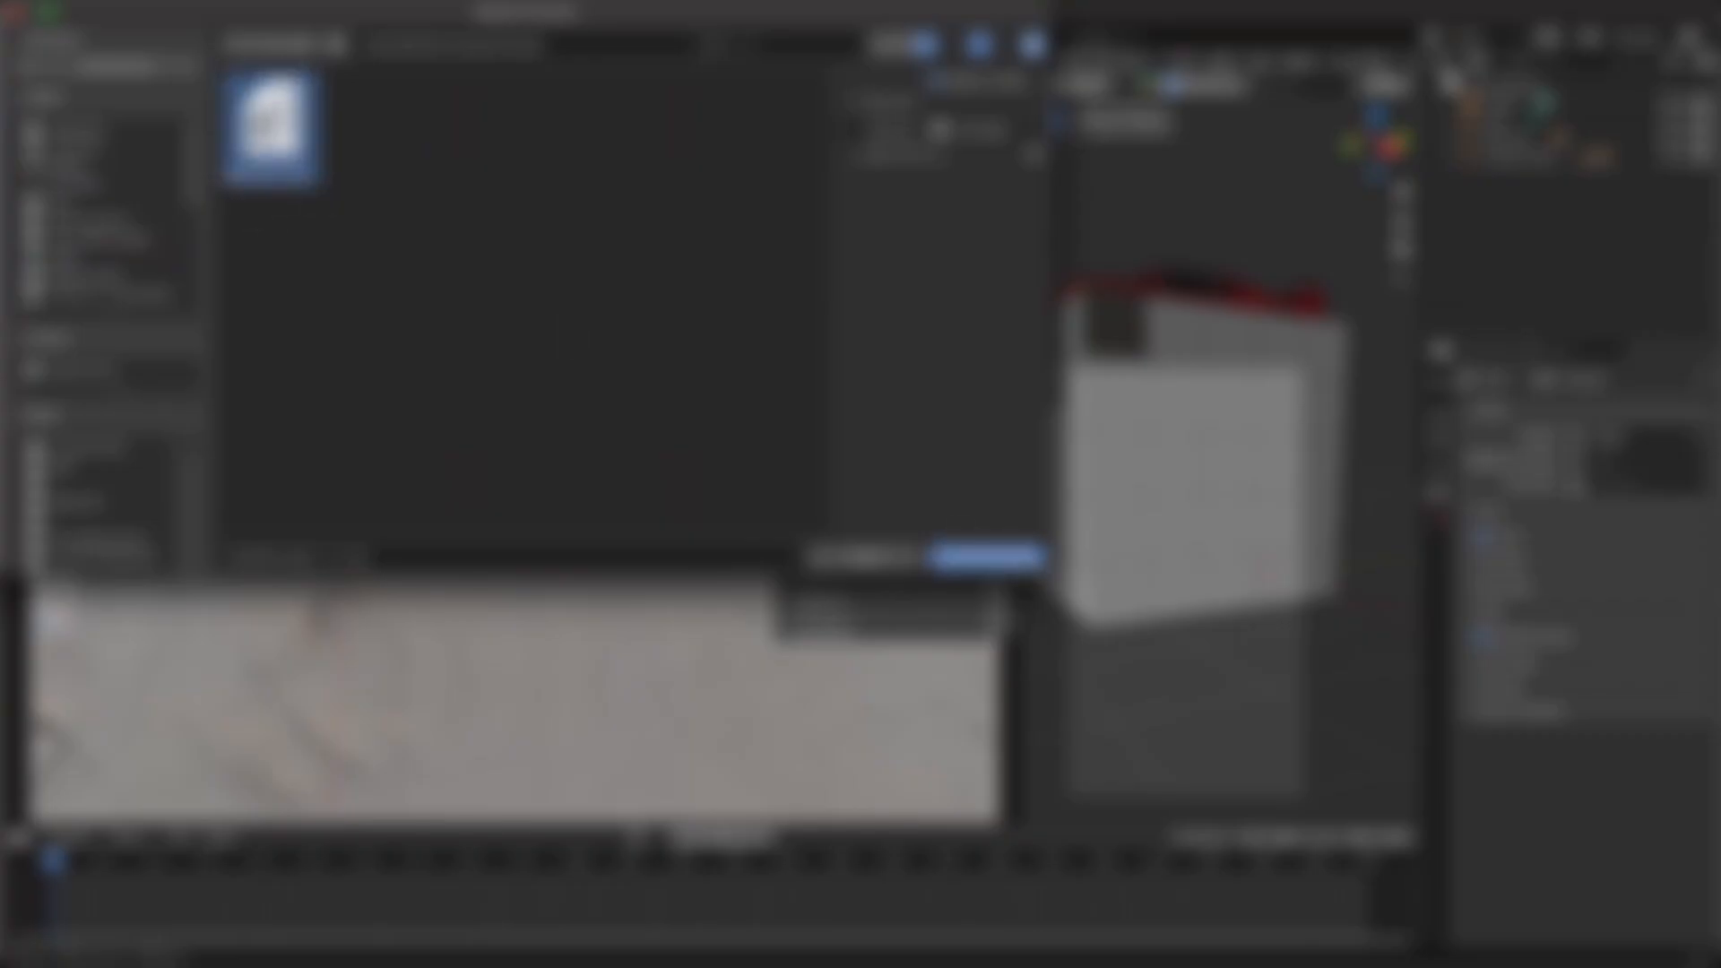
{"action": "left_click", "coordinate": [1029, 561]}
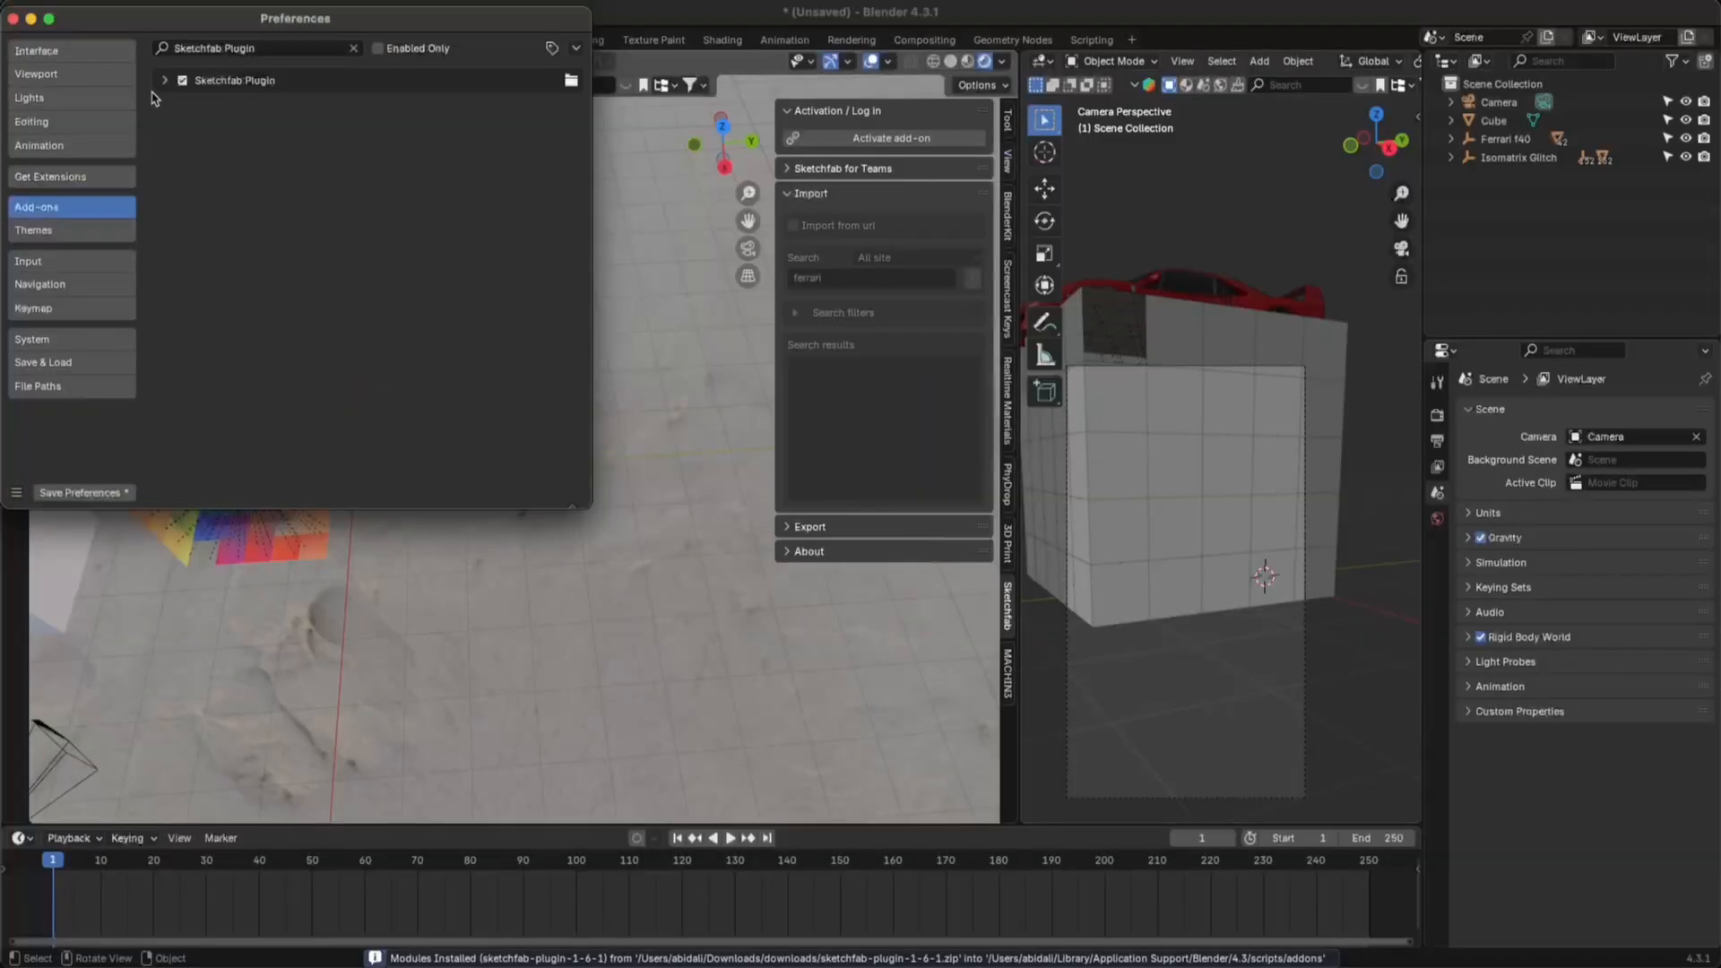
- Expand the Sketchfab Plugin's details, close the Preferences window and activate the add-on in the 3D viewport
{"action": "left_click", "coordinate": [165, 80]}
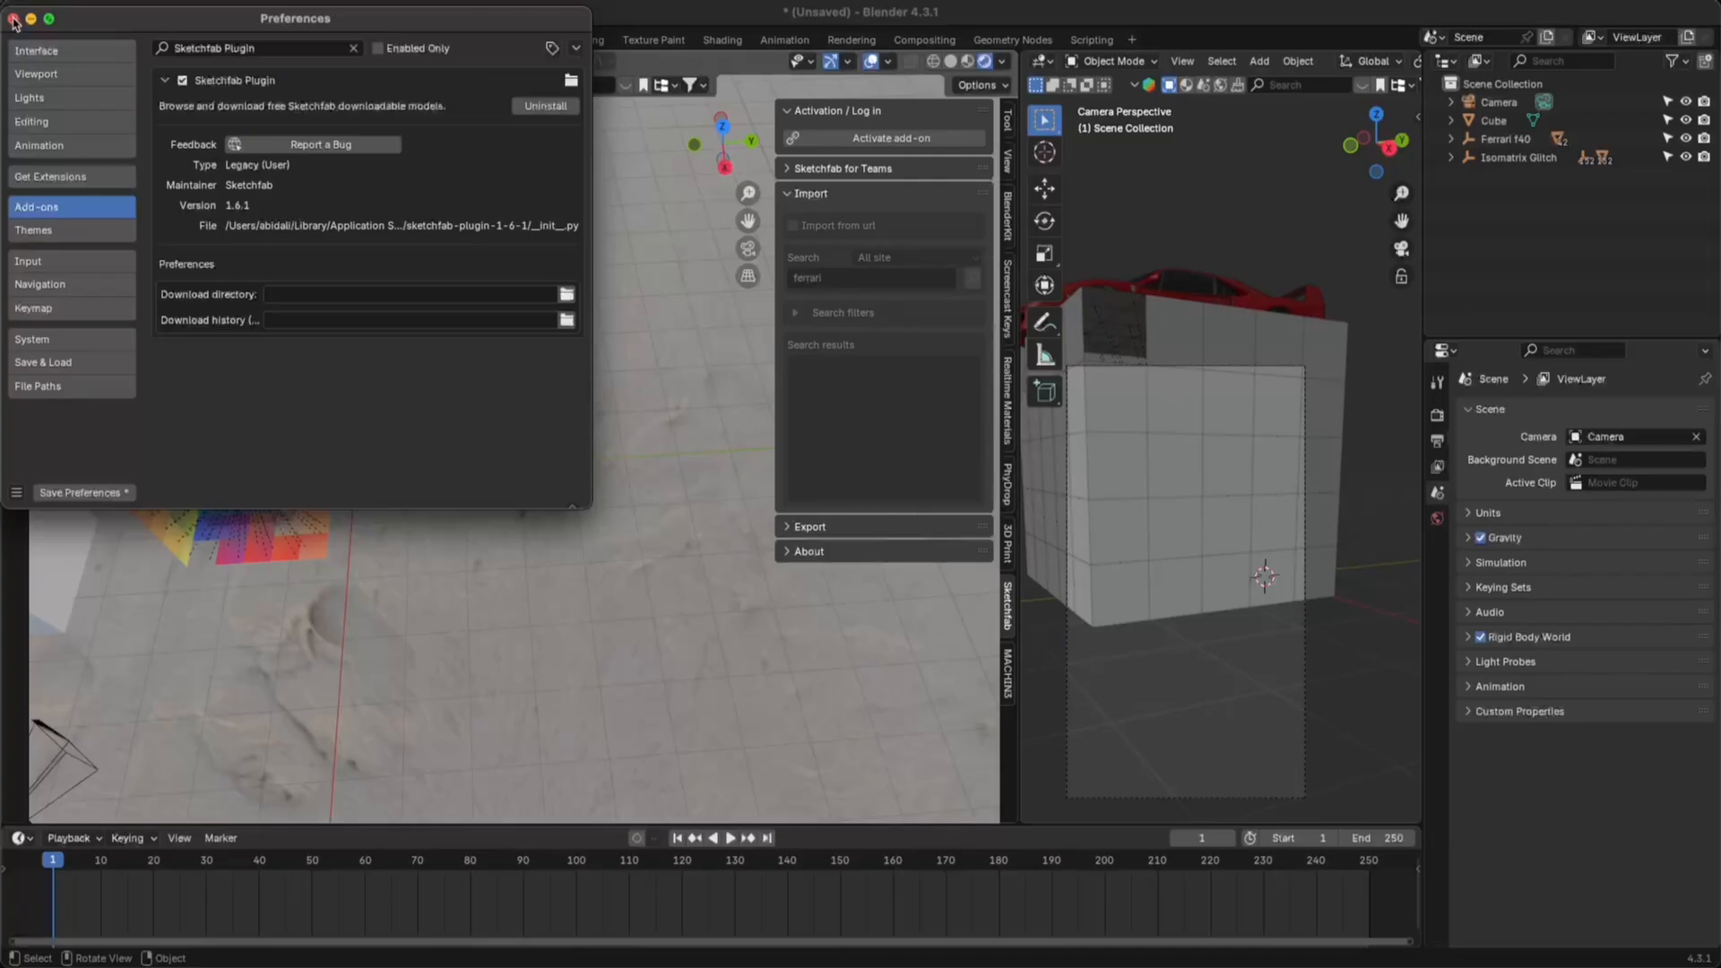
{"action": "left_click", "coordinate": [12, 19]}
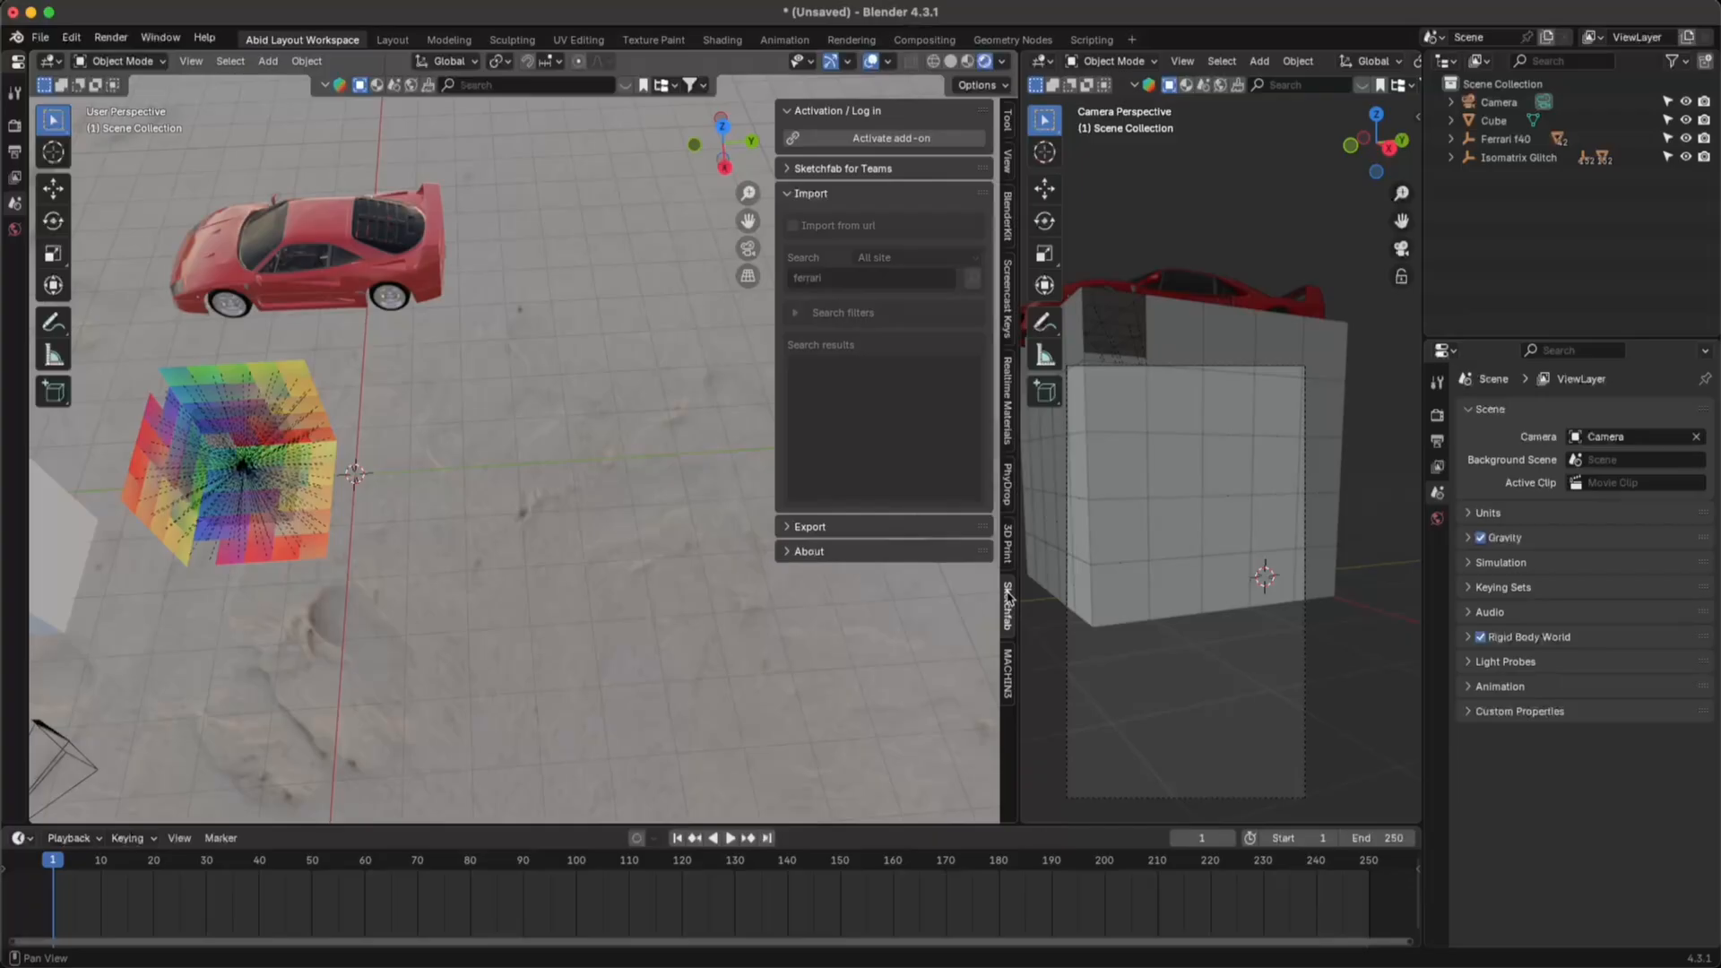
{"action": "left_click", "coordinate": [911, 140]}
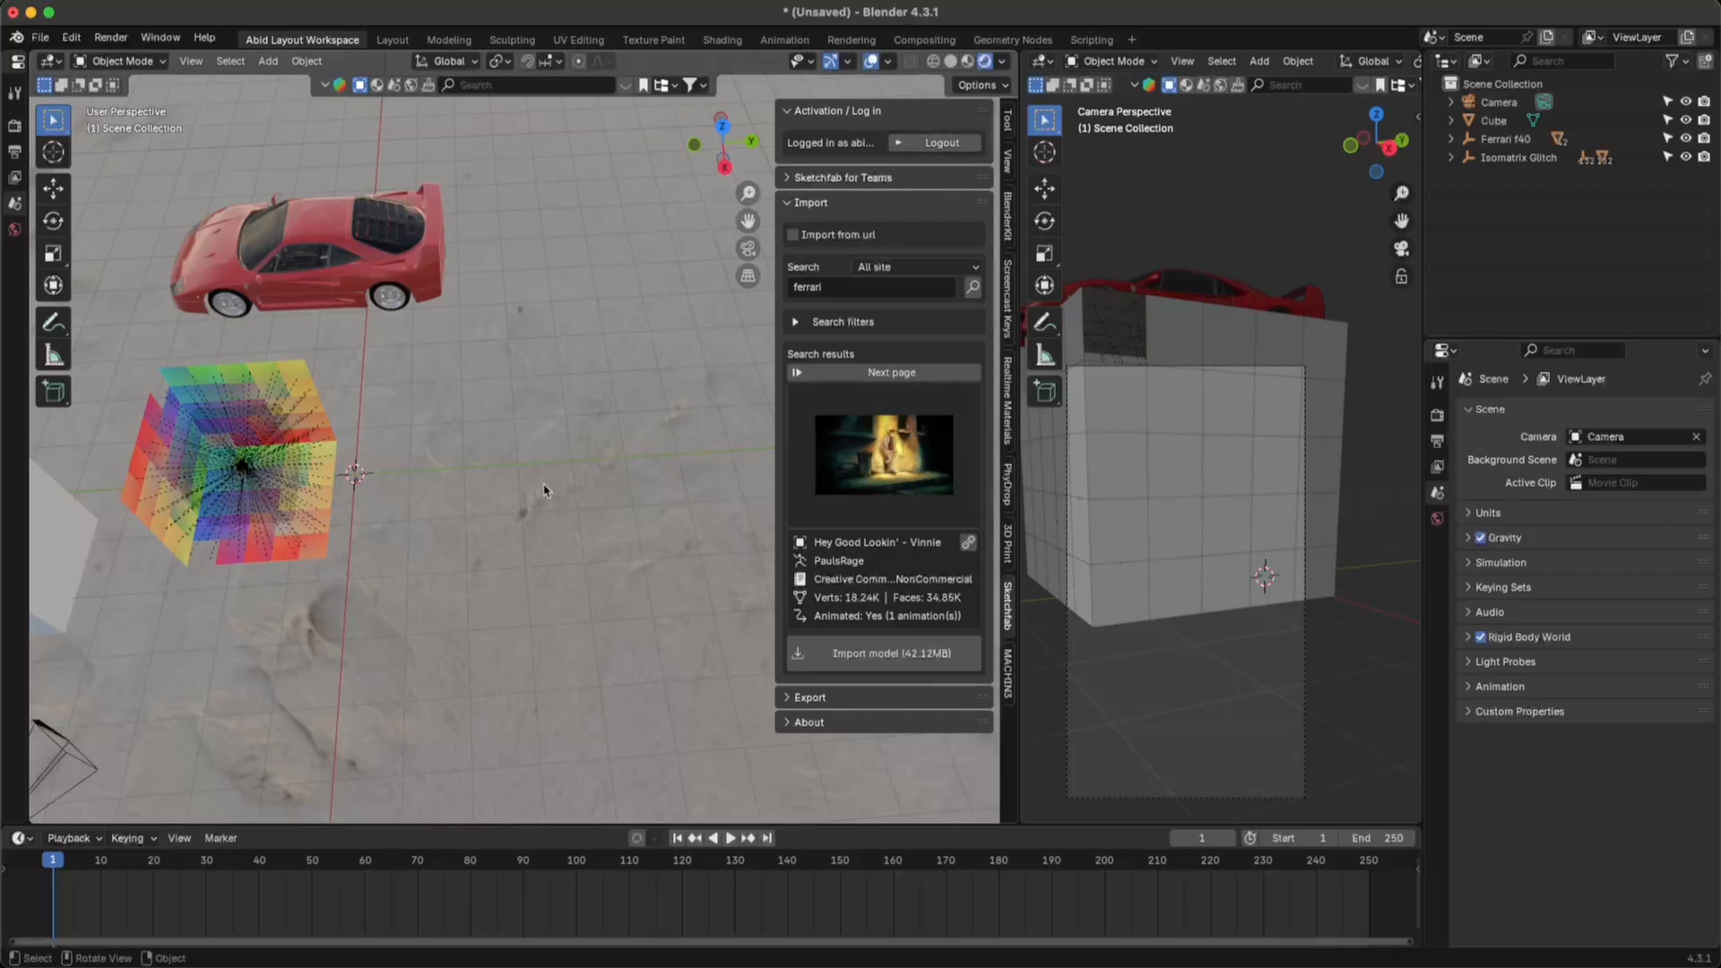
- Browse the model previews by selecting Jack-o'-lanterns, Sci-fi lab and Isomatrix Glitch in turn
{"action": "scroll", "coordinate": [539, 445], "scroll_direction": "down", "scroll_amount": 1}
{"action": "middle_click_drag", "start_coordinate": [520, 440], "coordinate": [494, 365]}
{"action": "left_click", "coordinate": [888, 453]}
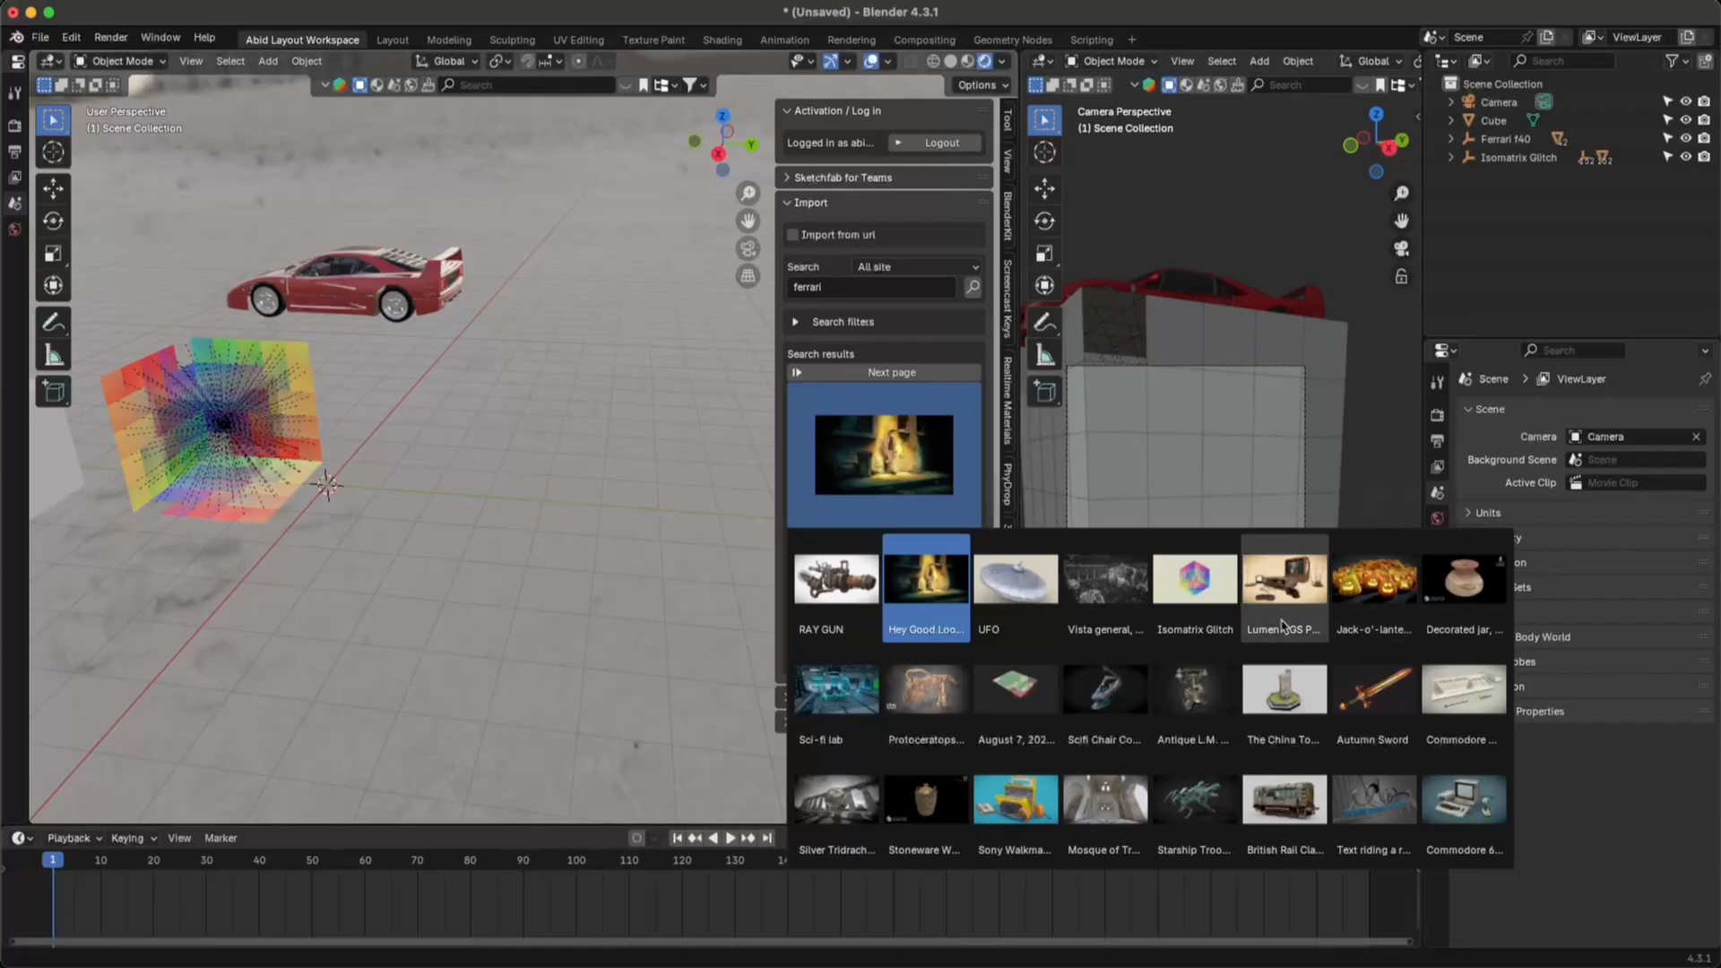
{"action": "left_click", "coordinate": [1368, 587]}
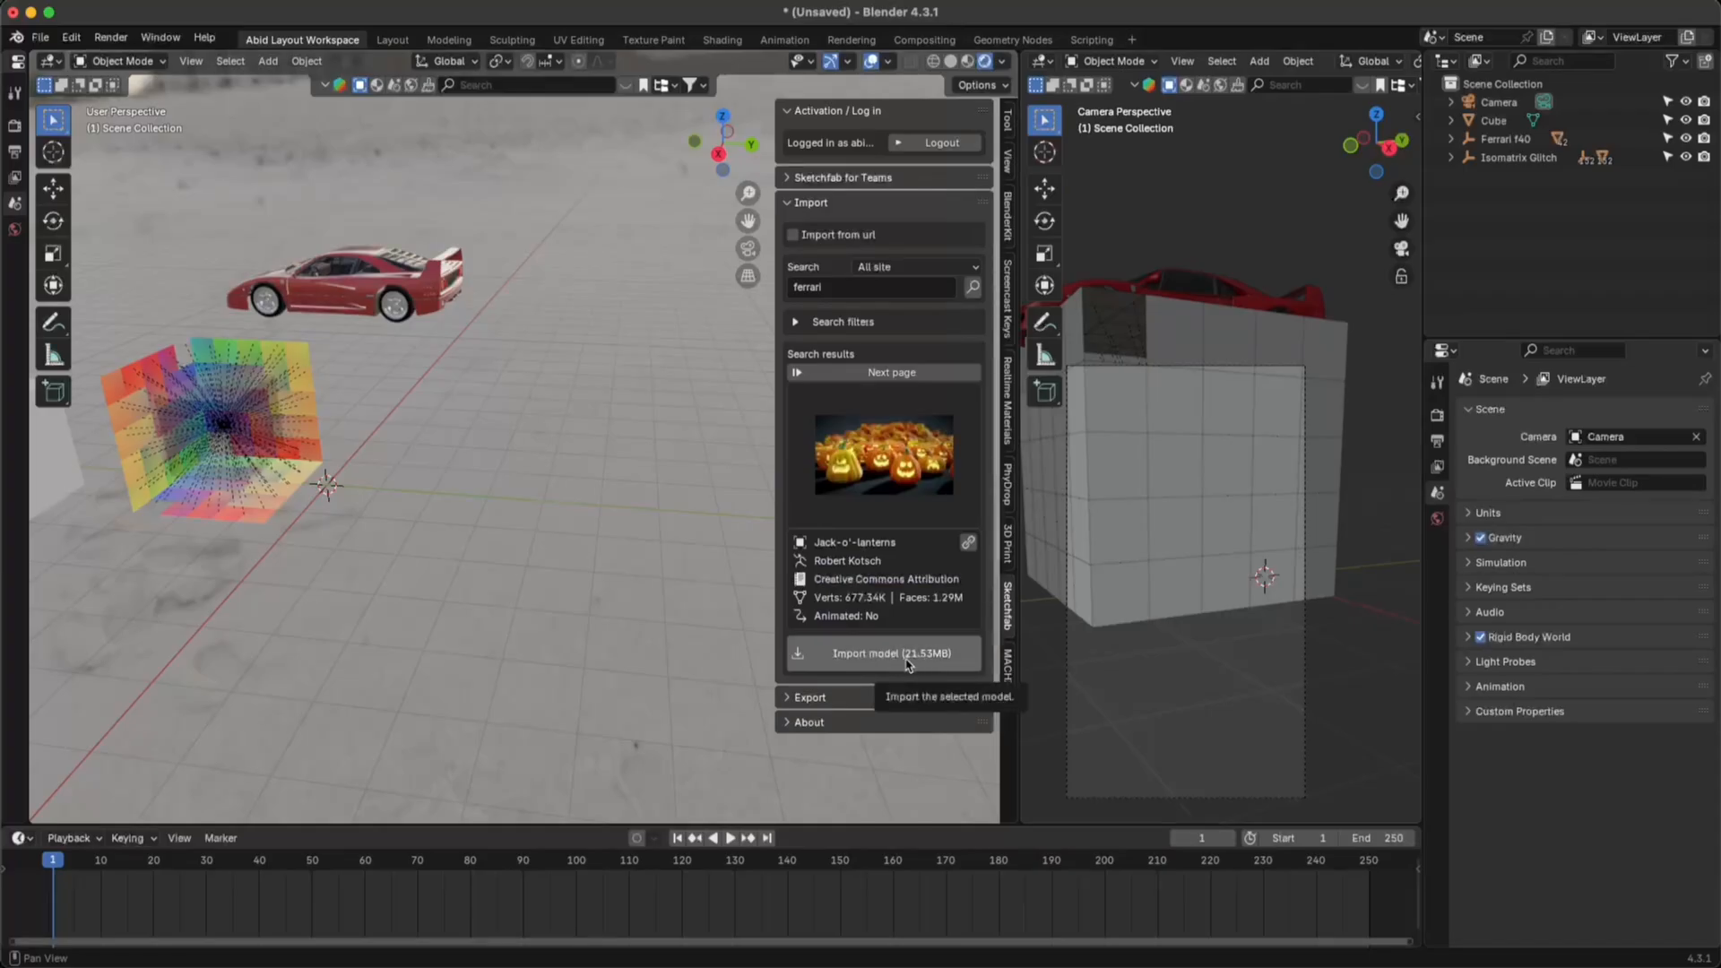
{"action": "left_click", "coordinate": [907, 440]}
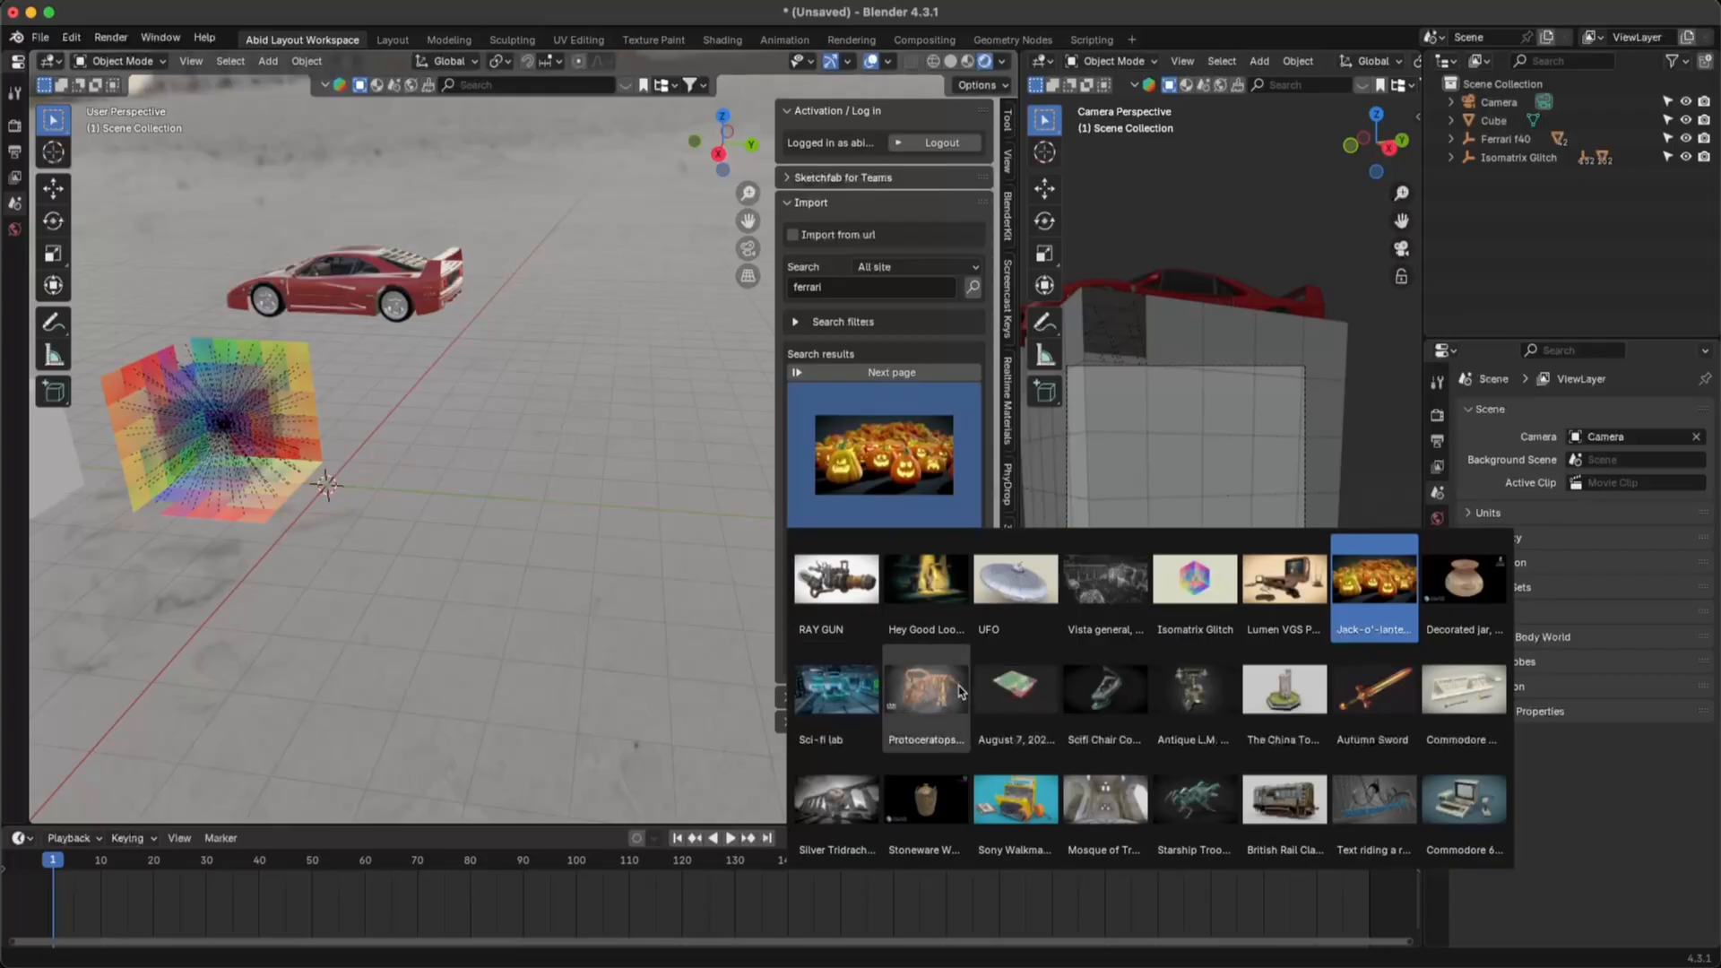
{"action": "left_click", "coordinate": [838, 692]}
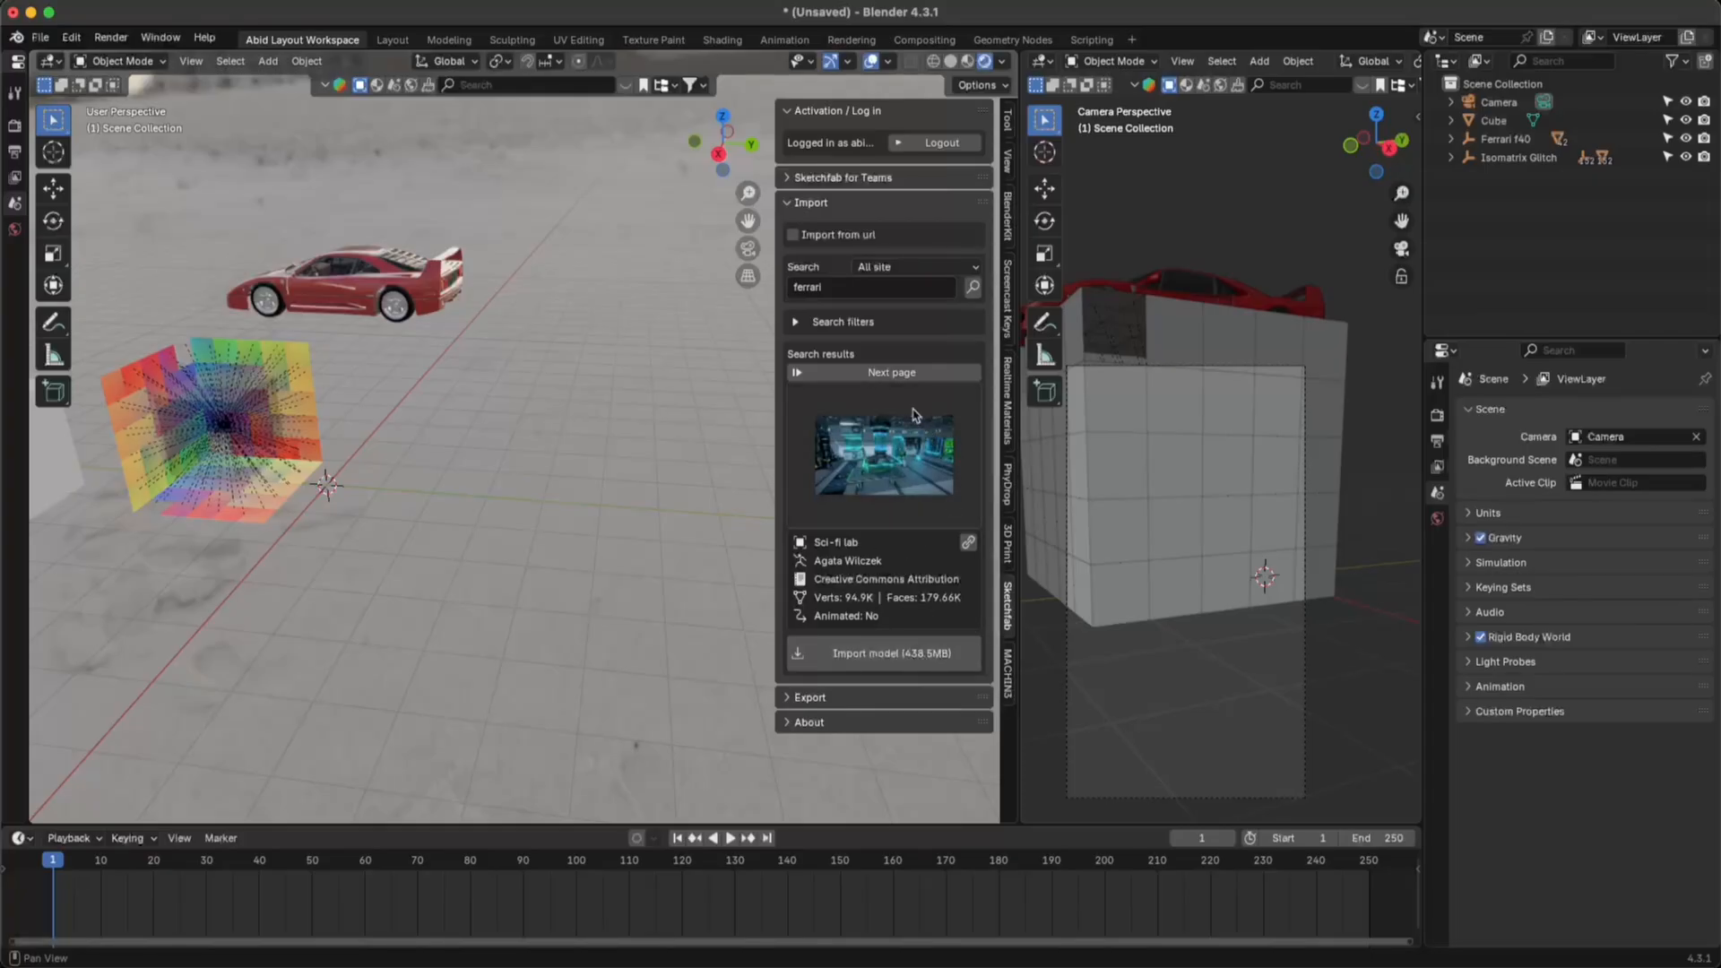
{"action": "left_click", "coordinate": [878, 457]}
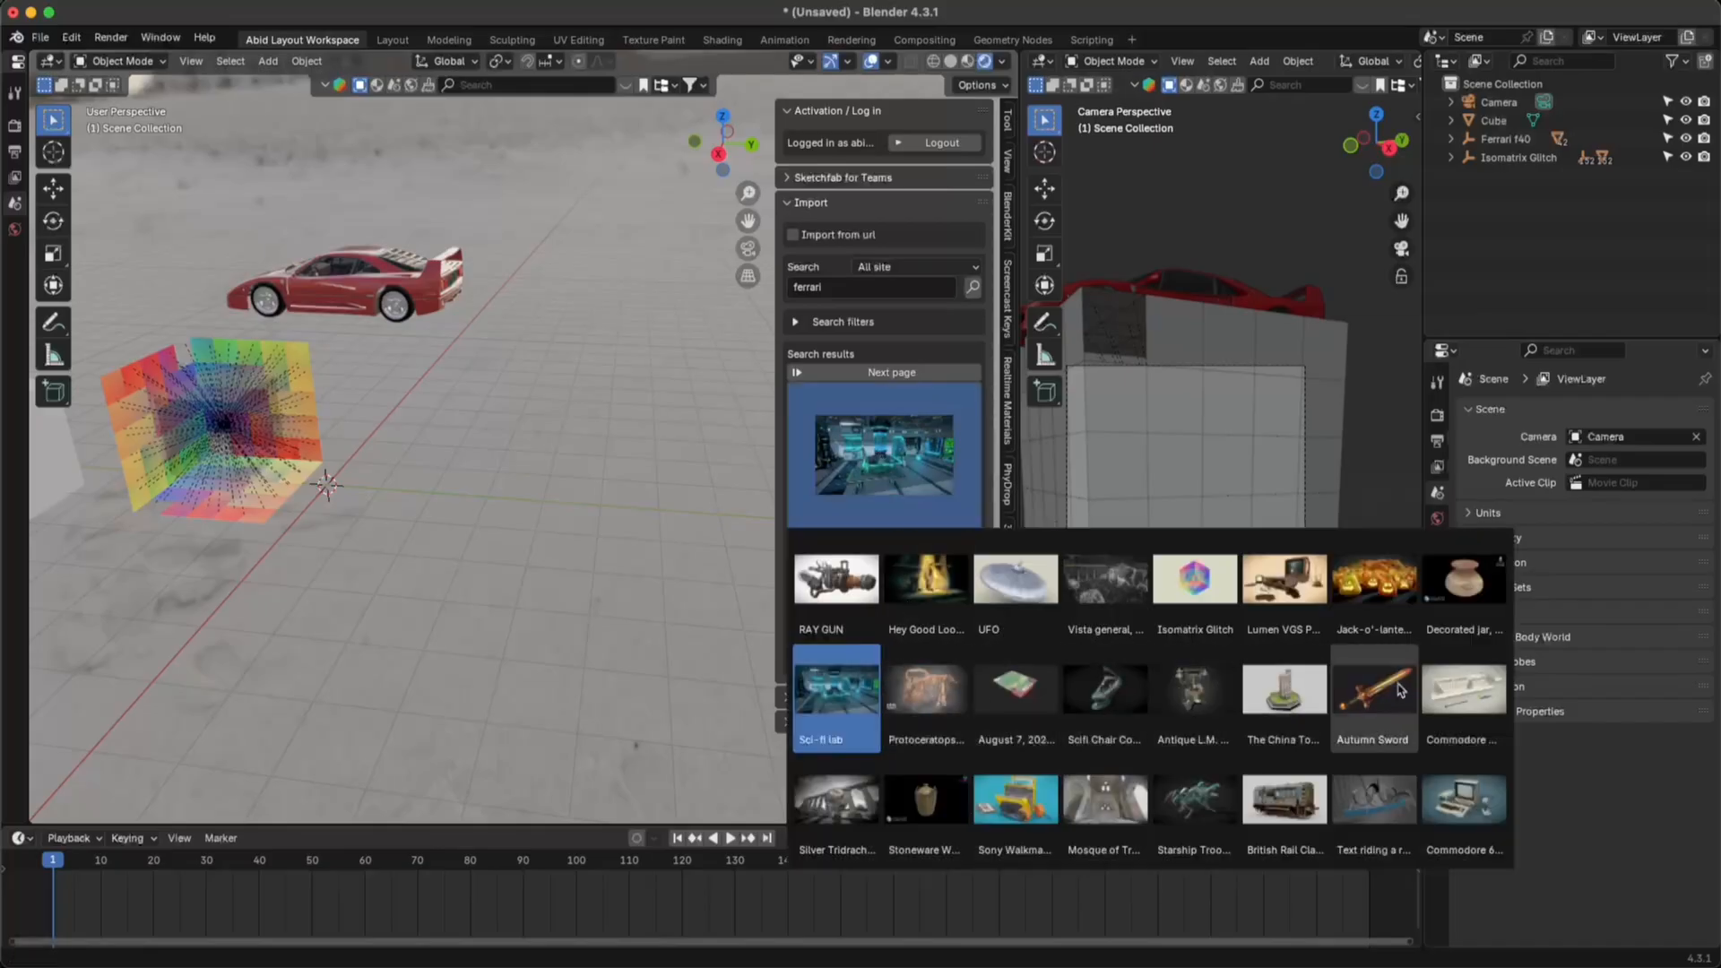
{"action": "left_click", "coordinate": [1191, 588]}
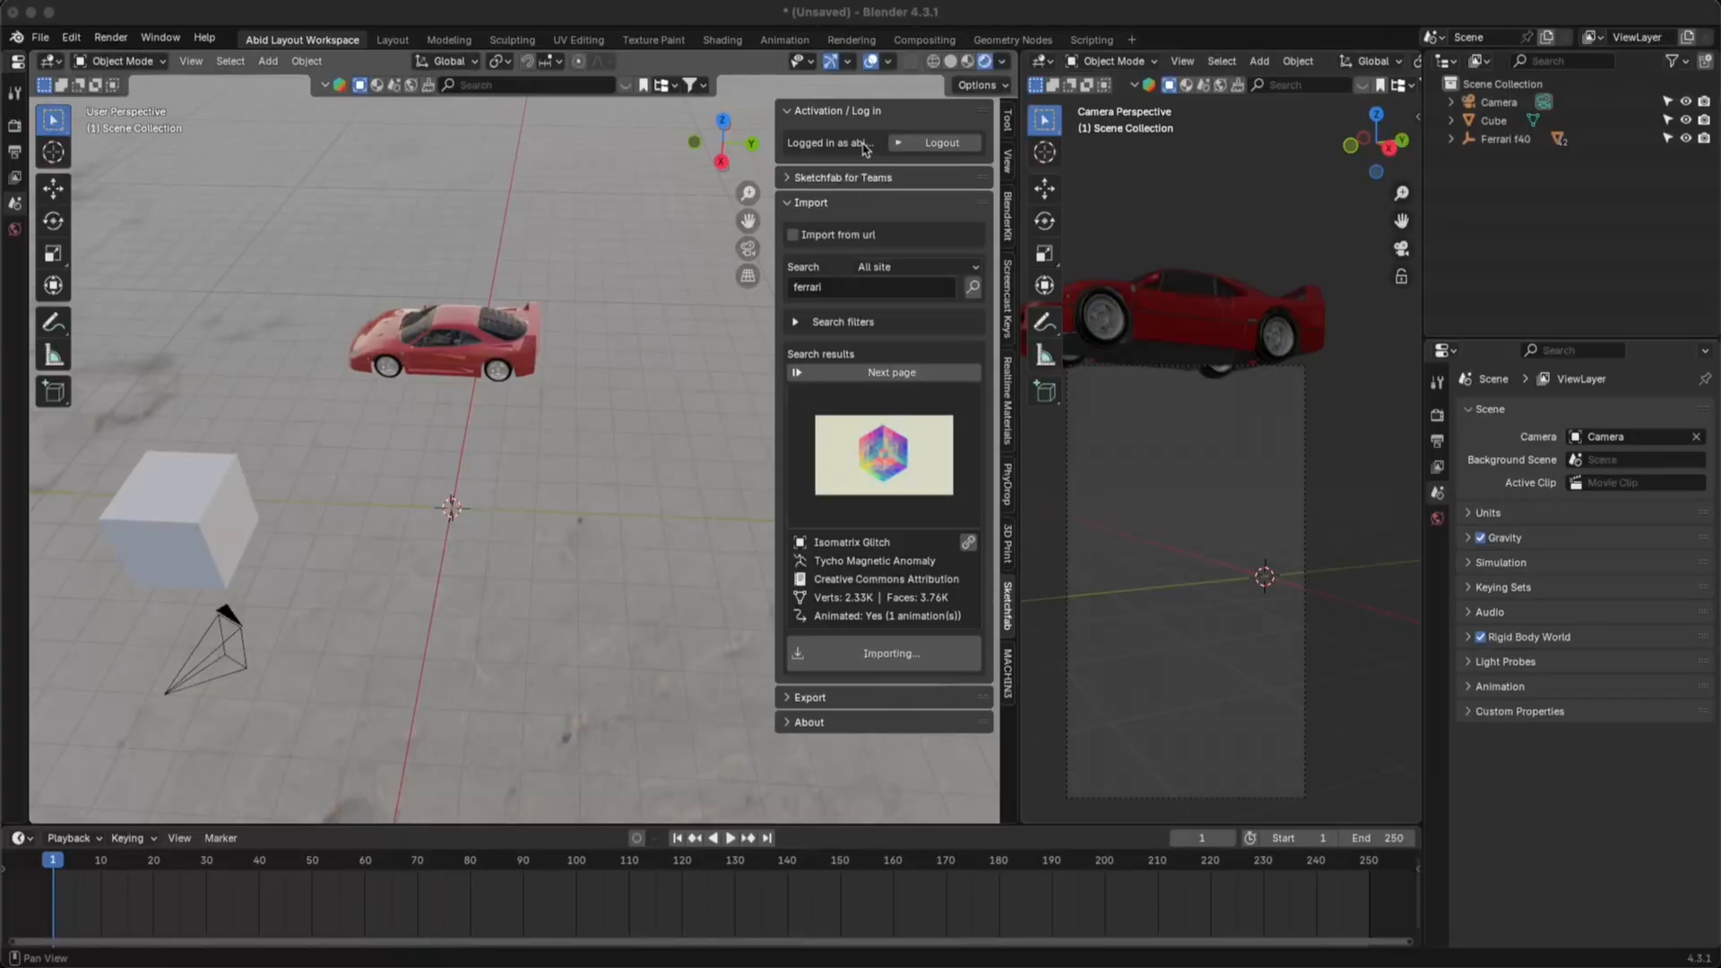
- Run the Sketchfab model search for "ferrari" and inspect the result preview
{"action": "left_click", "coordinate": [871, 463]}
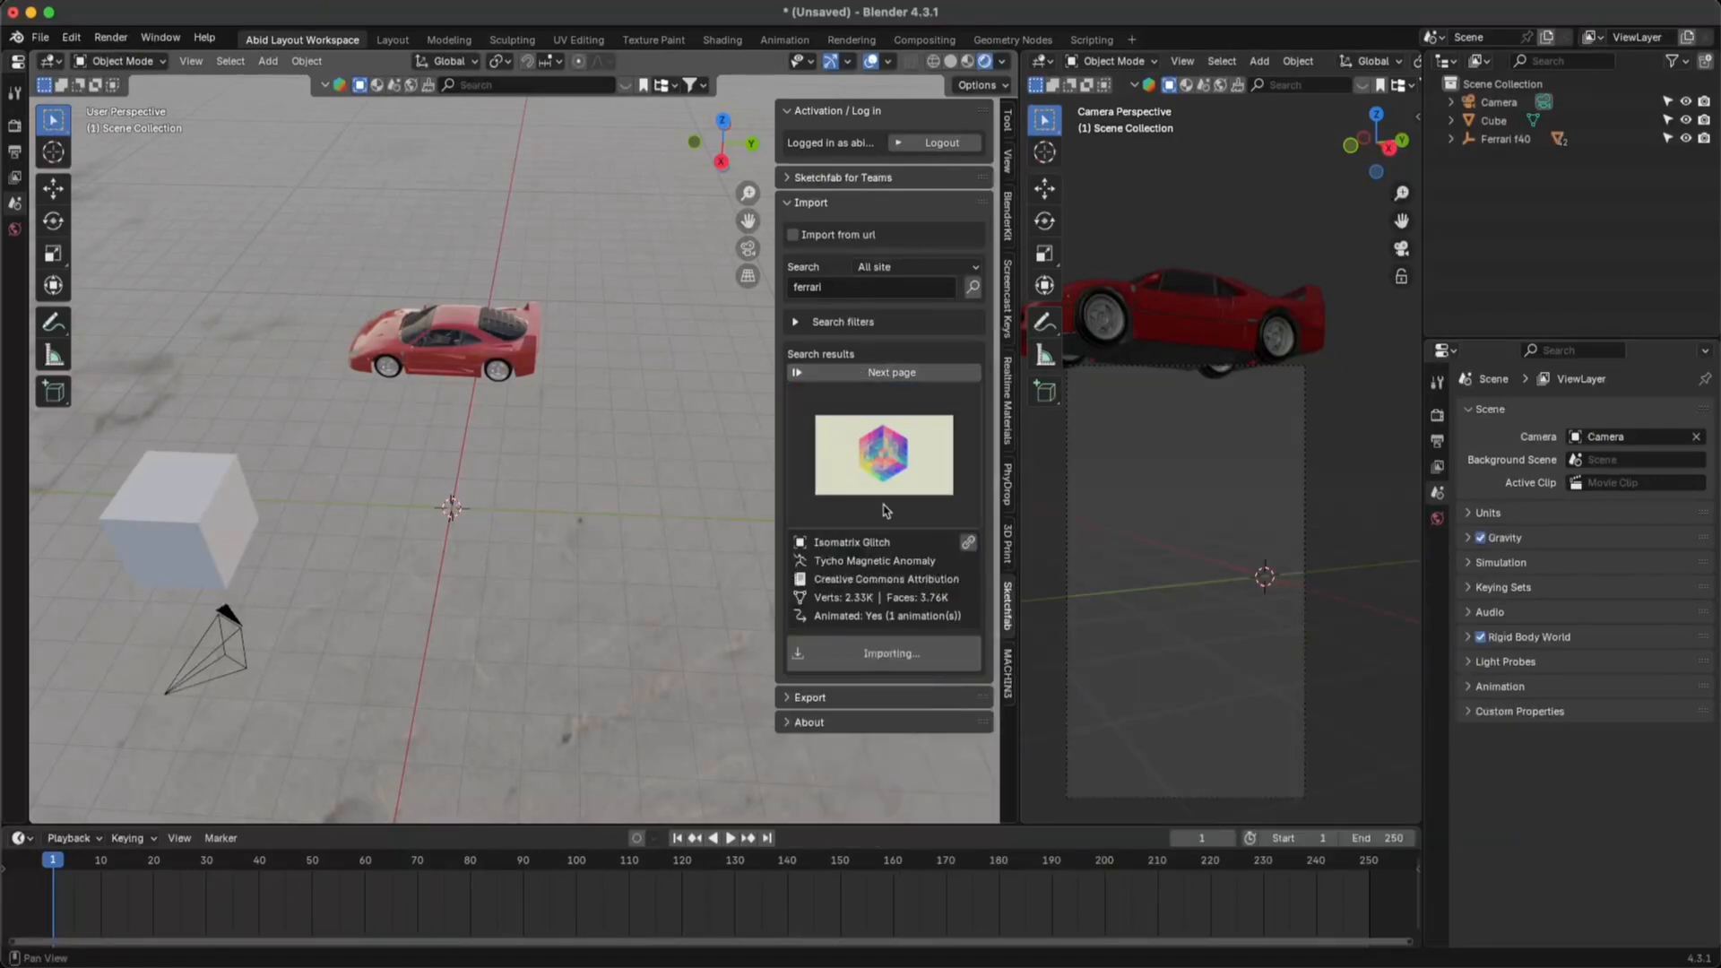
{"action": "left_click", "coordinate": [840, 286]}
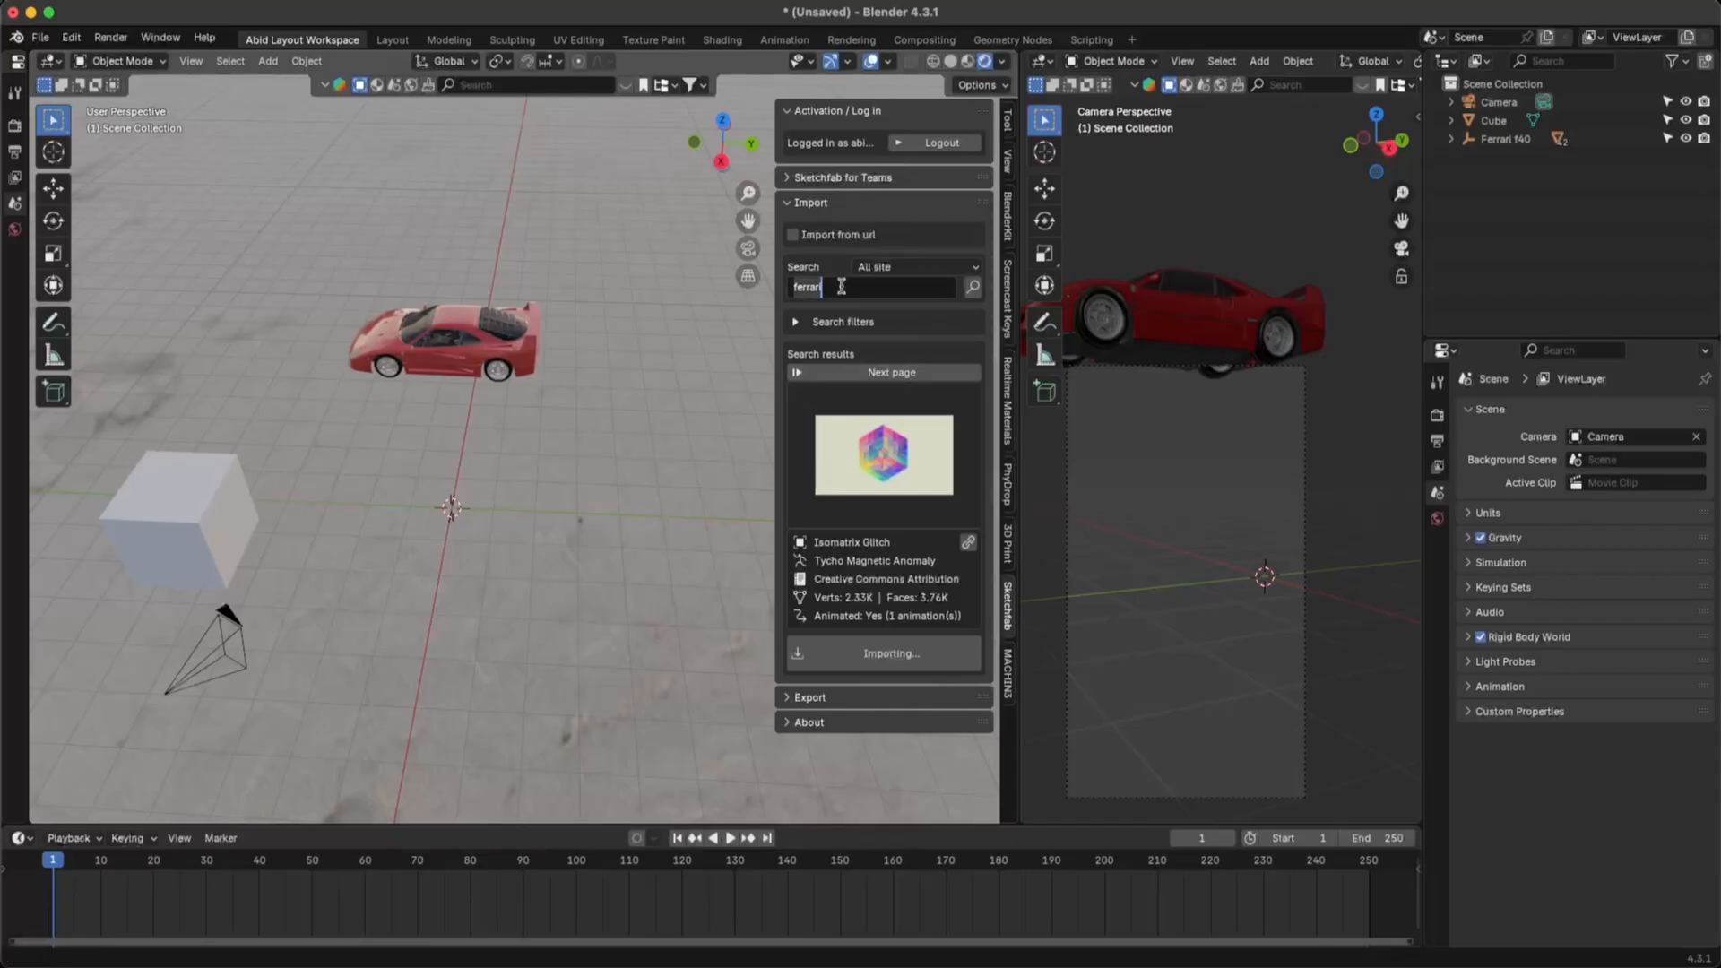
{"action": "left_click", "coordinate": [843, 286]}
{"action": "left_click_drag", "start_coordinate": [884, 288], "coordinate": [796, 289]}
{"action": "key", "text": "Return"}
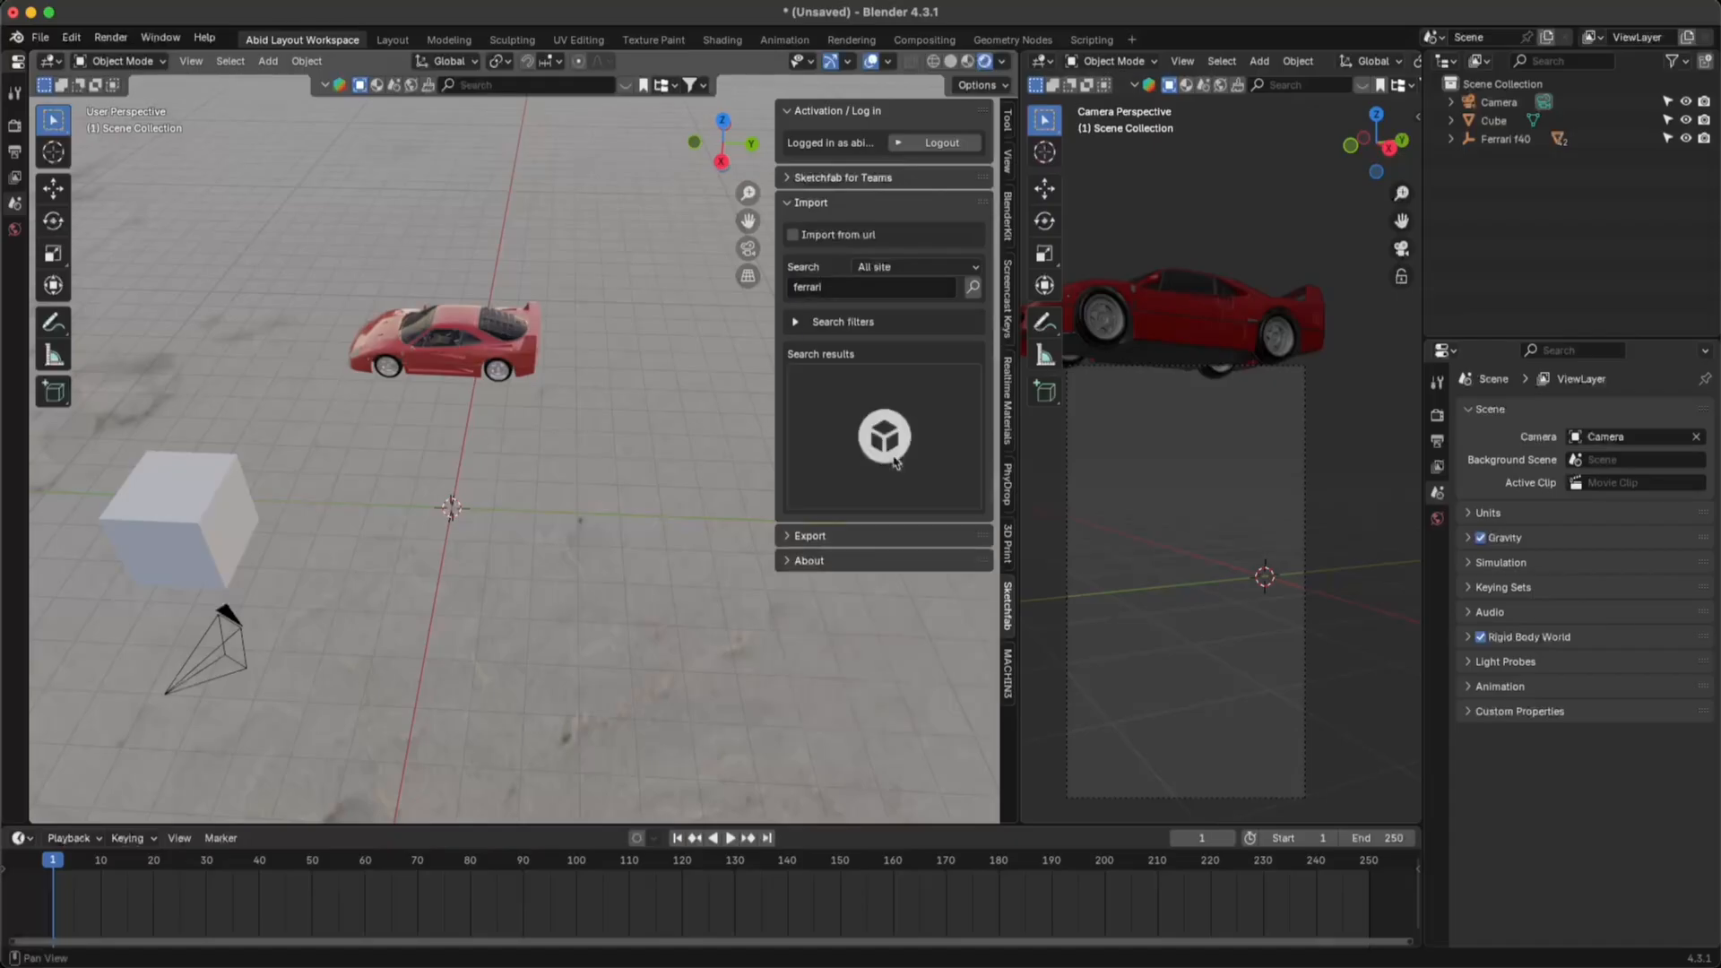
{"action": "left_click", "coordinate": [860, 458]}
{"action": "left_click", "coordinate": [868, 447]}
- Clear the Sketchfab search text and rerun the search without a query
{"action": "left_click", "coordinate": [853, 285]}
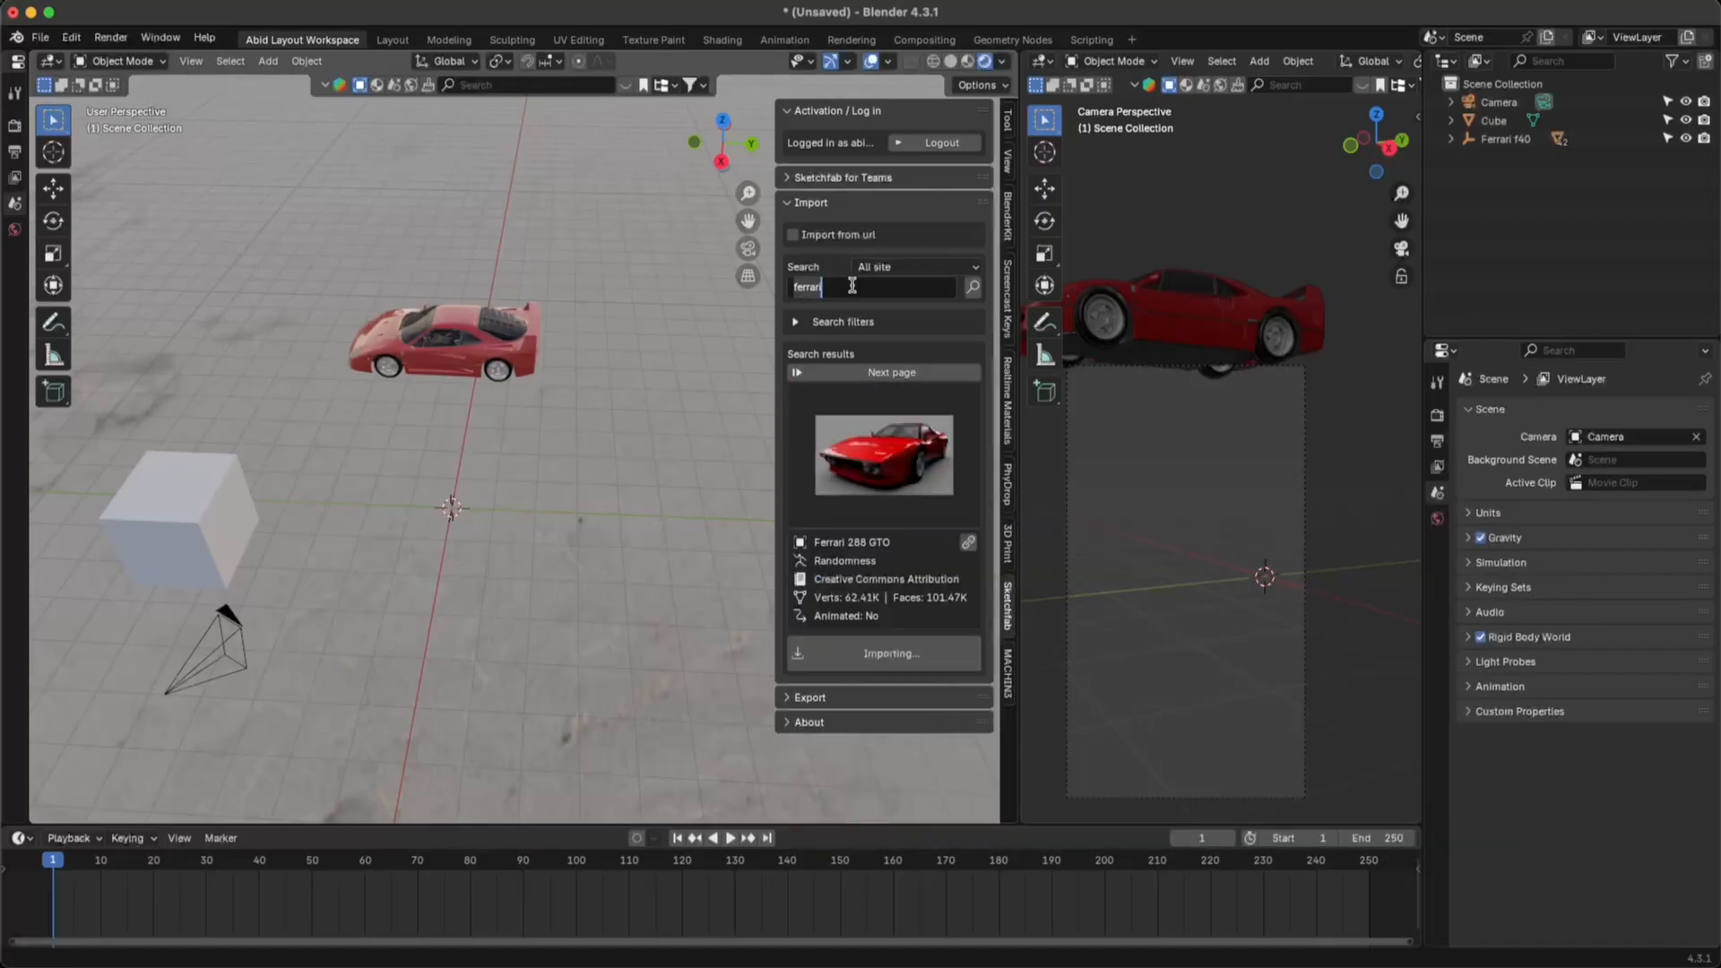
{"action": "key", "text": "Return"}
{"action": "left_click", "coordinate": [853, 286]}
{"action": "key", "text": "BackSpace"}
{"action": "key", "text": "Return"}
{"action": "left_click", "coordinate": [880, 451]}
{"action": "left_click", "coordinate": [880, 451]}
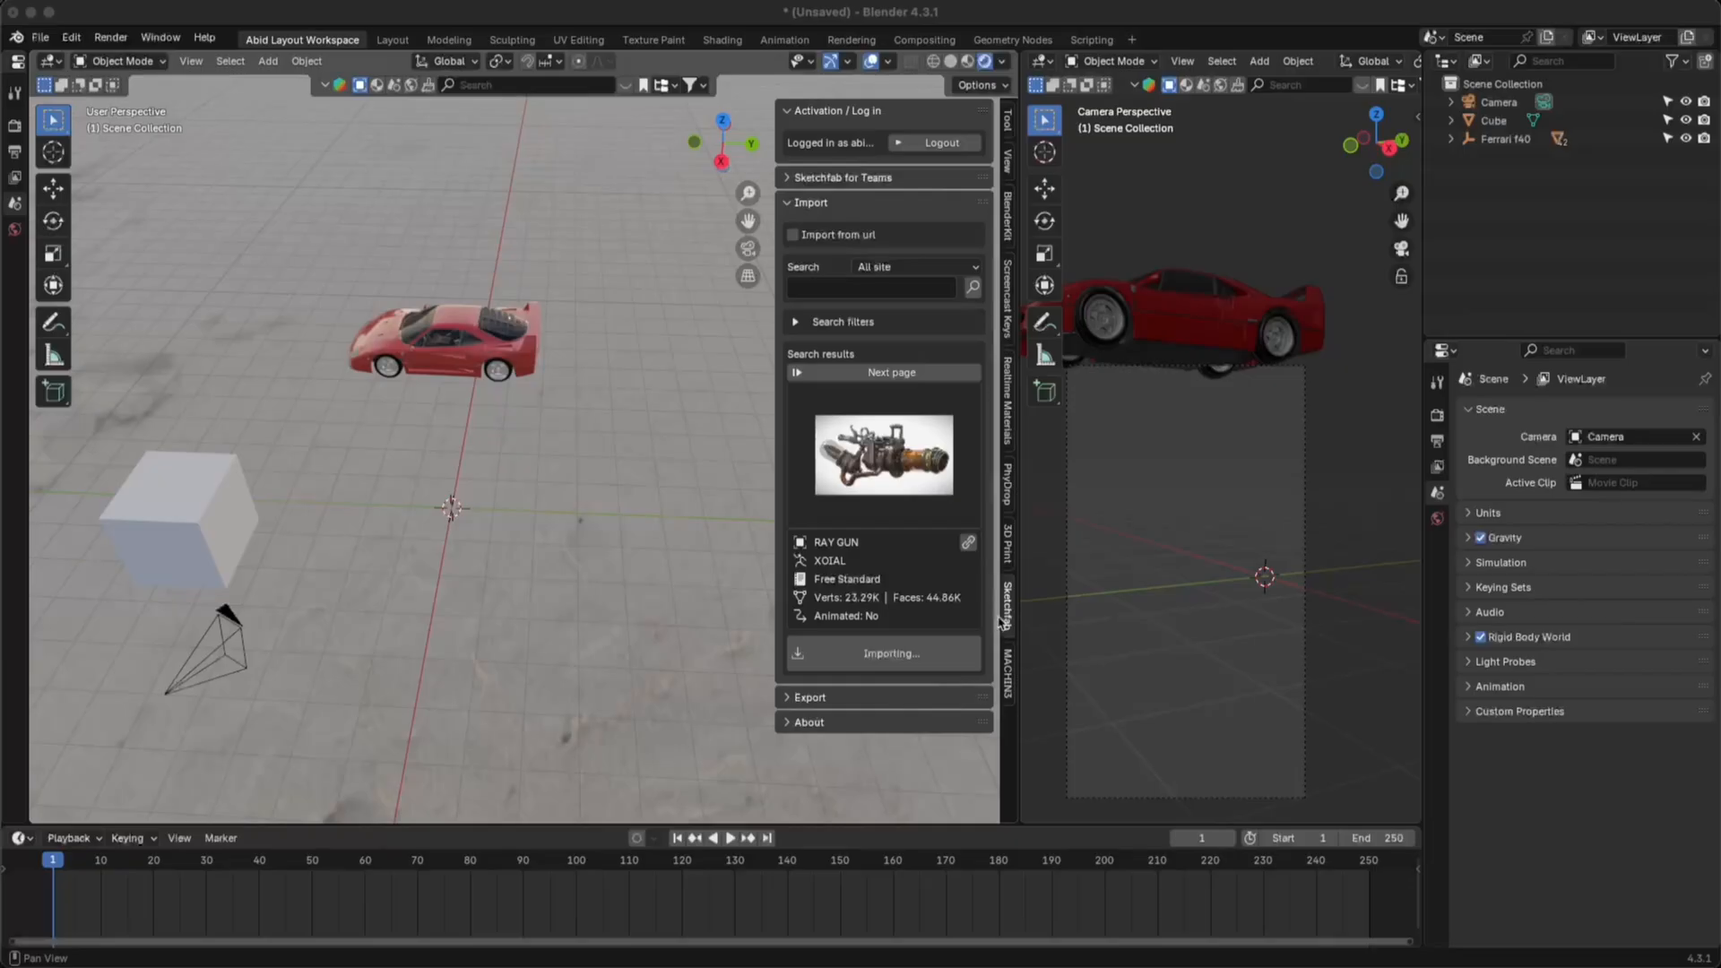
- Select the Isomatrix Glitch model from the Sketchfab results and try to import it into the scene
{"action": "left_click", "coordinate": [929, 16]}
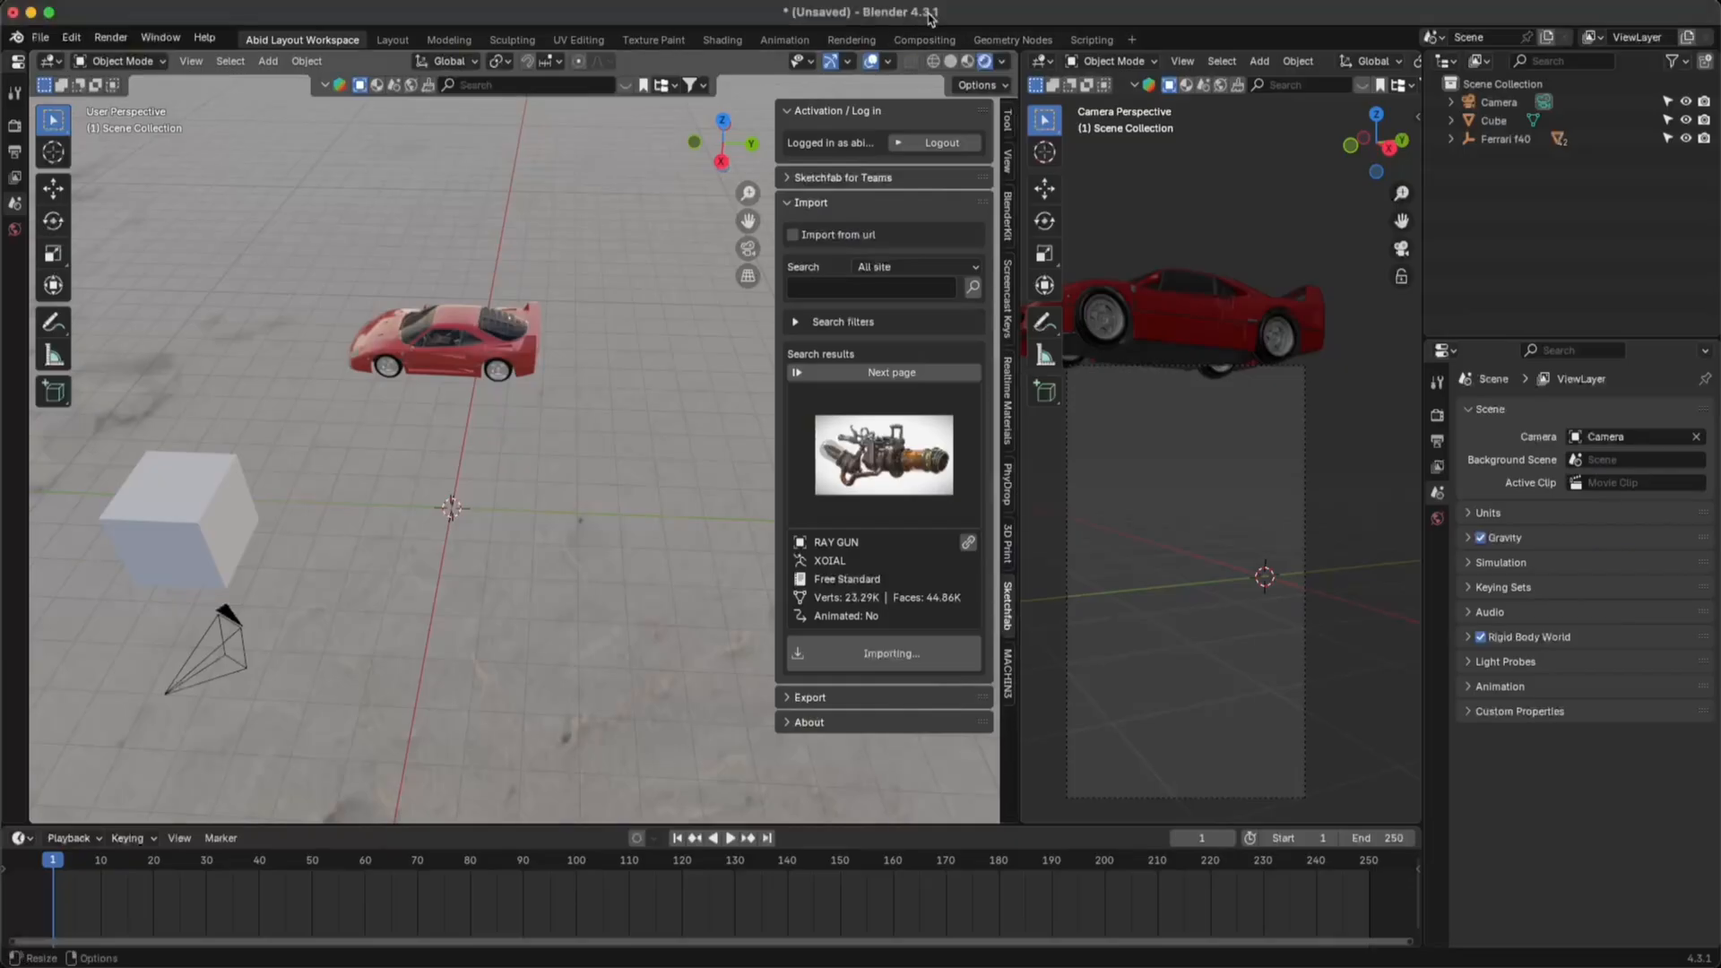
{"action": "left_click", "coordinate": [901, 475]}
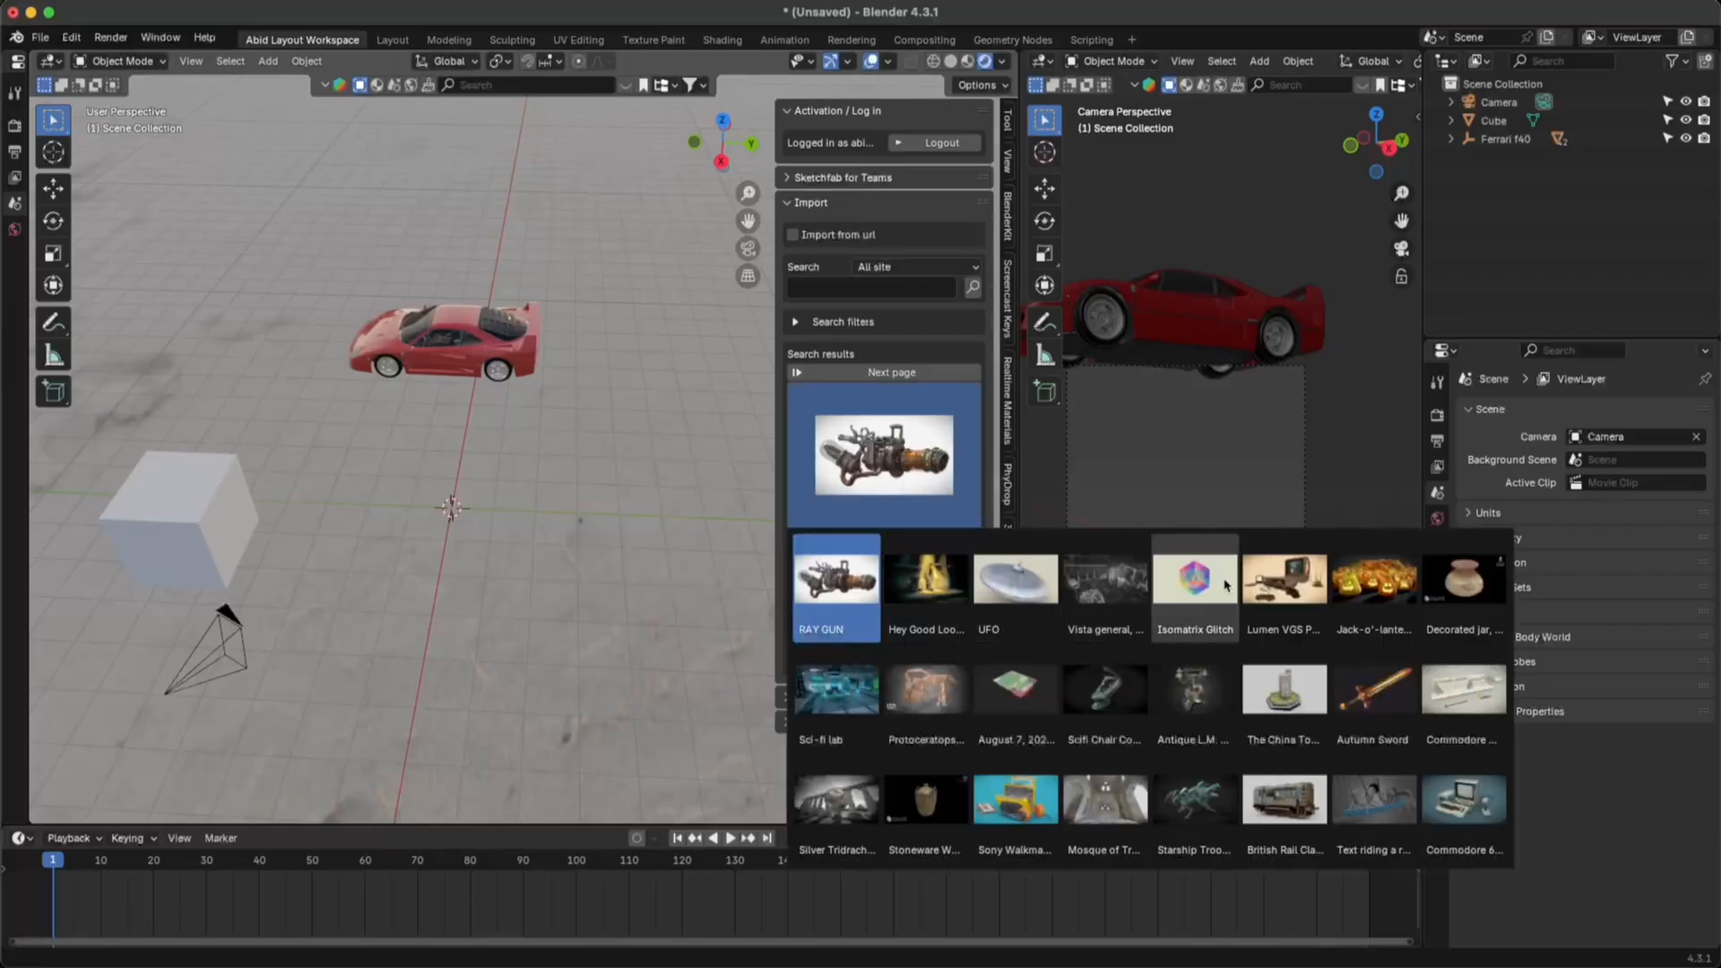
{"action": "left_click", "coordinate": [1198, 592]}
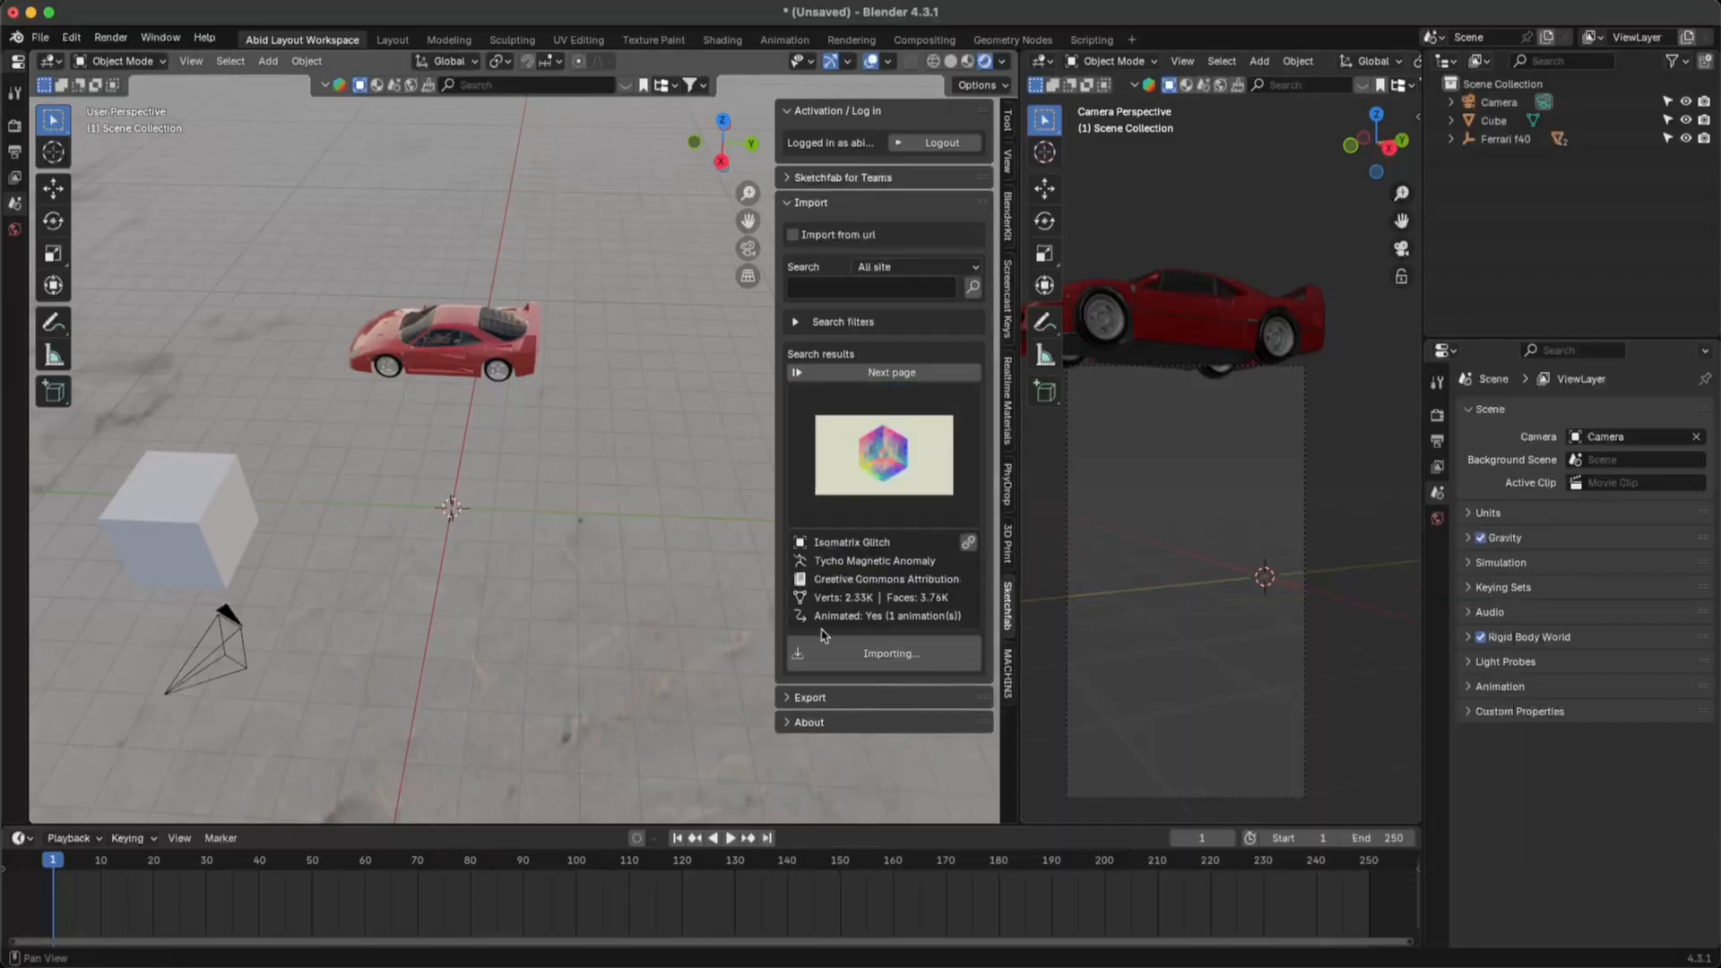
{"action": "left_click", "coordinate": [868, 651]}
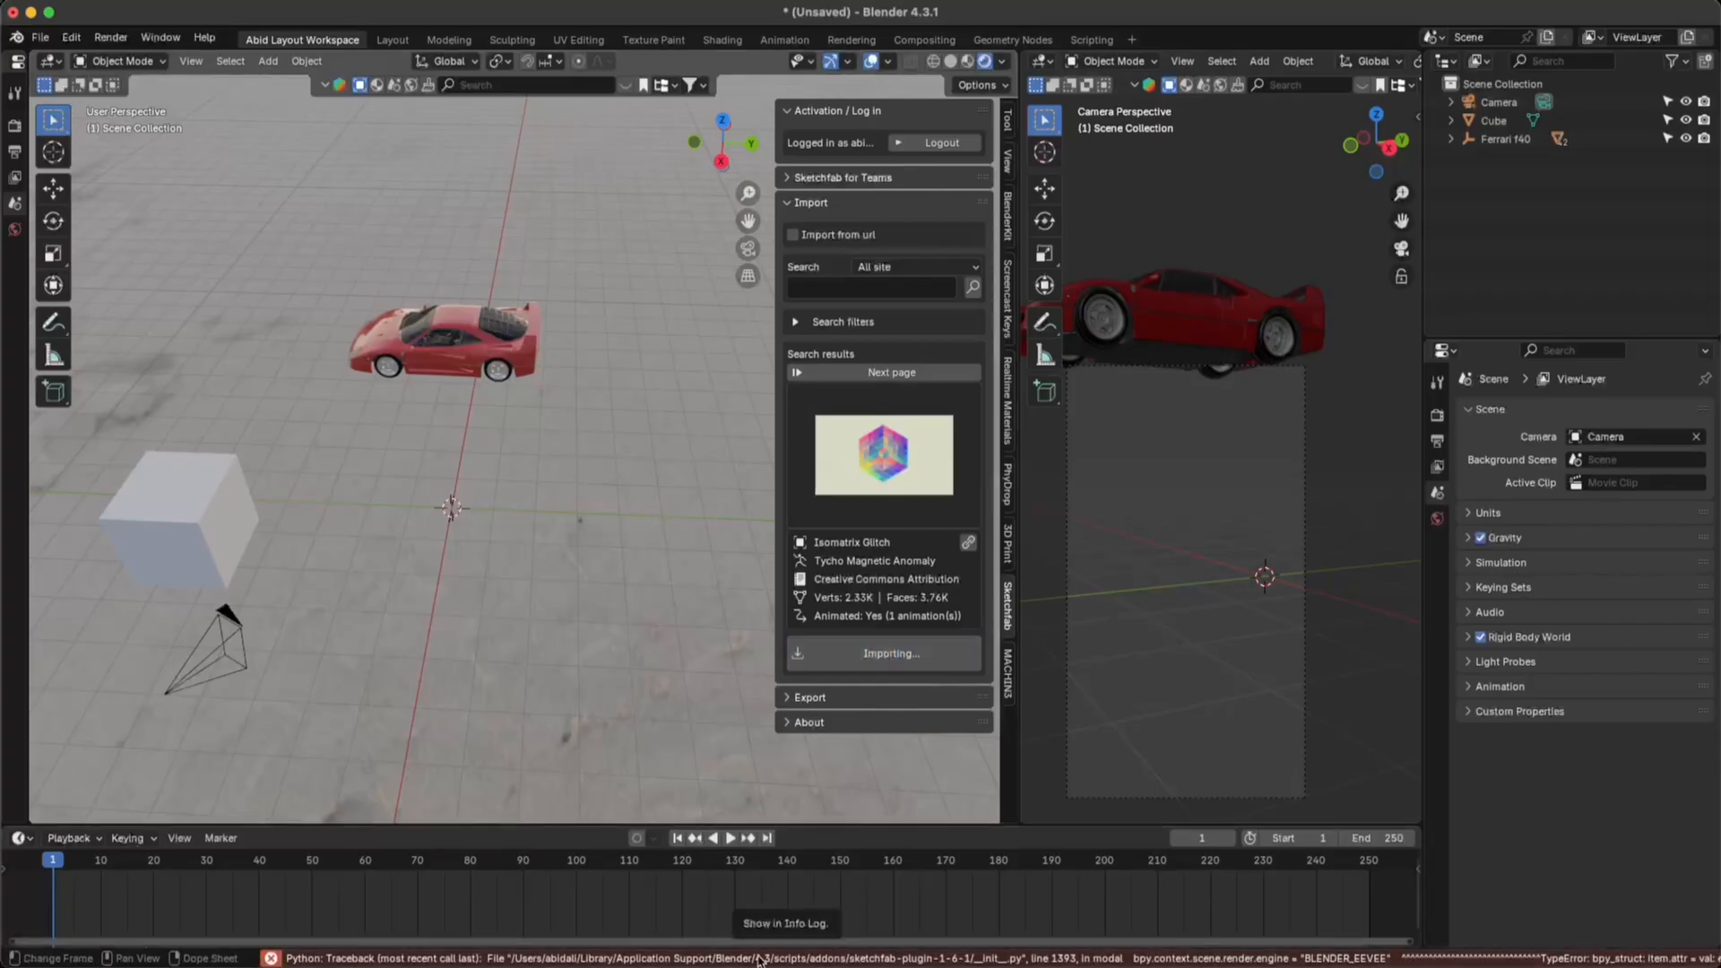
- Open the info log from the error message and select the latest Python traceback to read its file path and line
{"action": "left_click", "coordinate": [868, 959]}
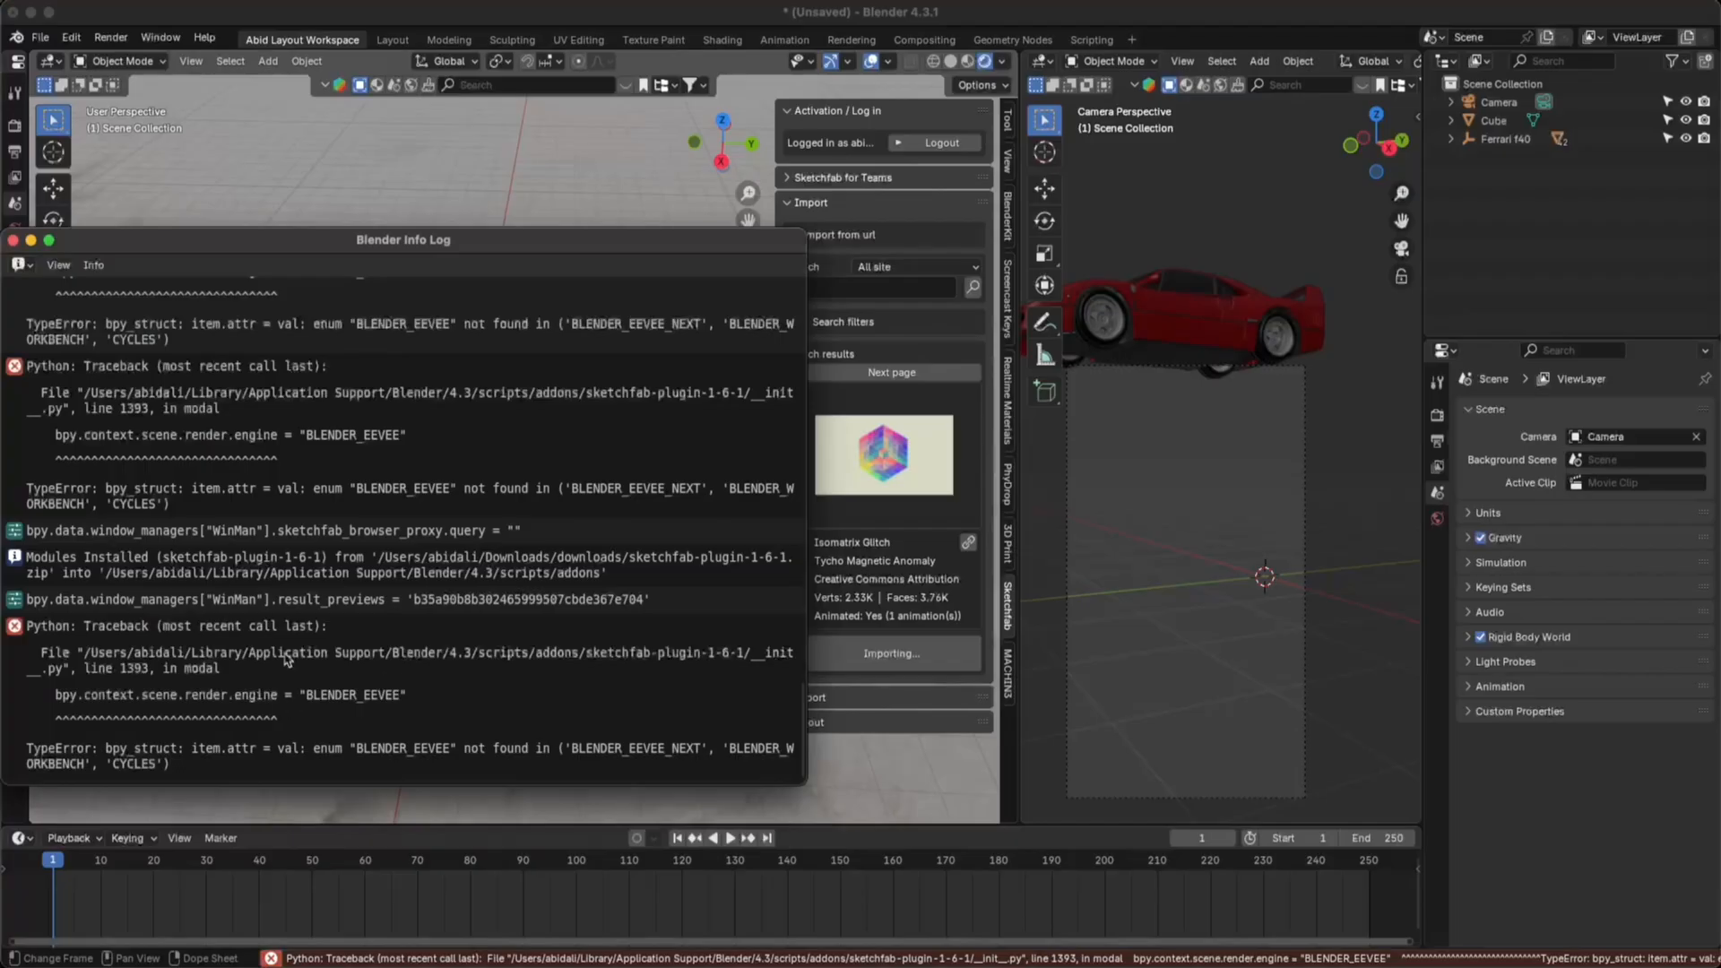
{"action": "left_click", "coordinate": [167, 648]}
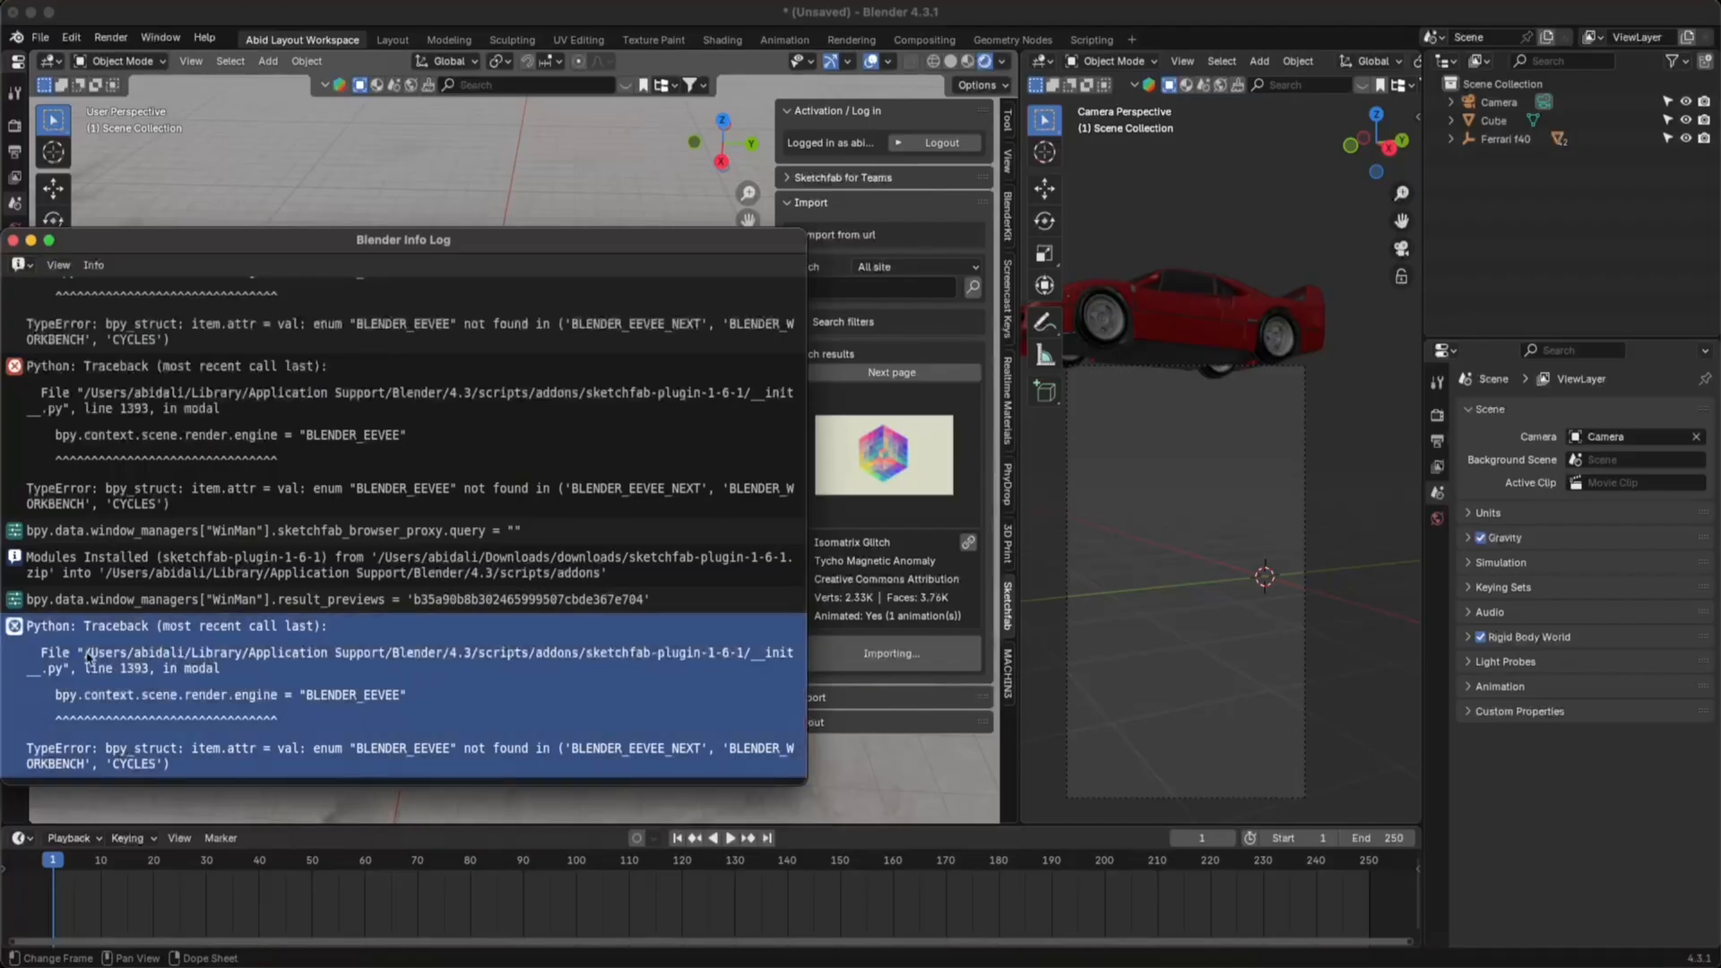
{"action": "left_click_drag", "start_coordinate": [88, 658], "coordinate": [741, 658]}
- Switch to Visual Studio Code and examine the ImportModalOperator class in the Sketchfab plugin's __init__.py
{"action": "key", "text": "super+Tab"}
{"action": "left_click", "coordinate": [861, 450]}
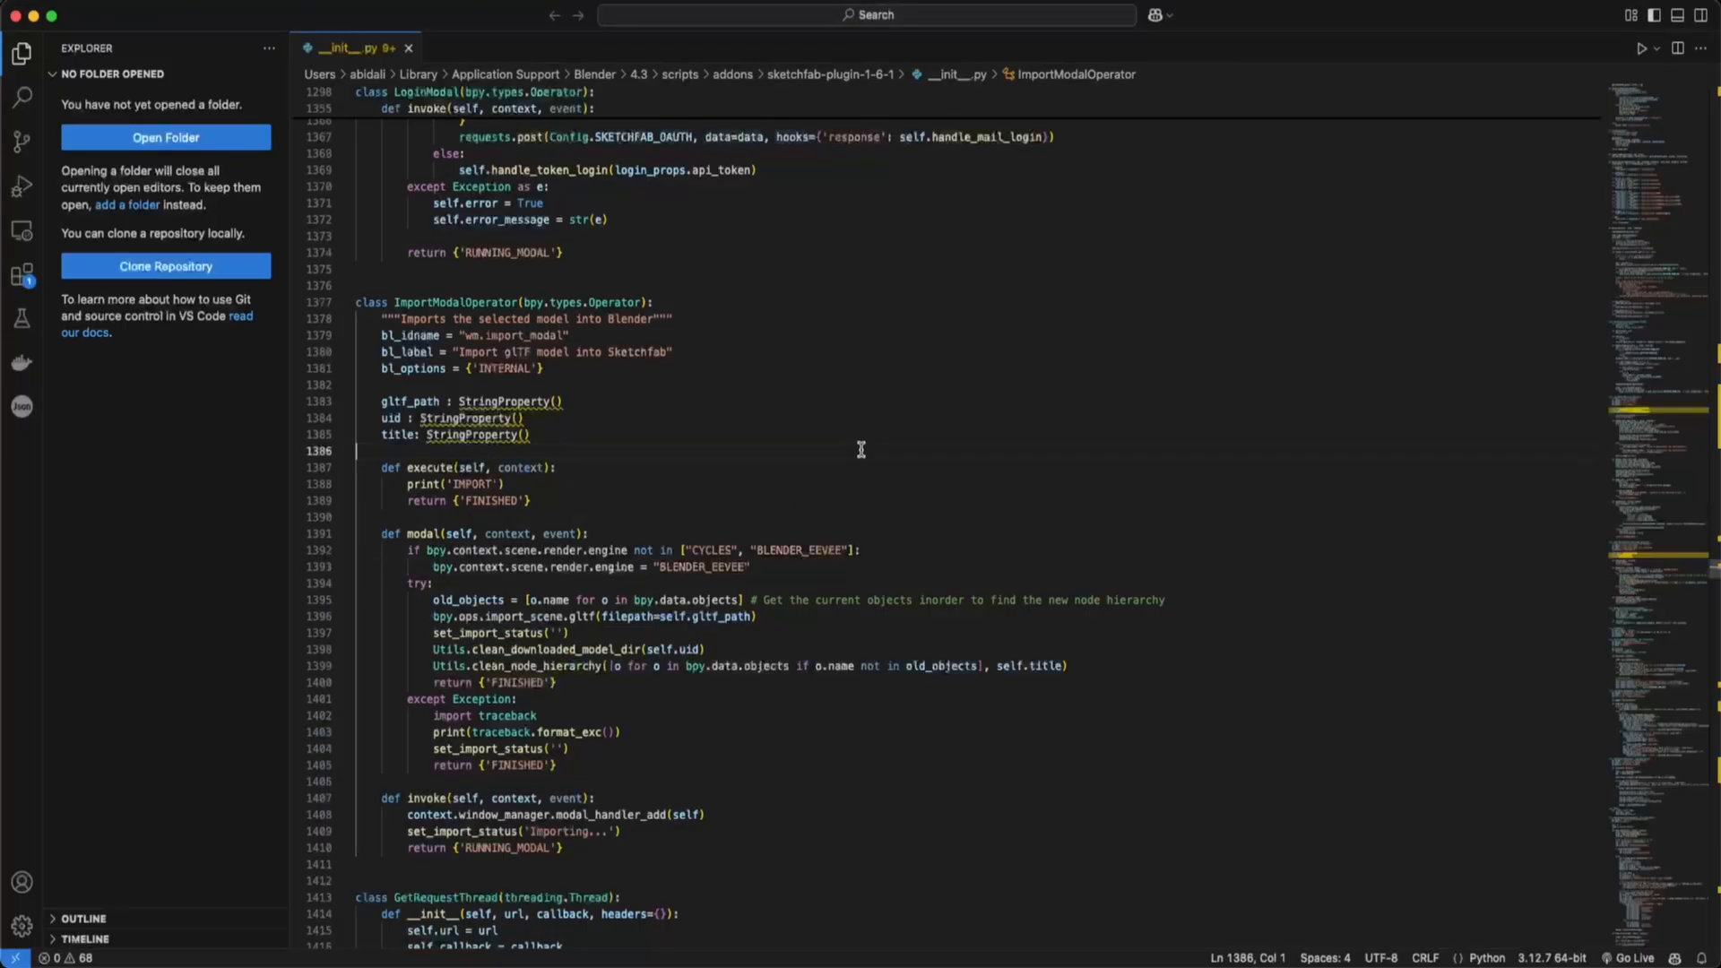
{"action": "scroll", "coordinate": [790, 493], "scroll_direction": "down", "scroll_amount": 5}
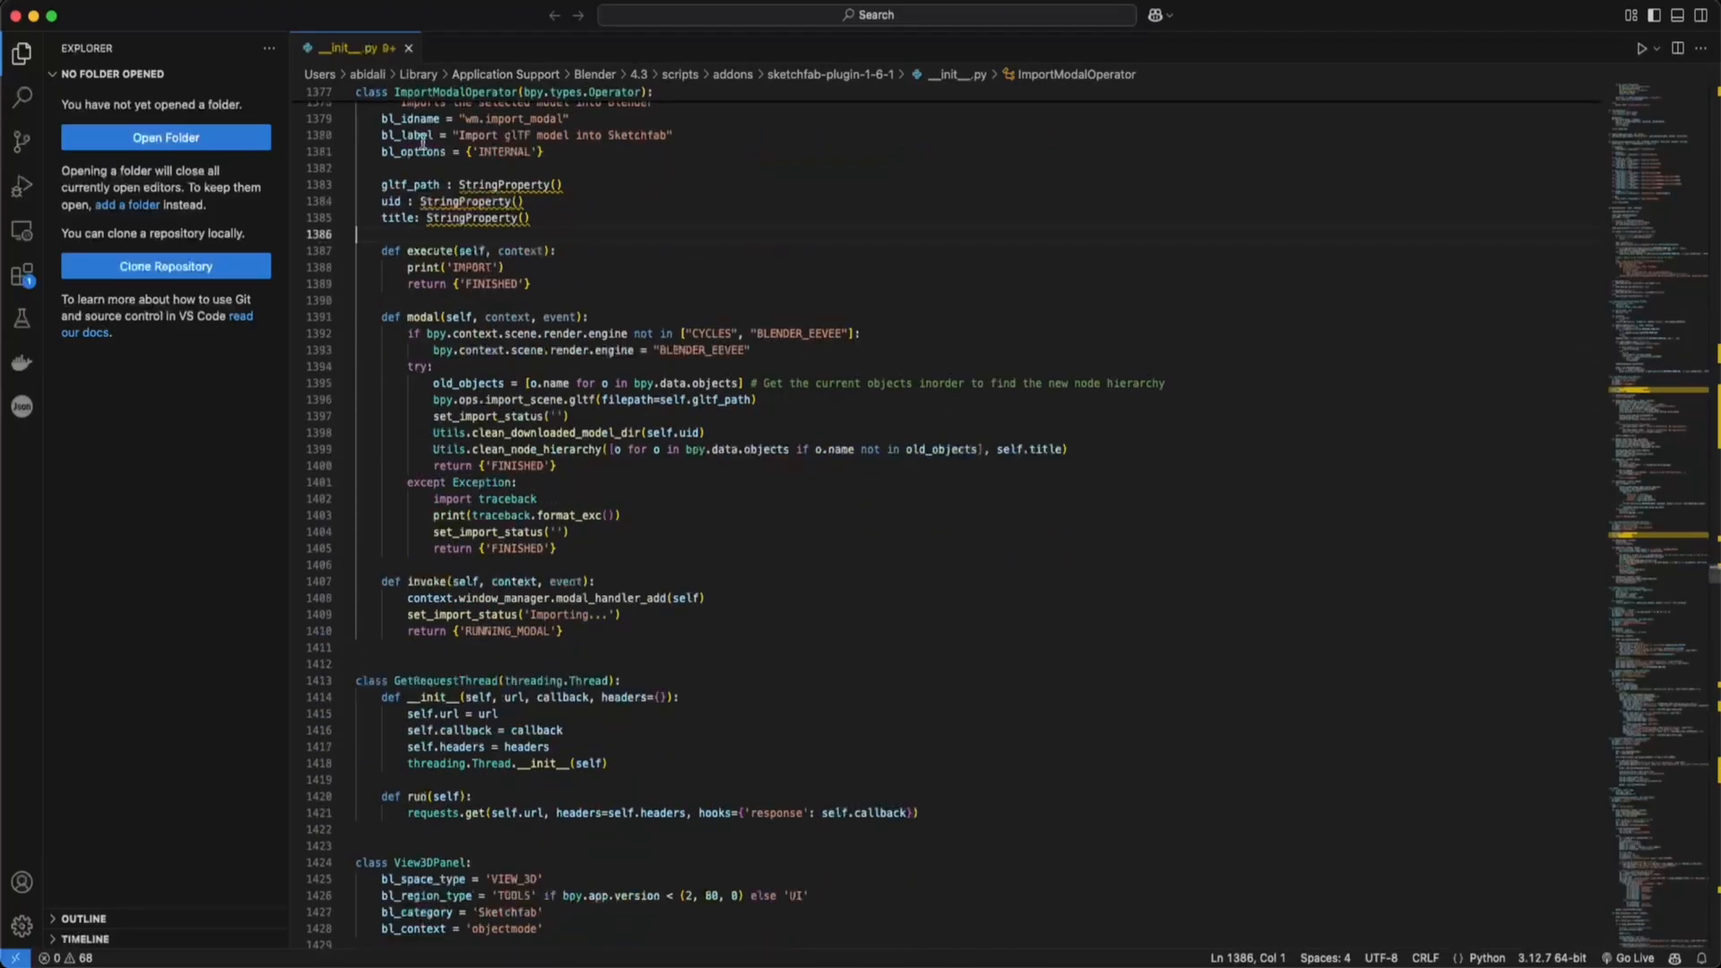
- Switch back to Blender, reposition the info log window to reread the traceback and close it
{"action": "key", "text": "super+Tab"}
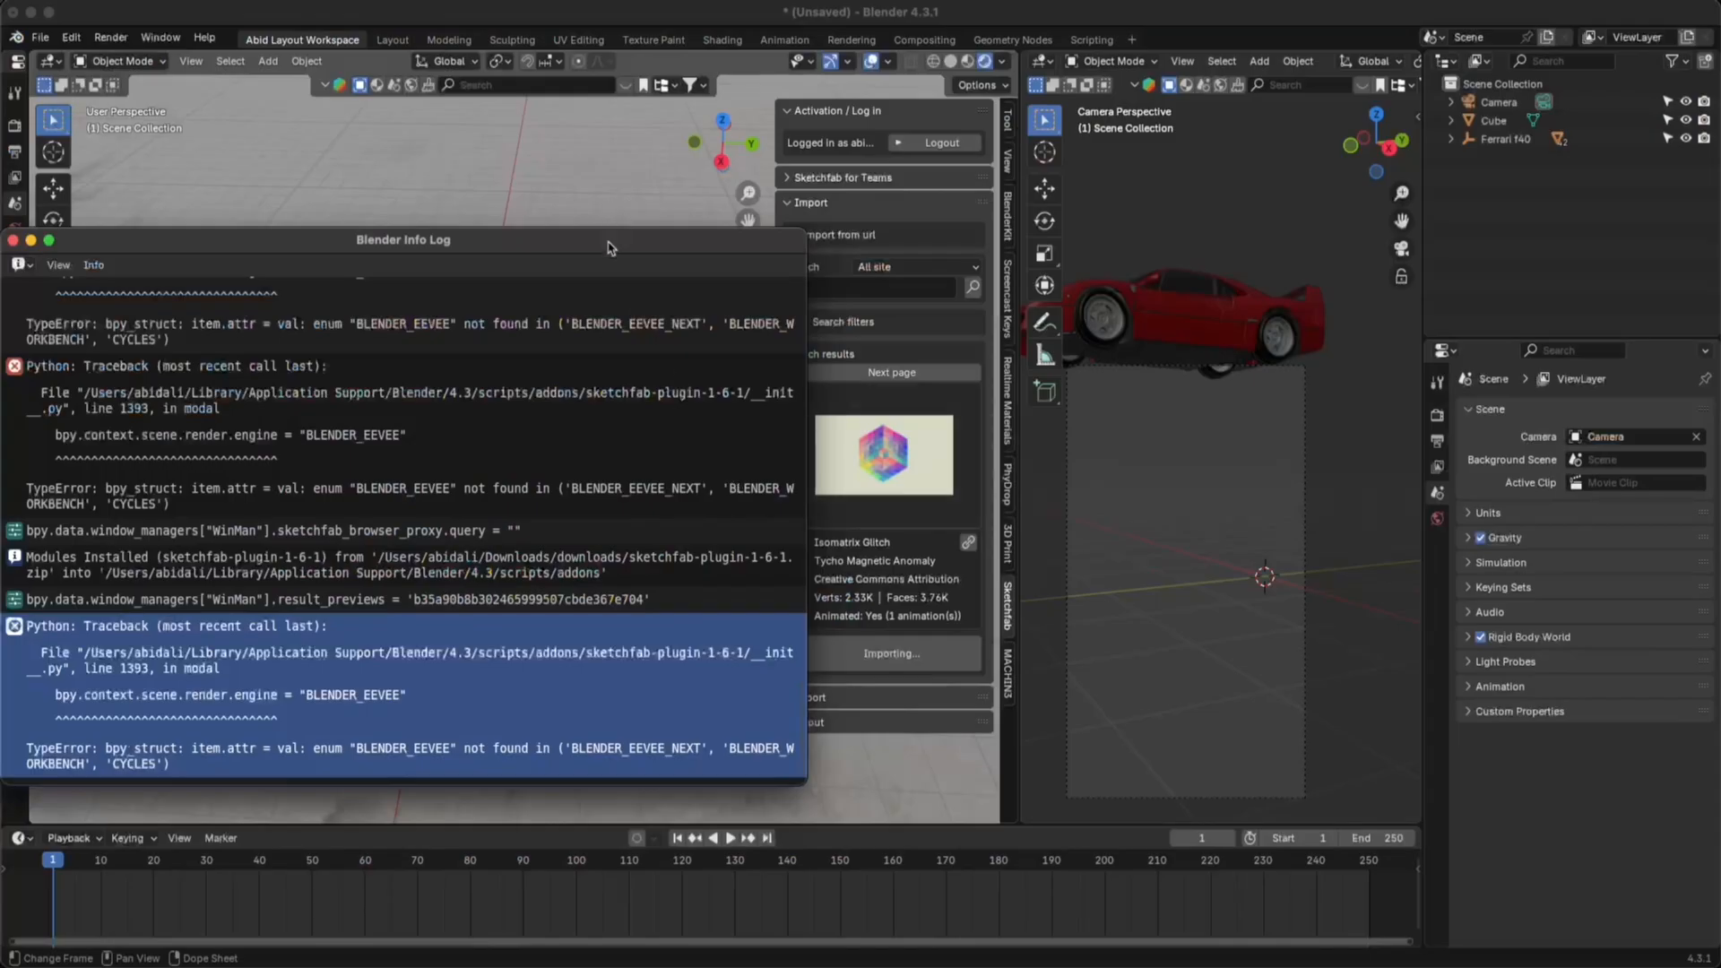
{"action": "left_click_drag", "start_coordinate": [608, 248], "coordinate": [757, 254]}
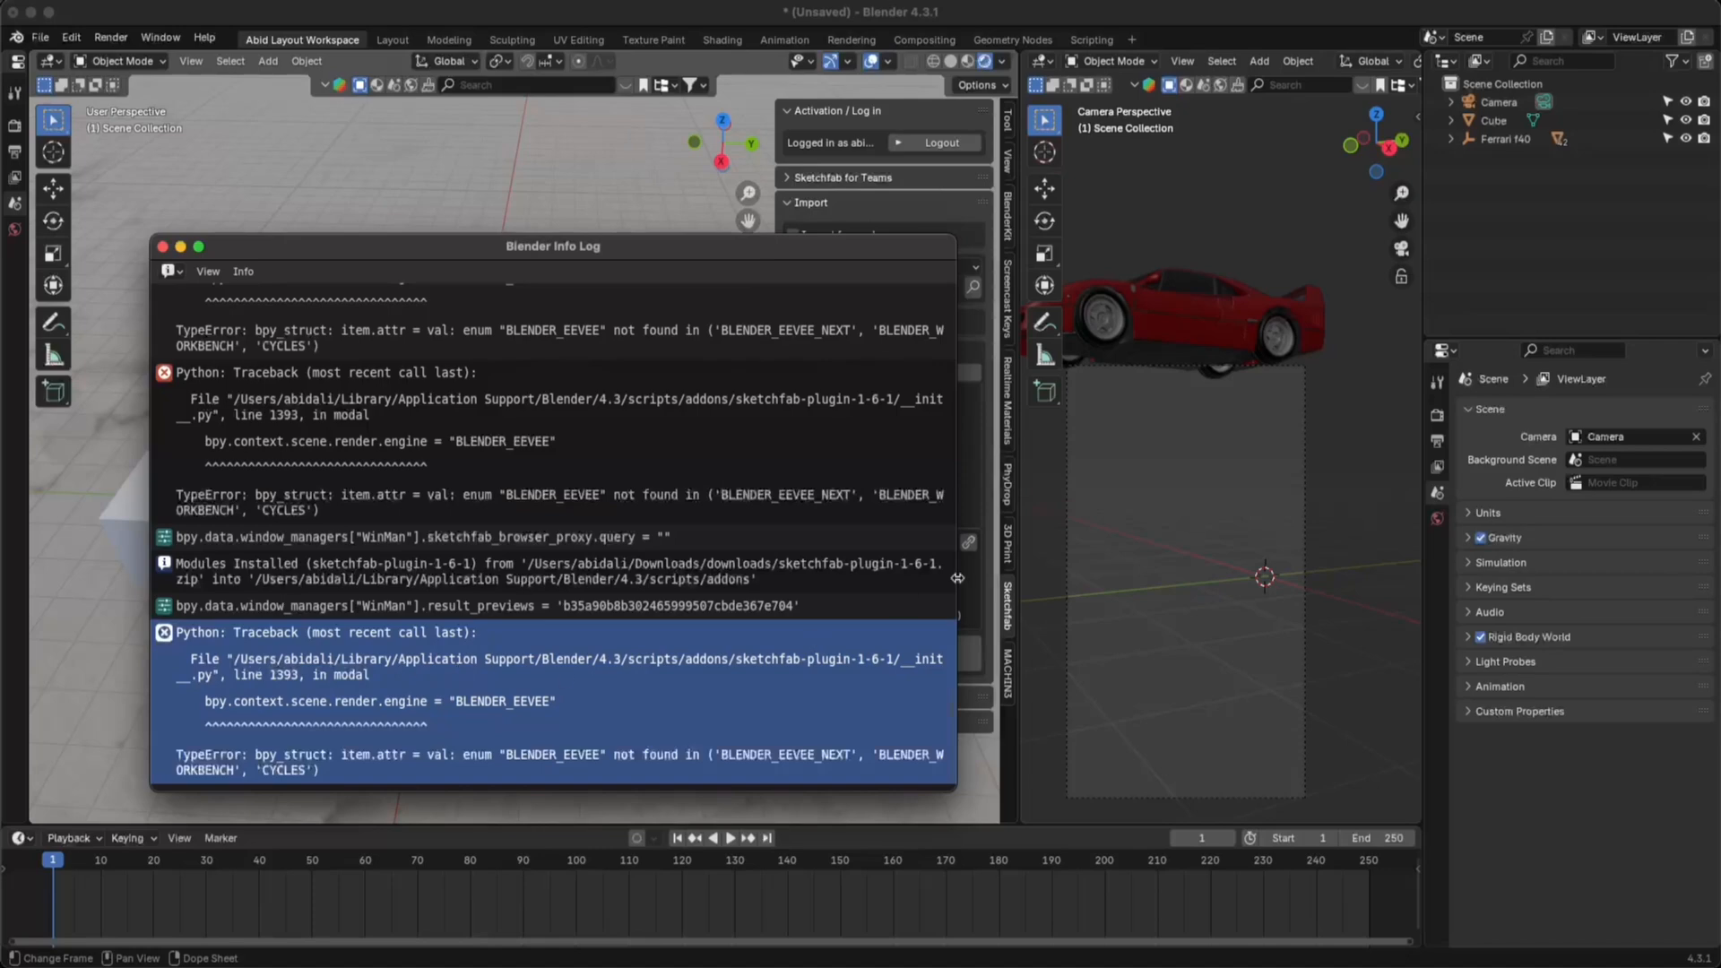
{"action": "left_click", "coordinate": [163, 247]}
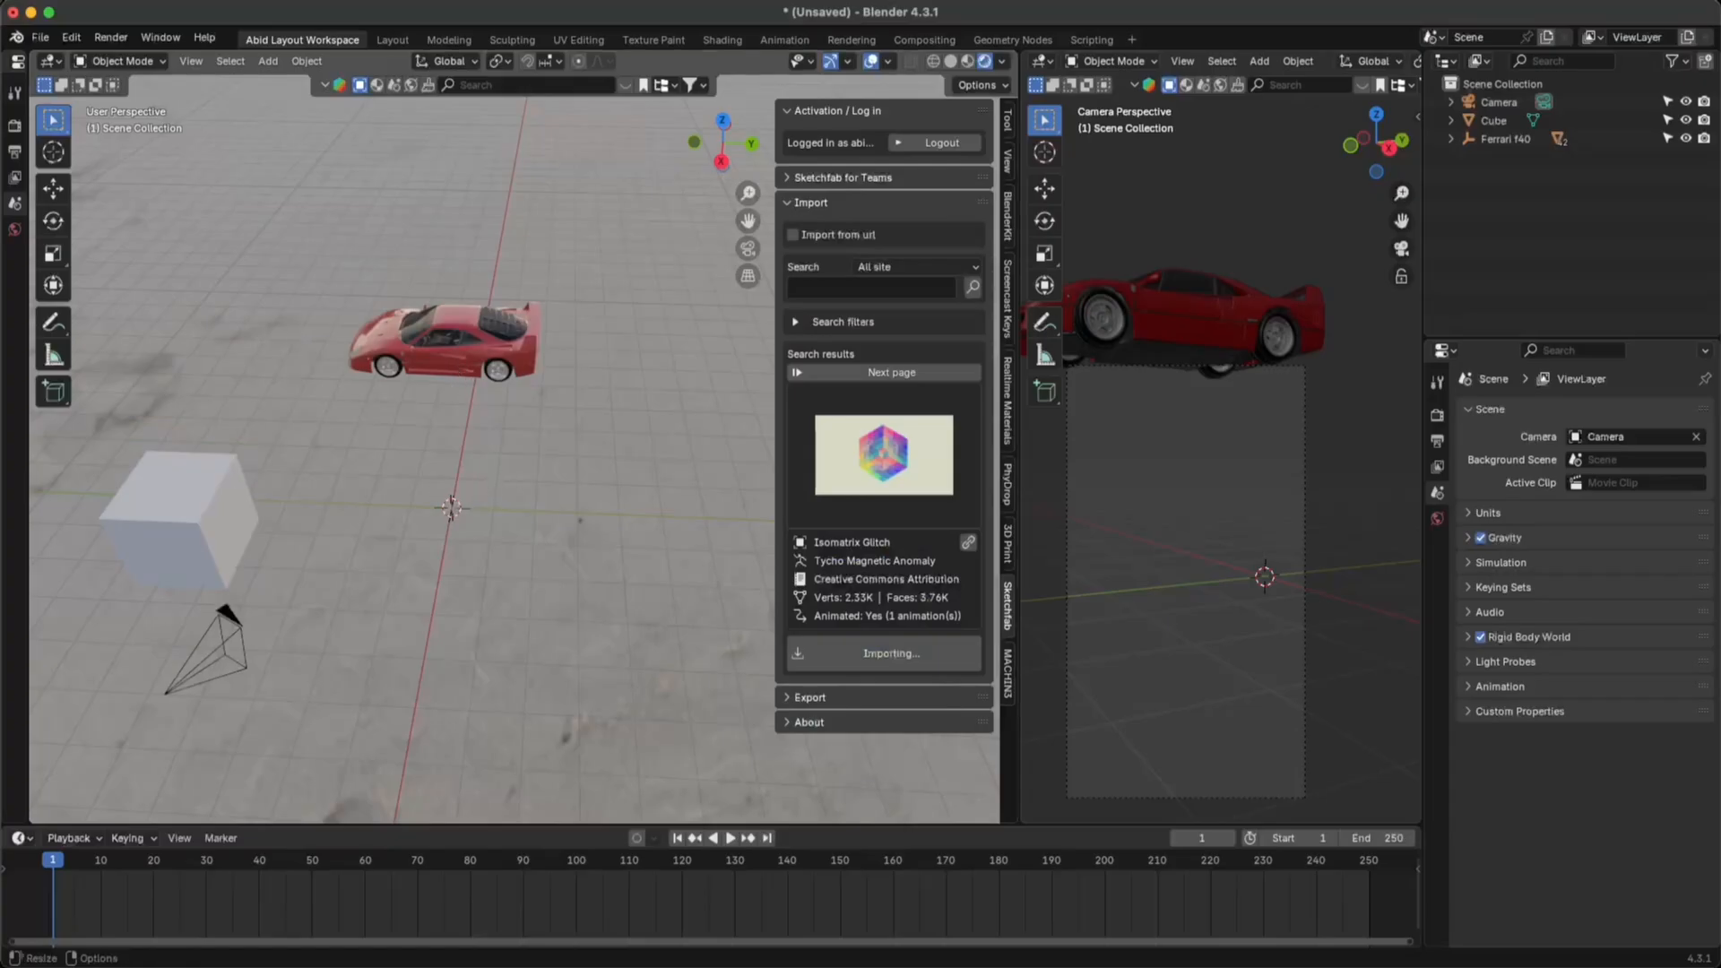
- Switch to Visual Studio Code and locate BLENDER_EEVEE in lines 1392 and 1393 of __init__.py, selecting the occurrence in line 1393
{"action": "key", "text": "super+Tab"}
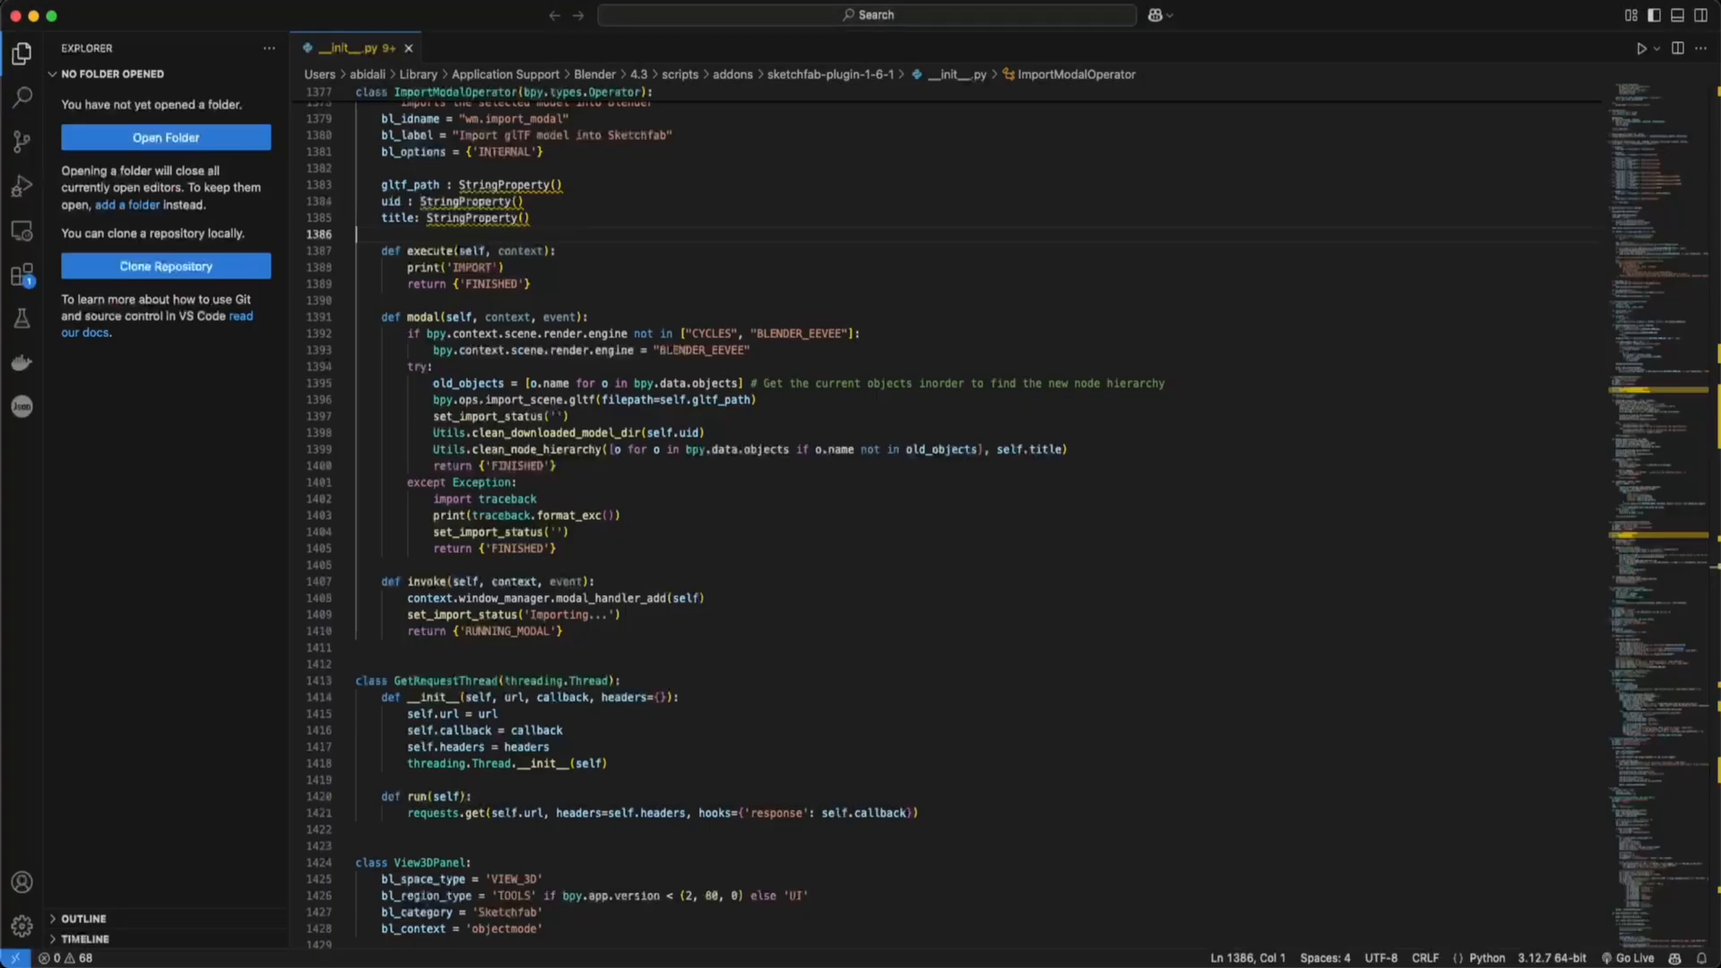
{"action": "left_click", "coordinate": [917, 508]}
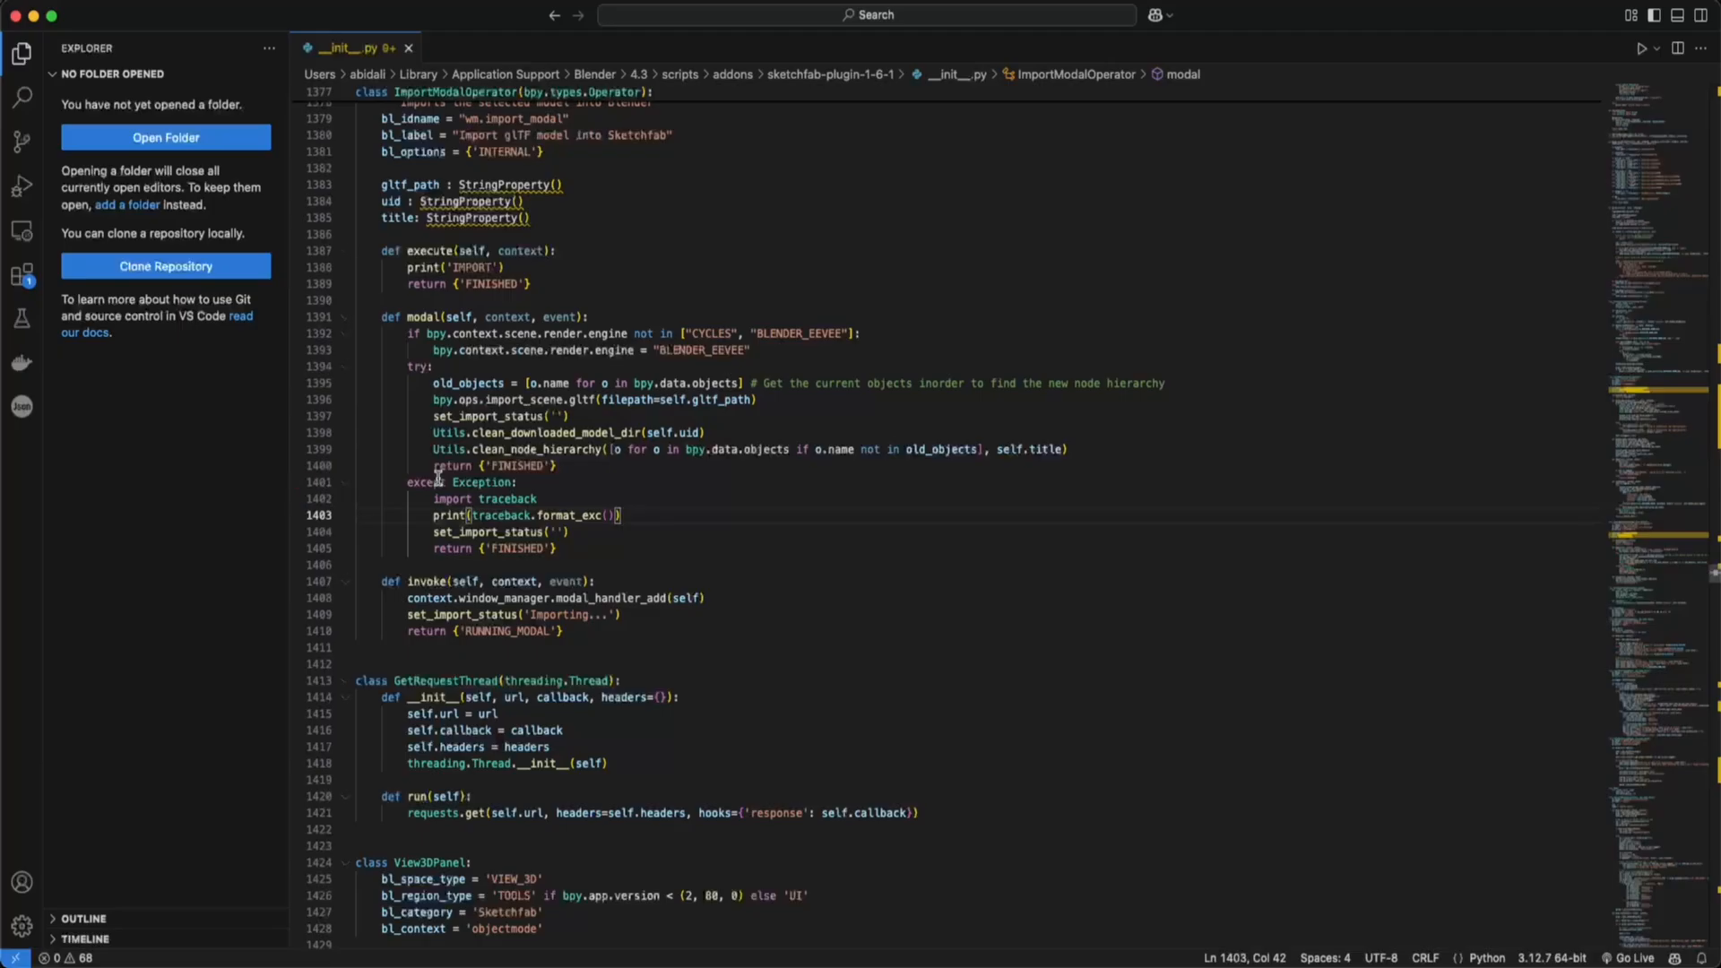
{"action": "key", "text": "super+Tab"}
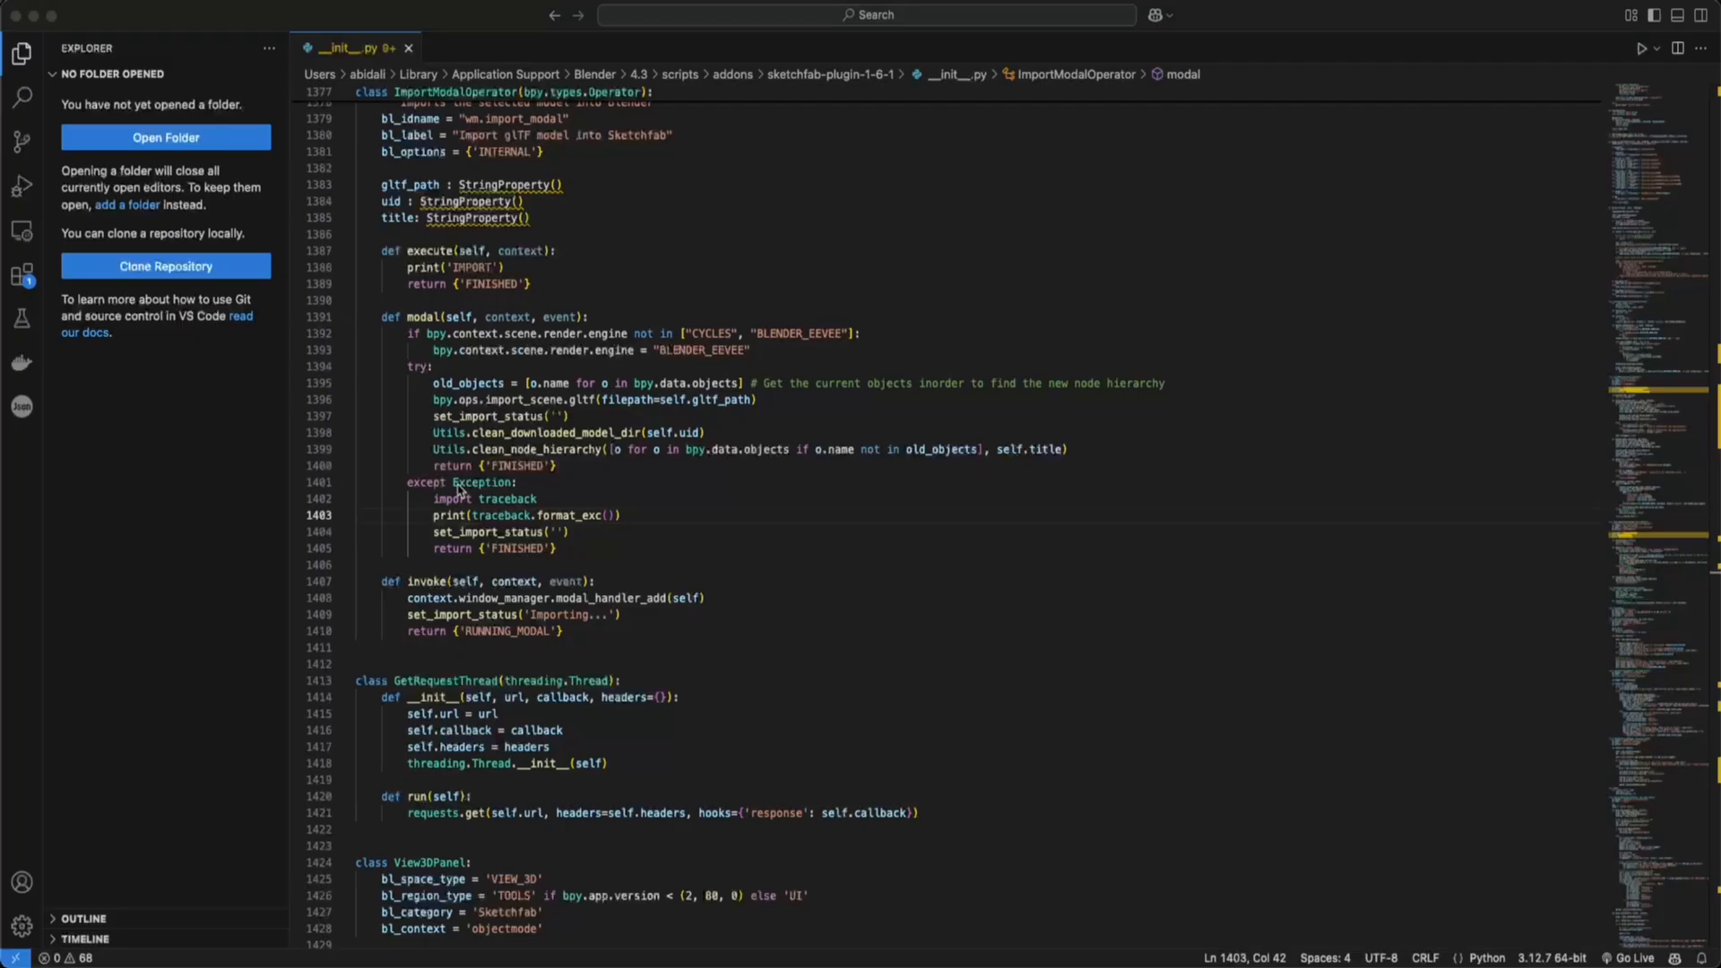
{"action": "left_click", "coordinate": [330, 350]}
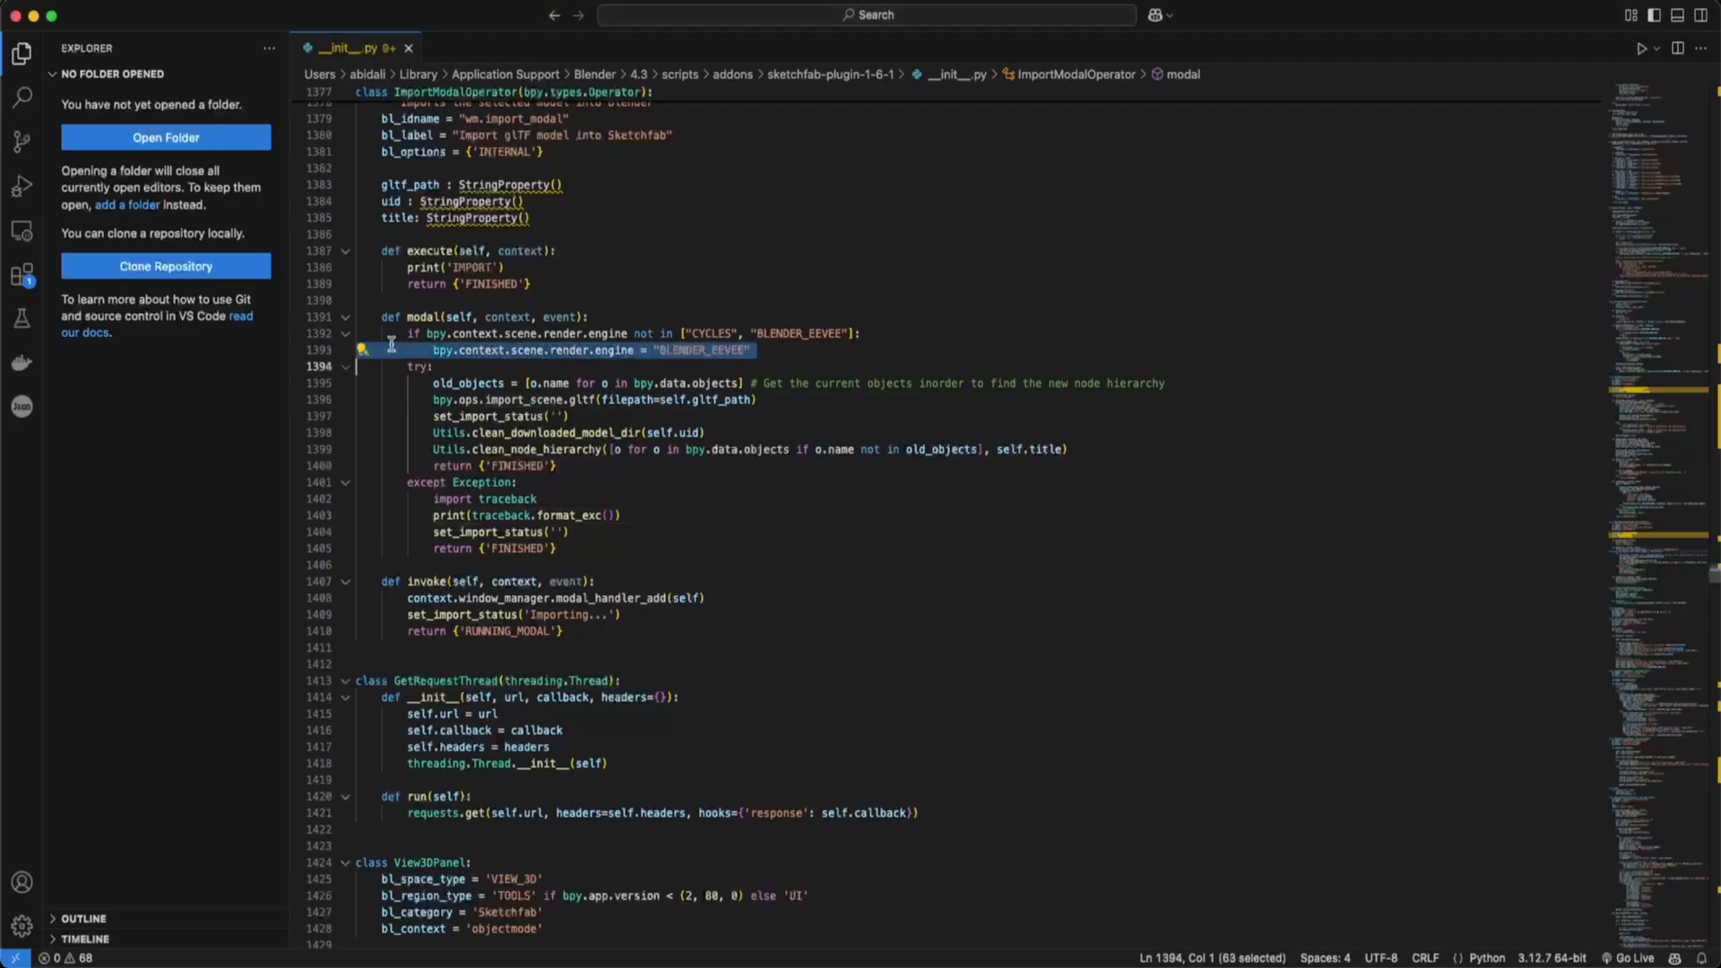
{"action": "left_click", "coordinate": [781, 333]}
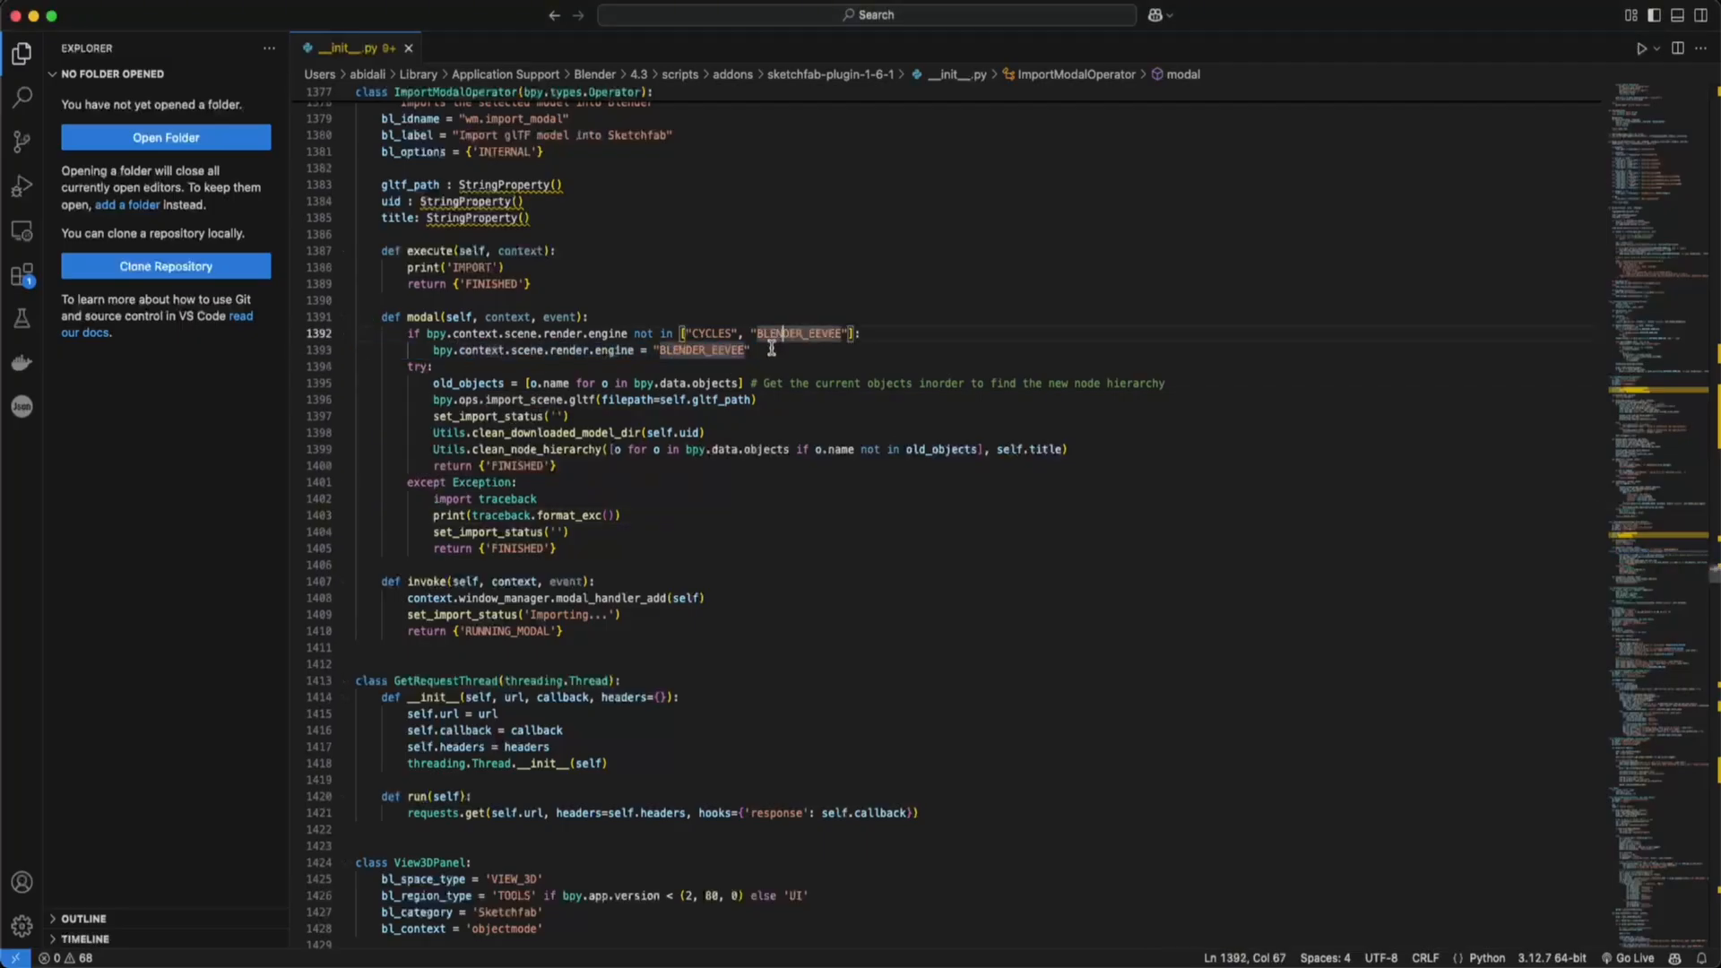
{"action": "double_click", "coordinate": [702, 351]}
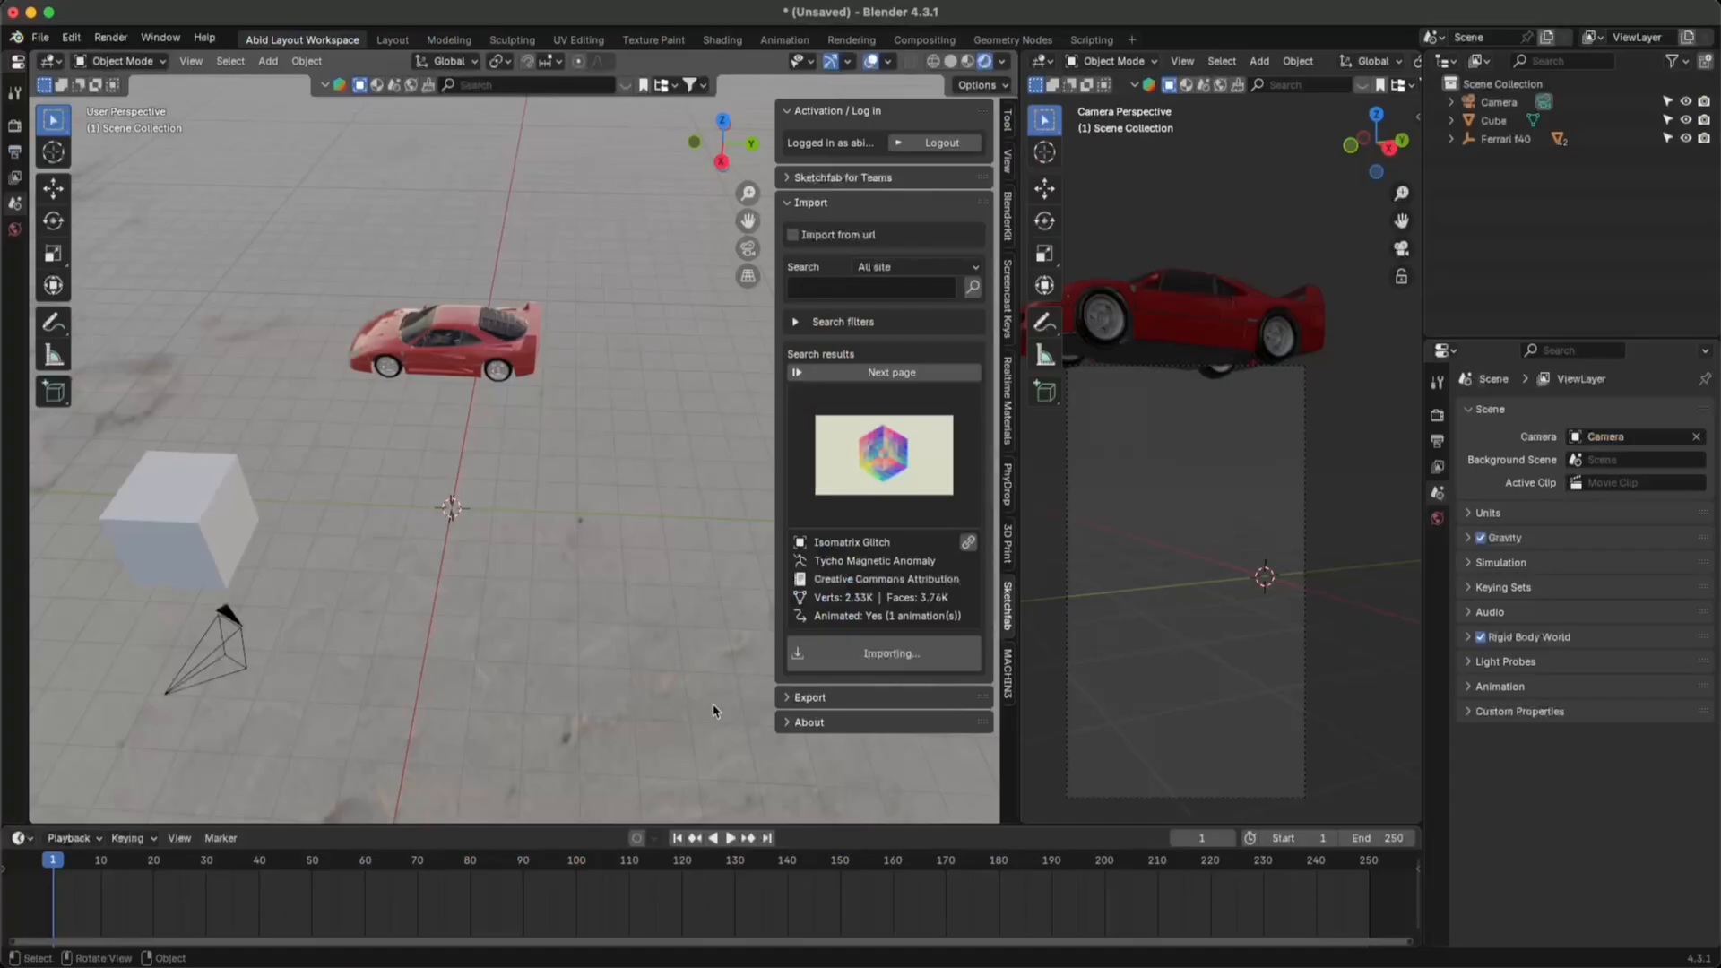
- Open Blender's Scripting workspace and widen the console and info log area to read the valid render engine names
{"action": "left_click", "coordinate": [1092, 39]}
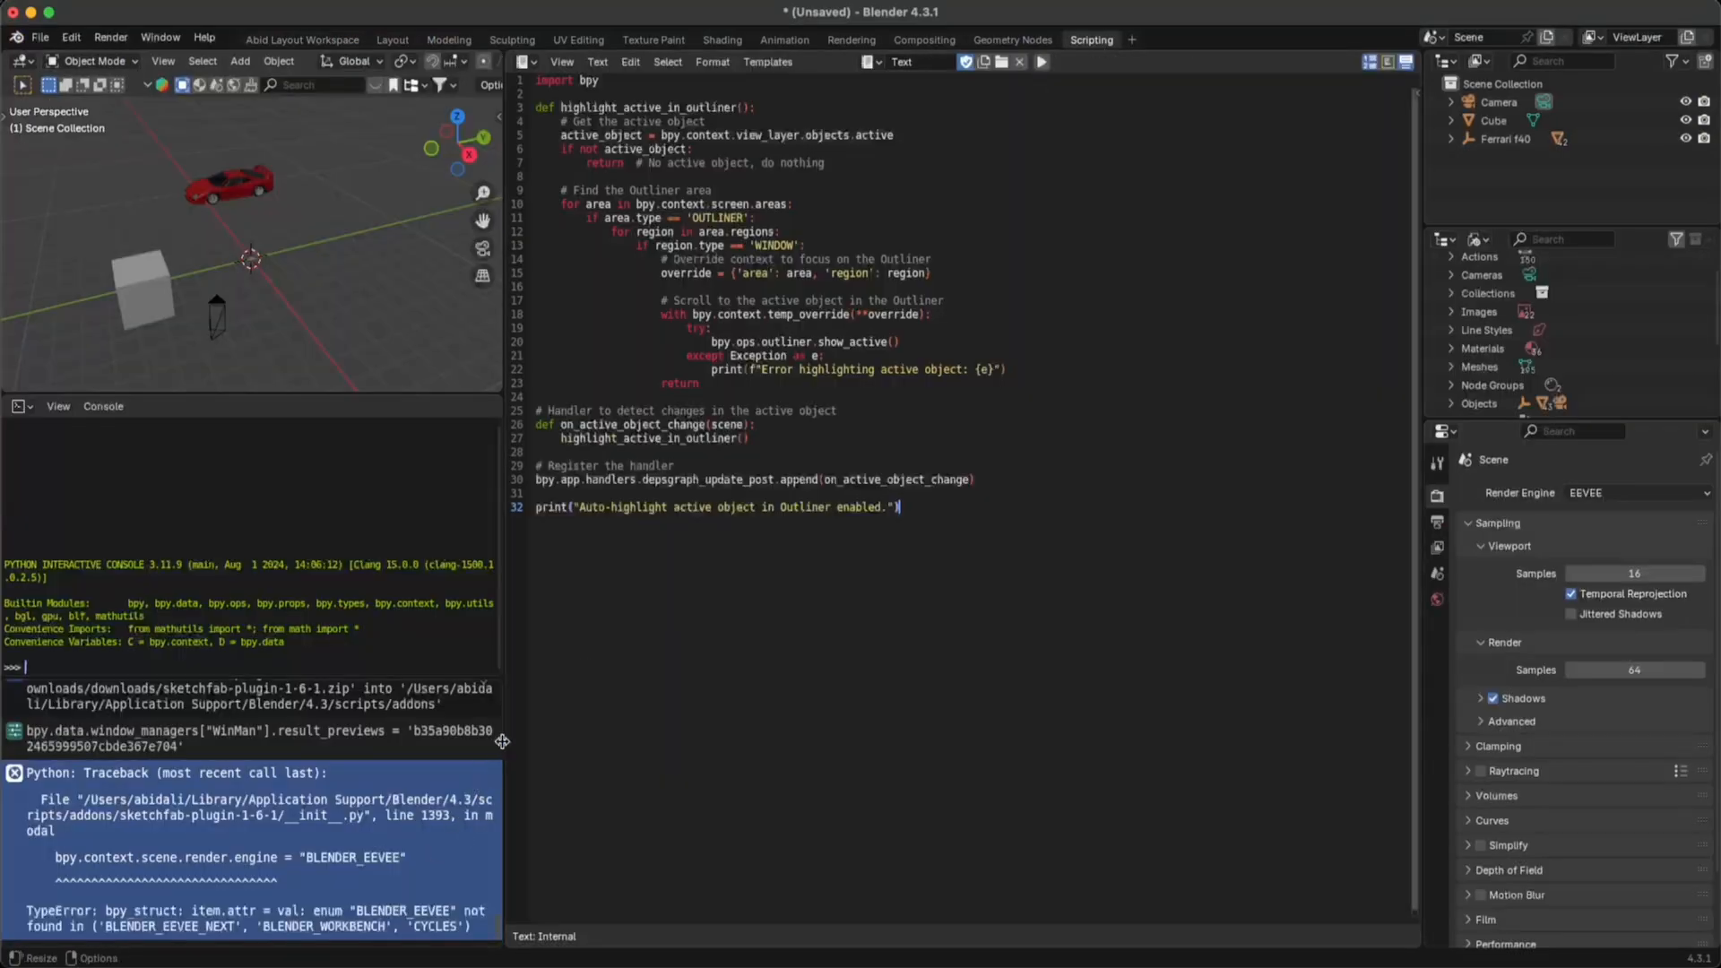
{"action": "left_click_drag", "start_coordinate": [503, 749], "coordinate": [815, 762]}
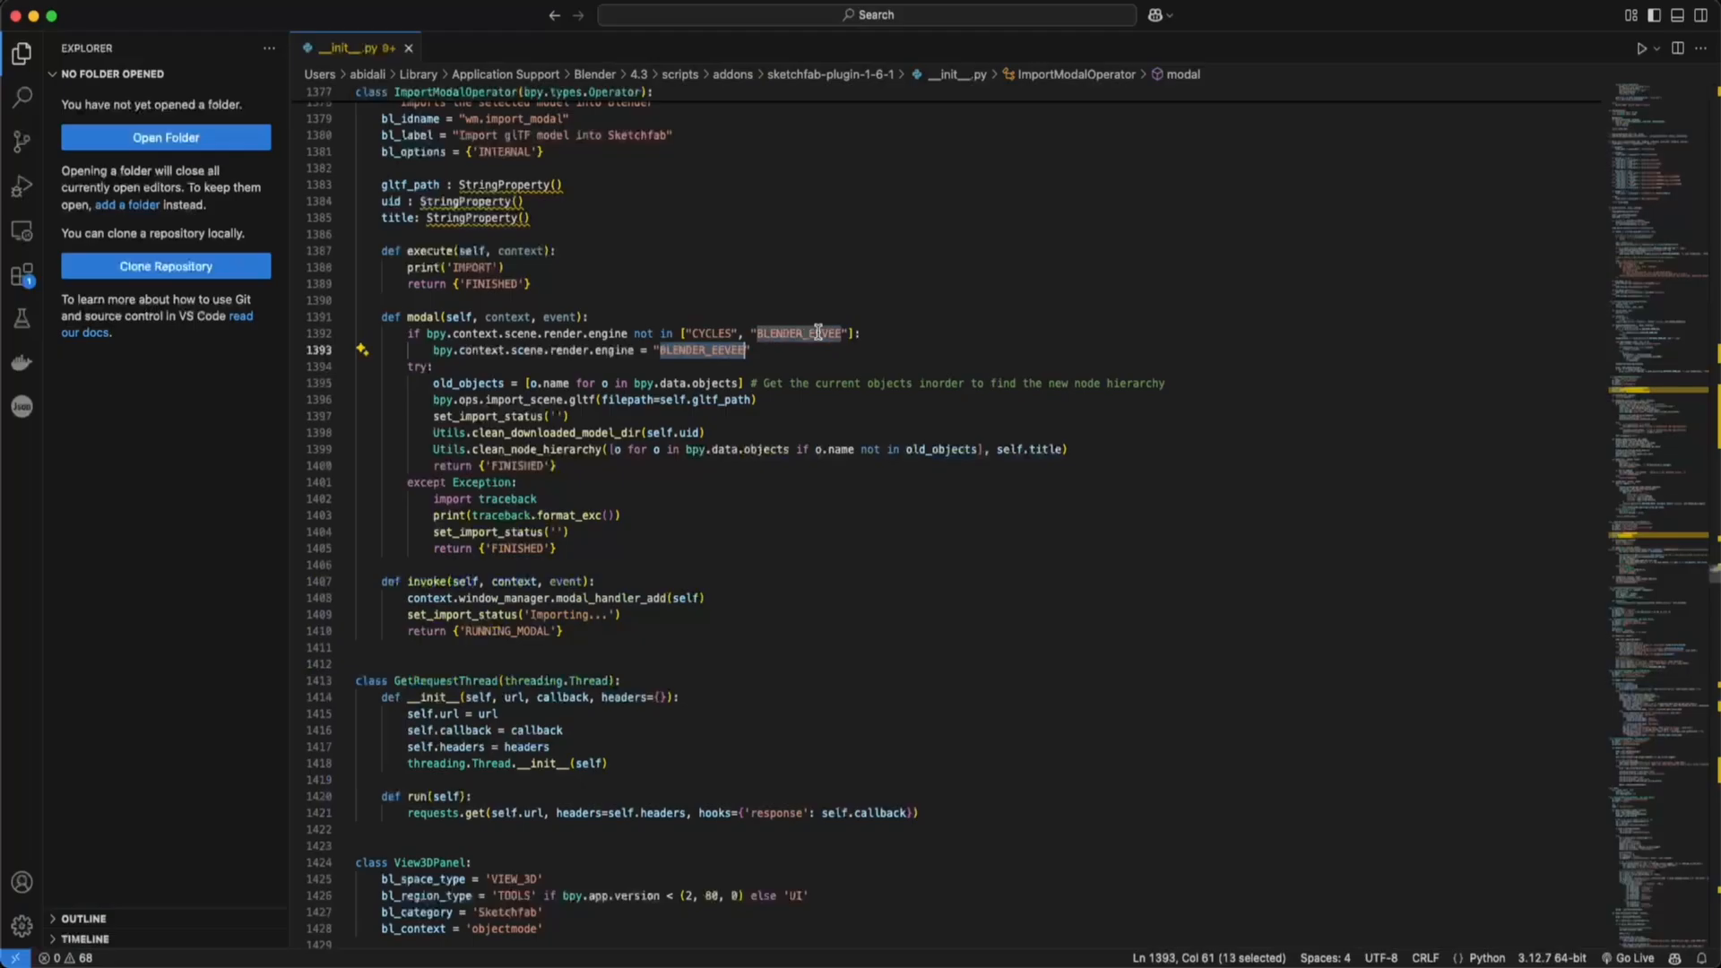
- Replace BLENDER_EEVEE with BLENDER_EEVEE_NEXT in lines 1392 and 1393 of __init__.py and check both edited strings
{"action": "left_click", "coordinate": [841, 333]}
{"action": "type", "text": "_NEXT"}
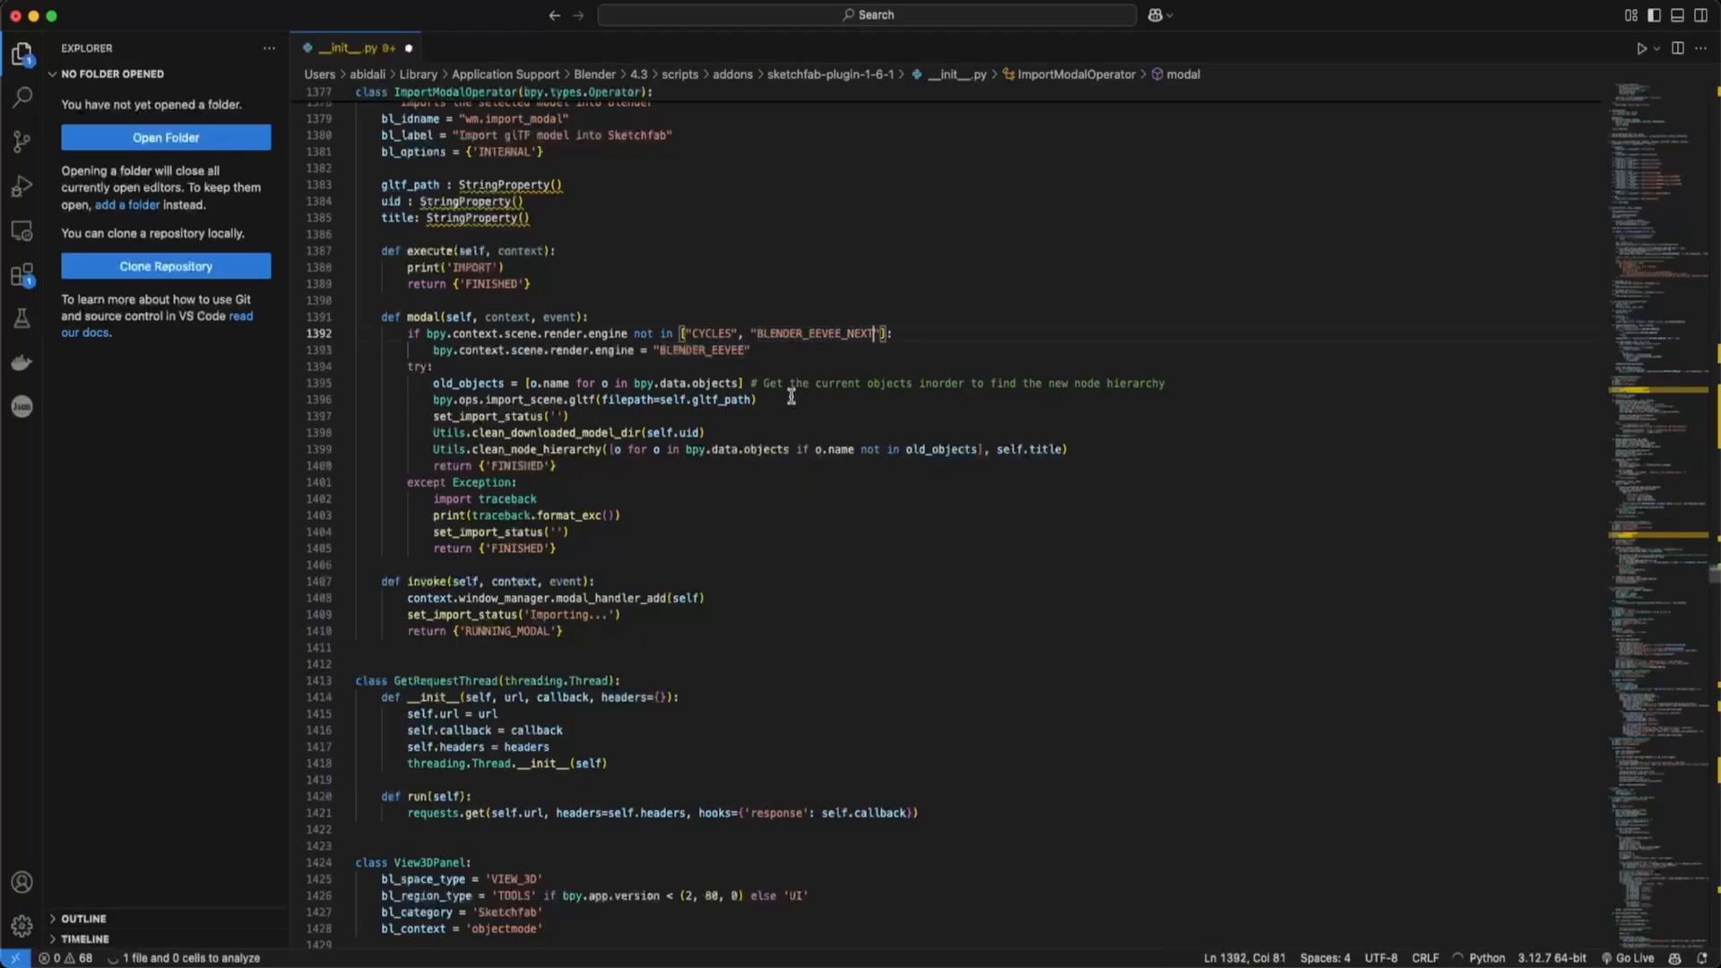
{"action": "double_click", "coordinate": [820, 334]}
{"action": "key", "text": "ctrl+c"}
{"action": "double_click", "coordinate": [737, 349]}
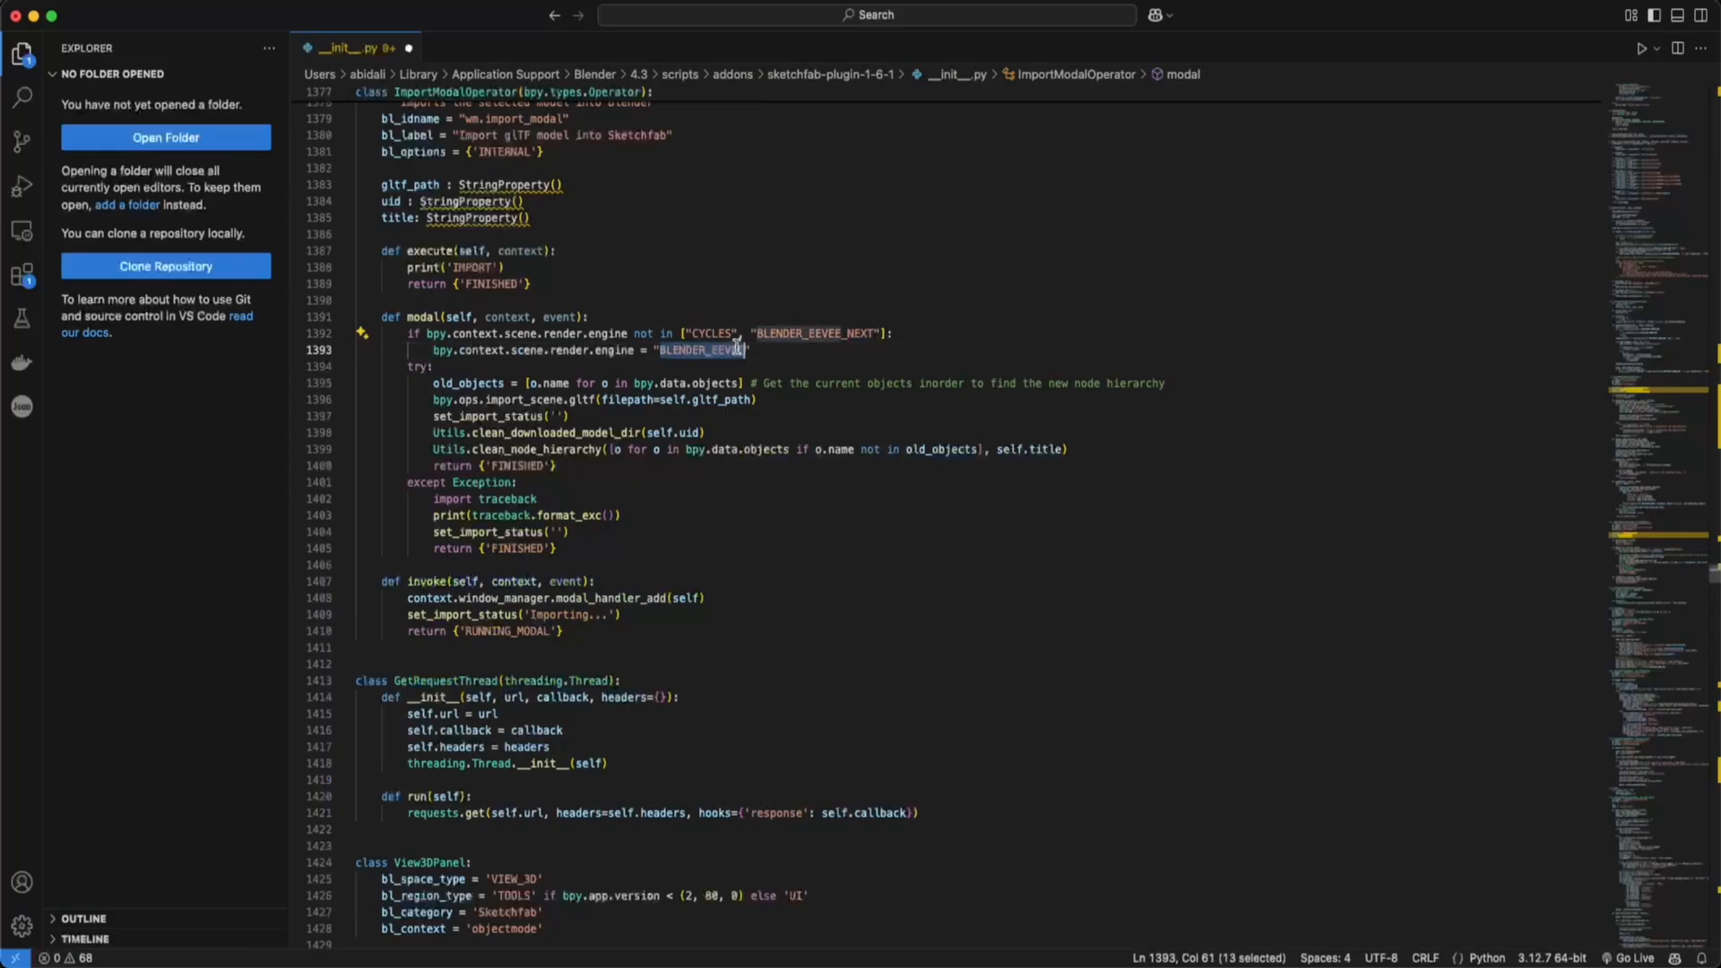
{"action": "key", "text": "ctrl+v"}
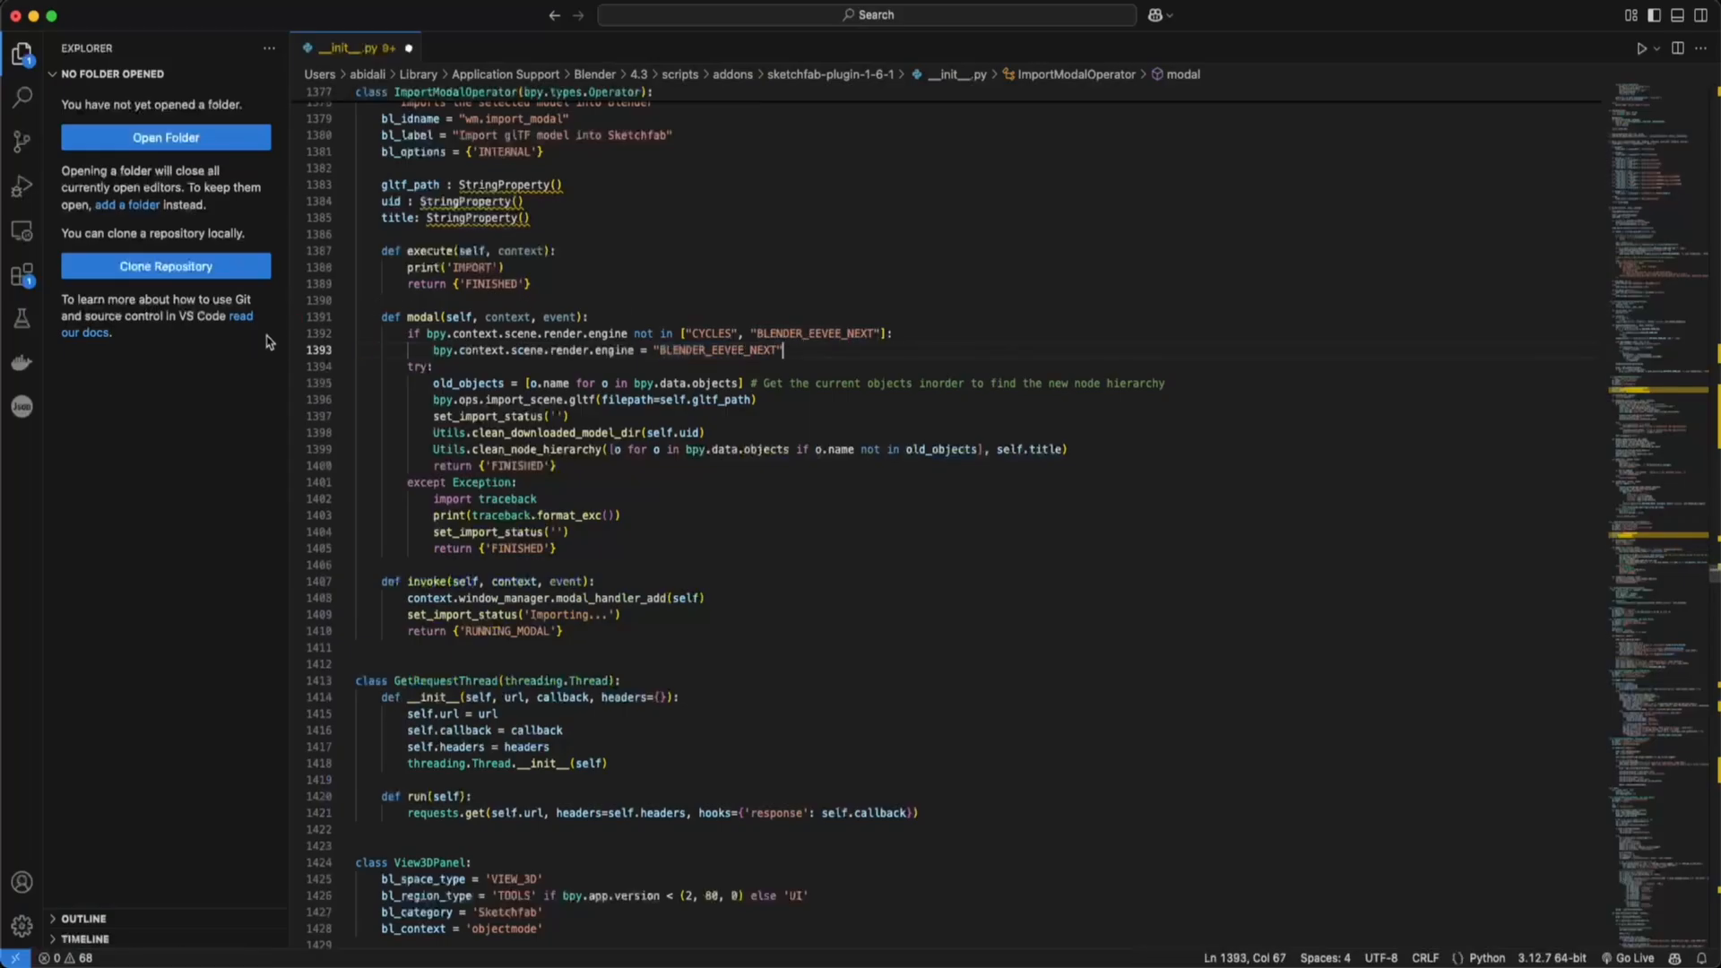
{"action": "left_click", "coordinate": [913, 329]}
{"action": "left_click", "coordinate": [692, 353]}
{"action": "left_click", "coordinate": [793, 348]}
{"action": "double_click", "coordinate": [726, 349]}
{"action": "left_click", "coordinate": [785, 350]}
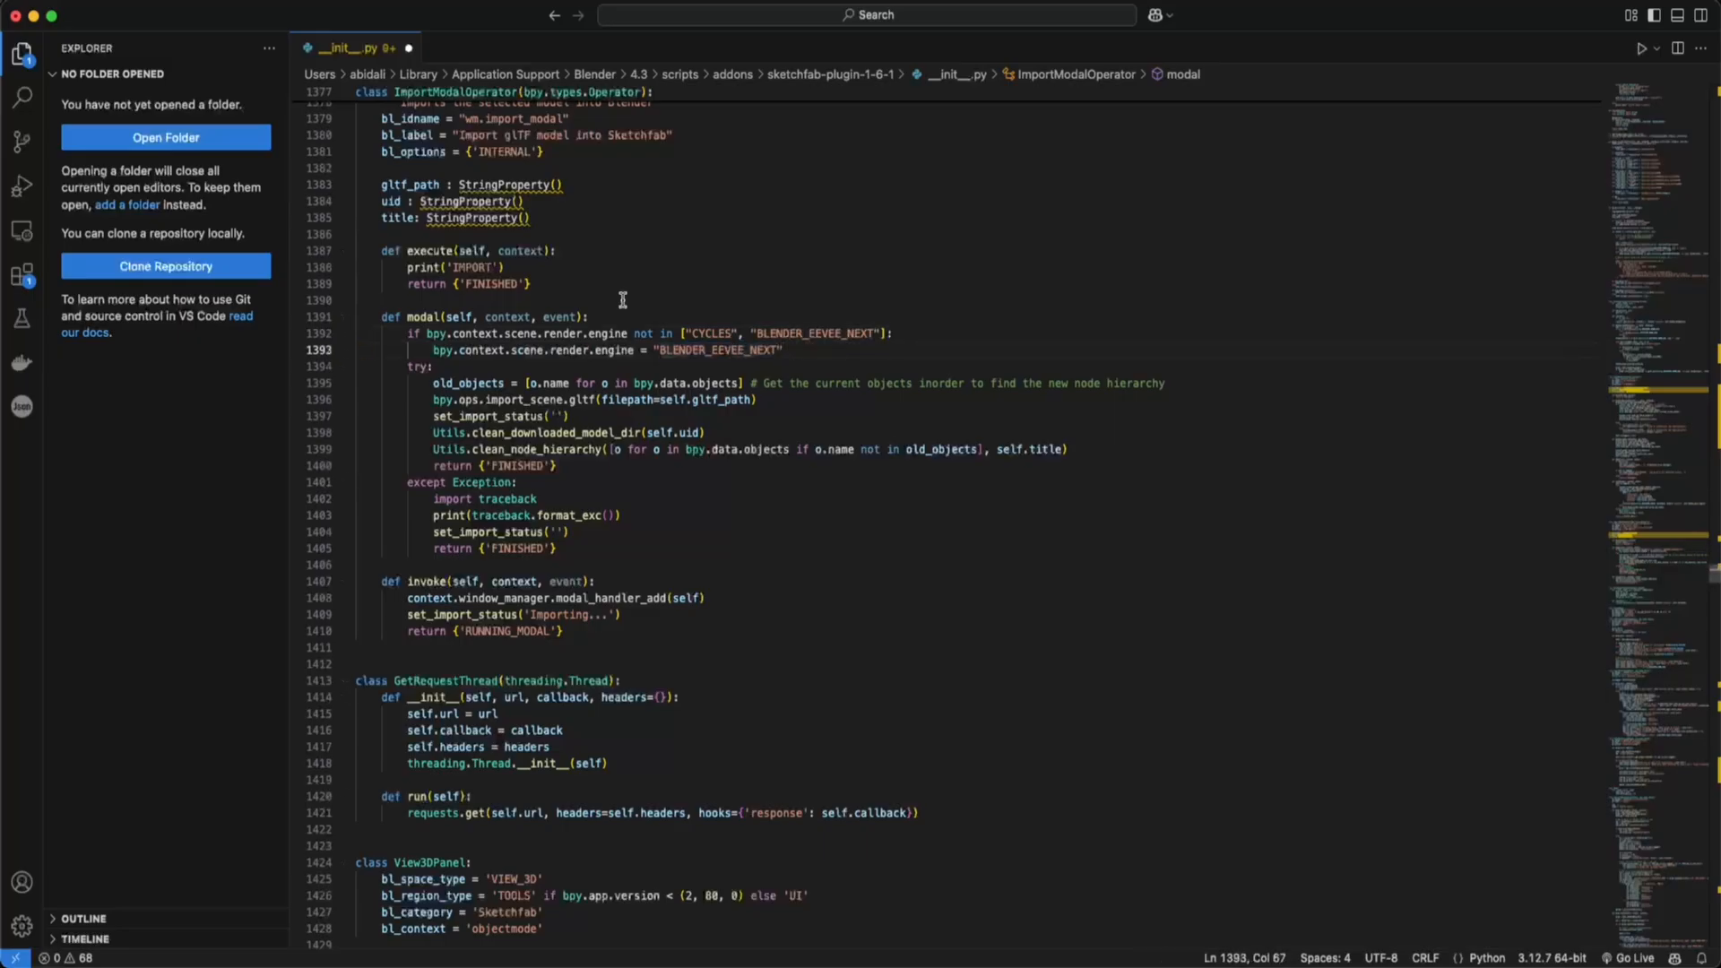
- Save the edited __init__.py file of the Sketchfab plugin
{"action": "left_click", "coordinate": [121, 6]}
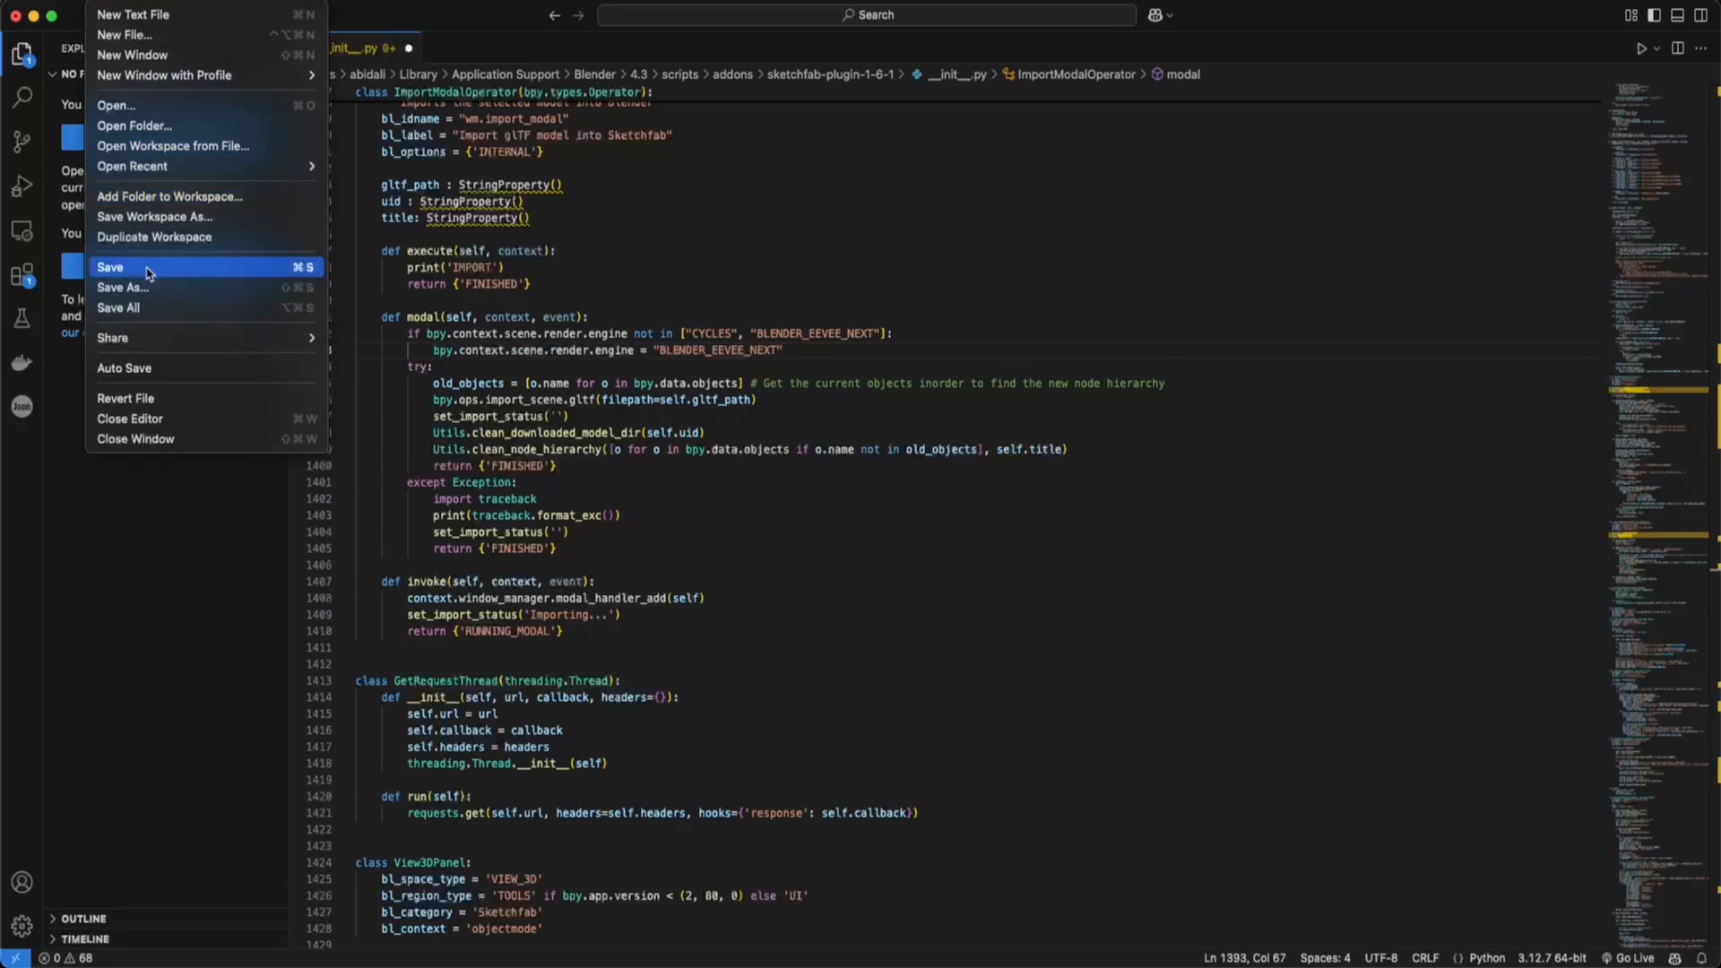
{"action": "left_click", "coordinate": [117, 267]}
{"action": "left_click", "coordinate": [798, 251]}
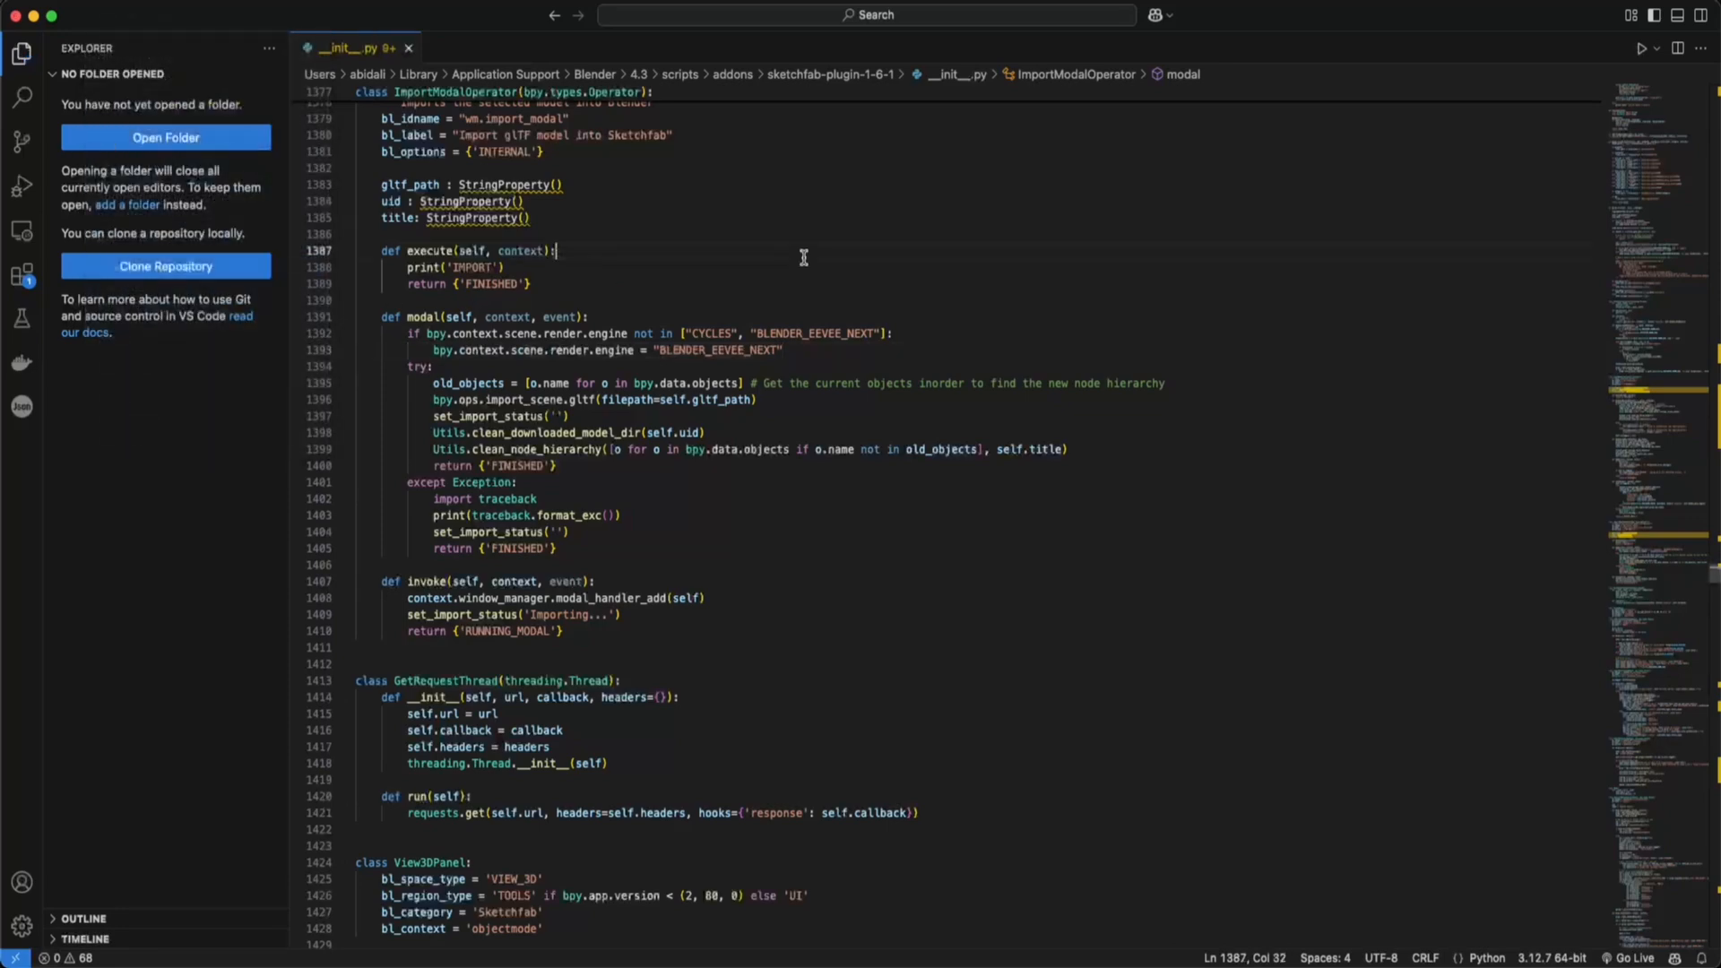
- Switch back to Blender, enlarge the Scripting workspace's 3D viewport and return to the custom layout workspace
{"action": "left_click", "coordinate": [34, 17]}
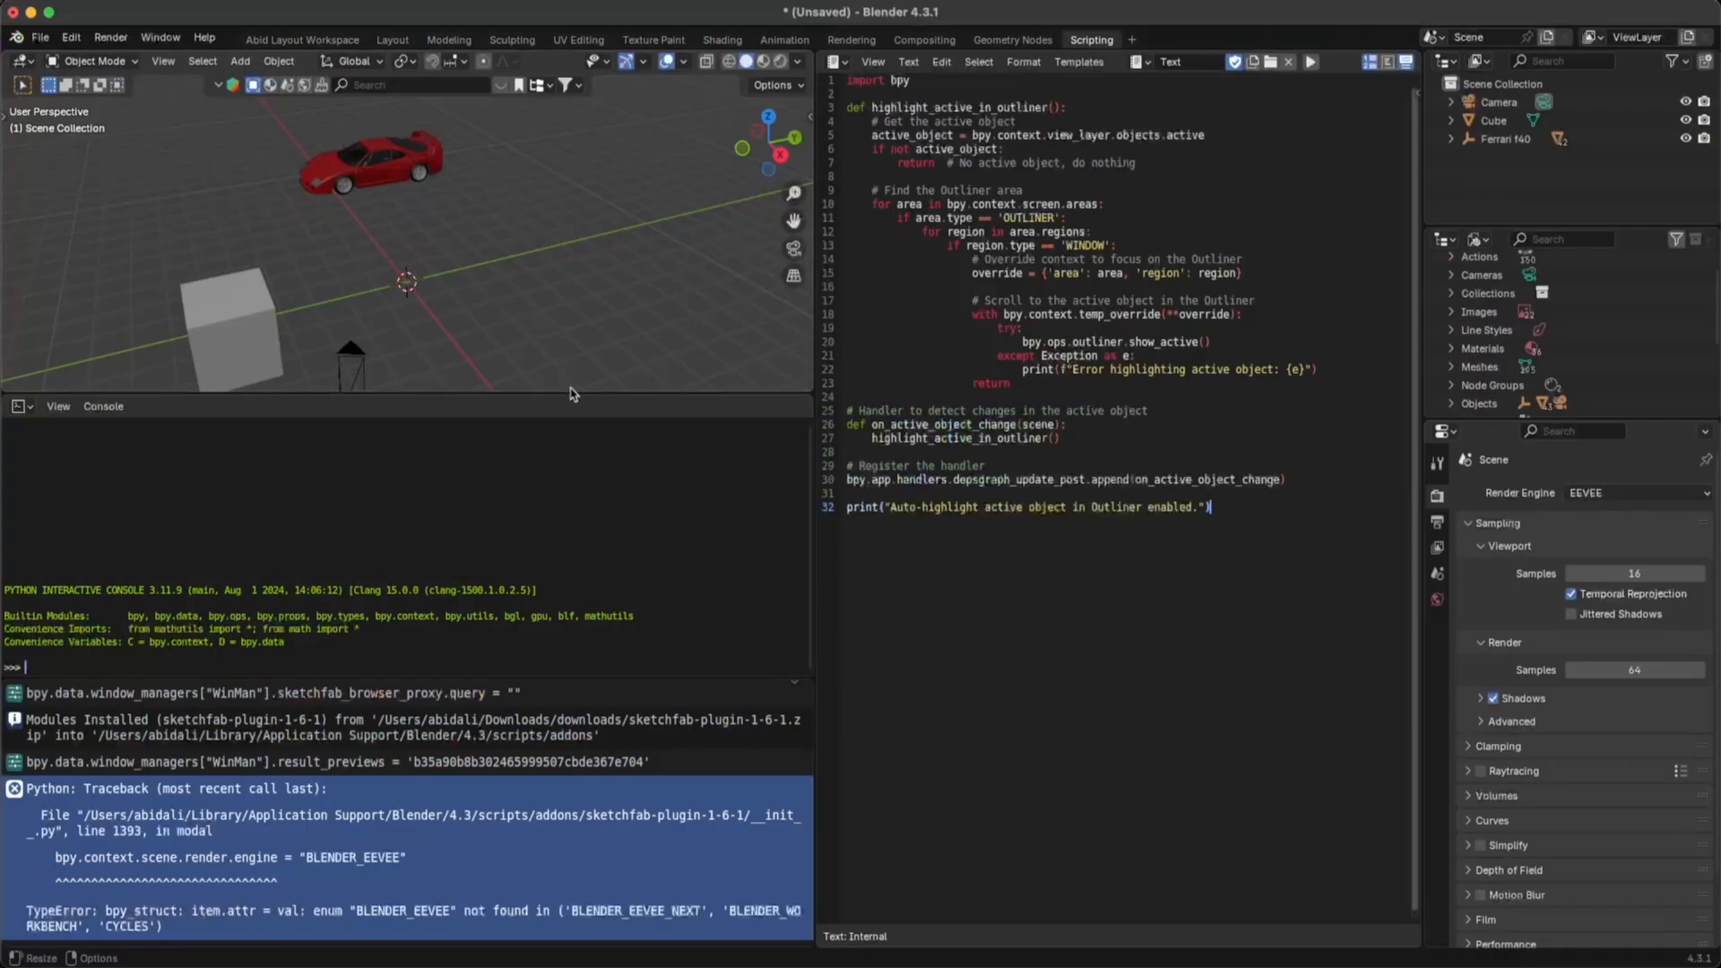
{"action": "left_click_drag", "start_coordinate": [570, 396], "coordinate": [574, 499]}
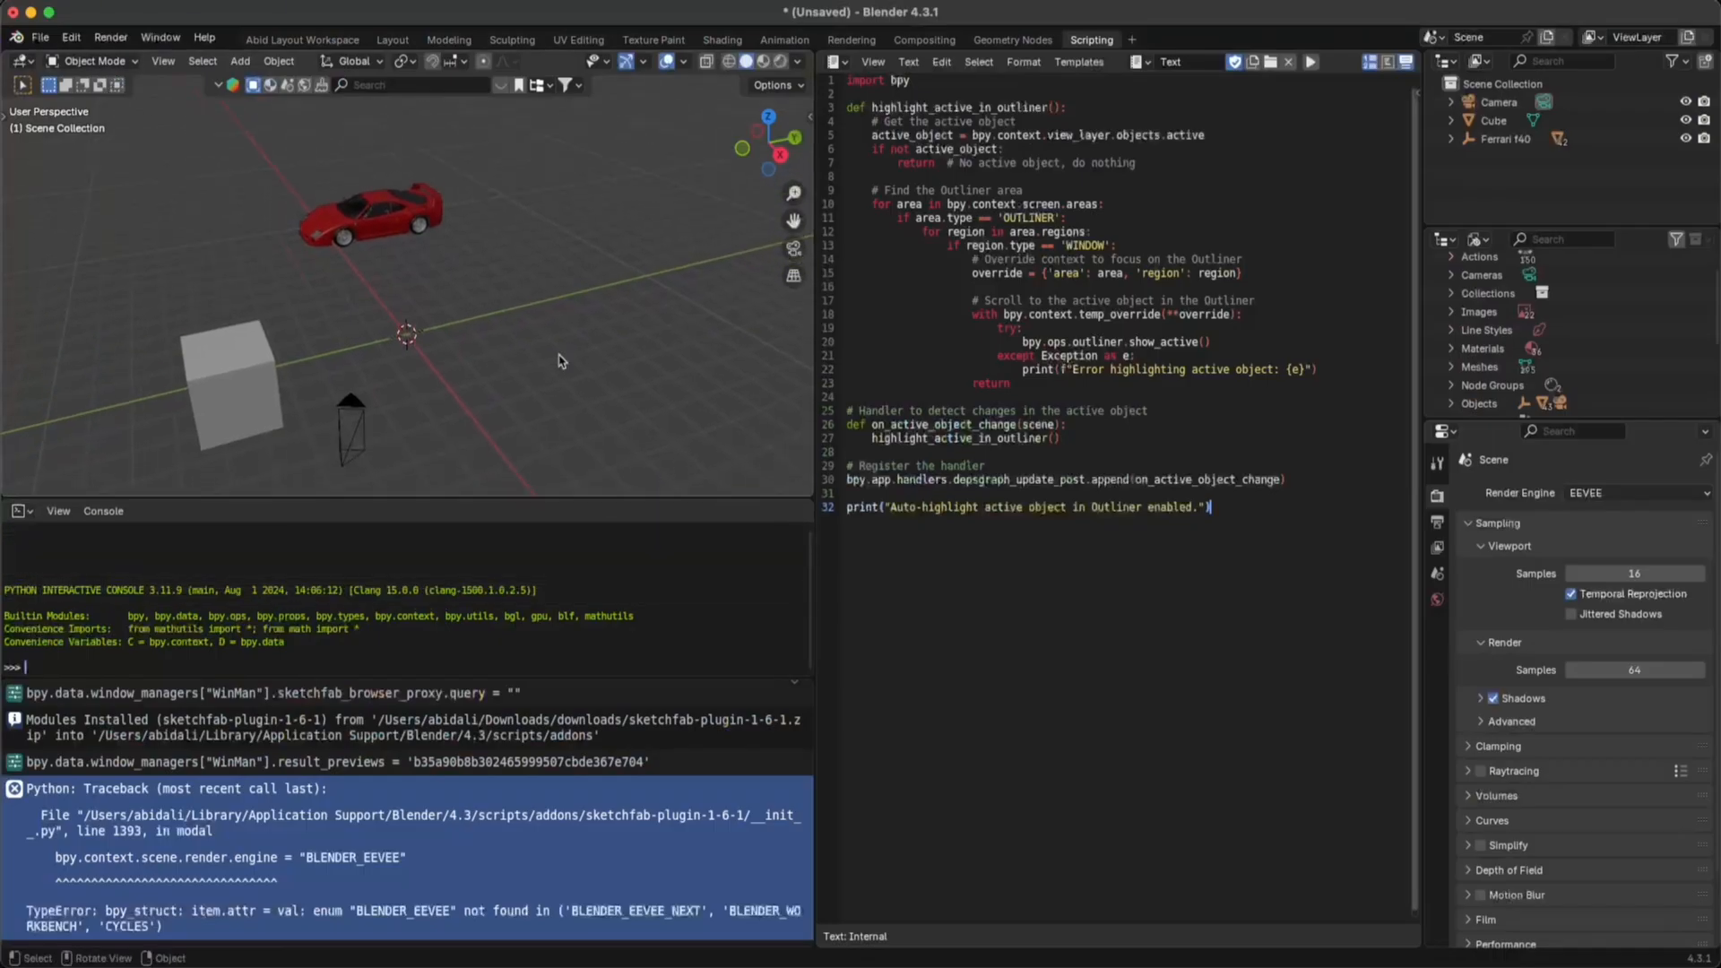
{"action": "left_click", "coordinate": [269, 39]}
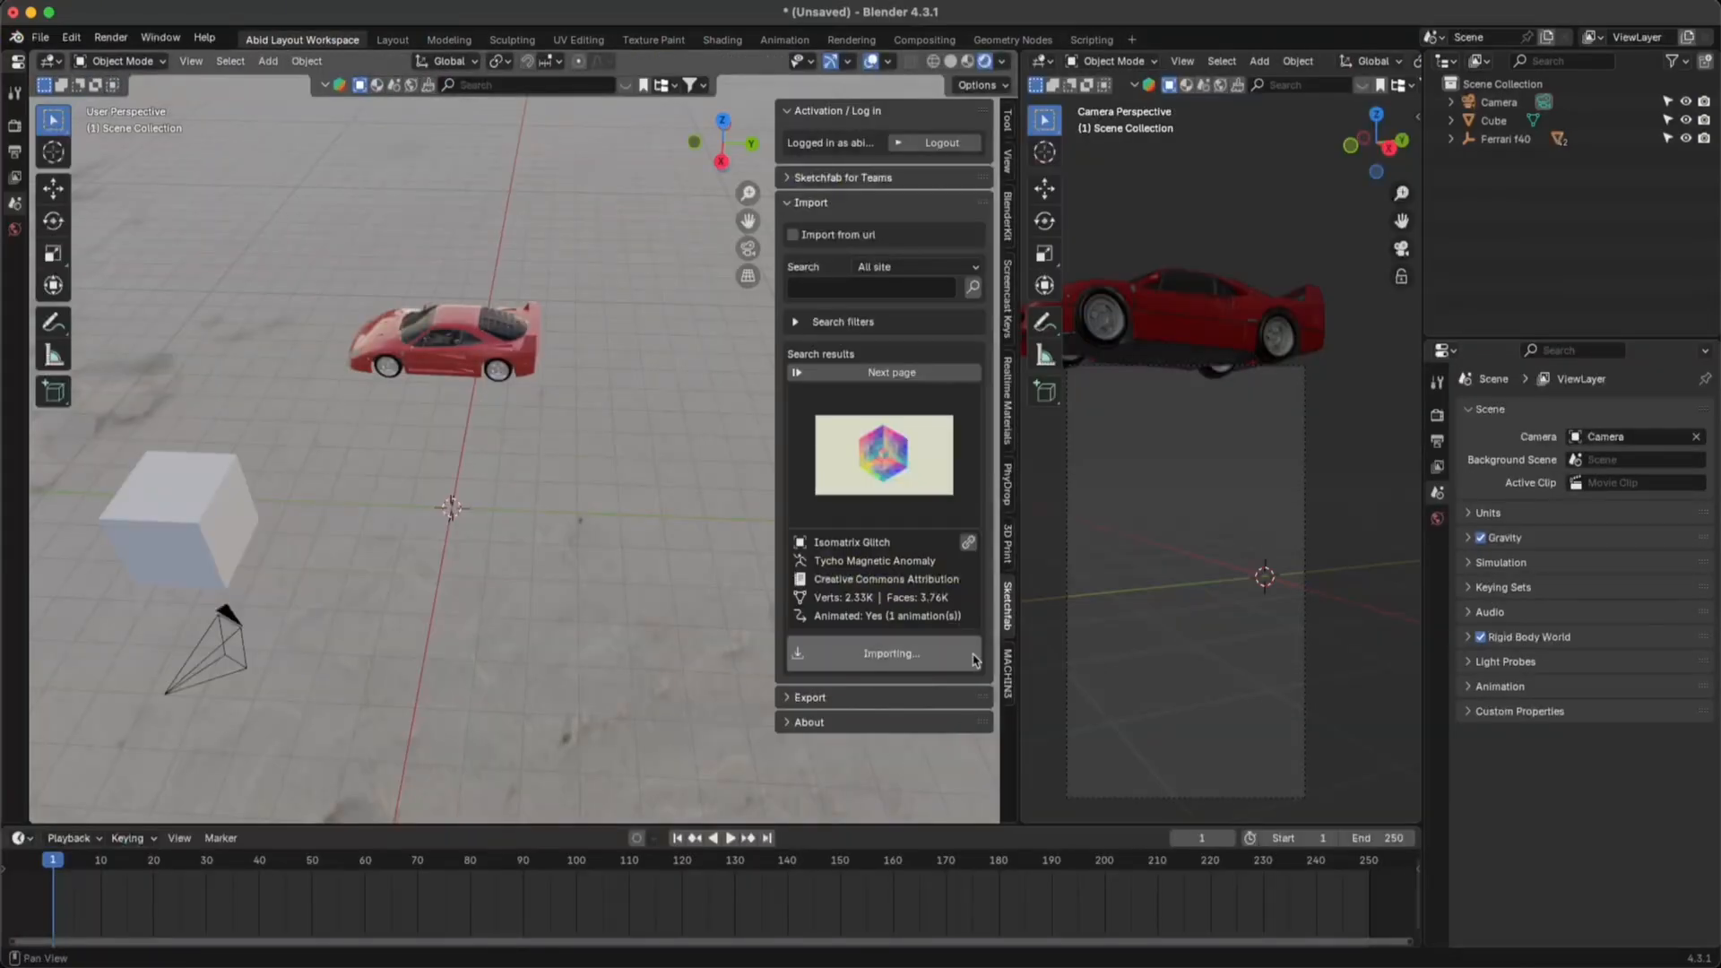
- Reload the Sketchfab Plugin add-on in the Preferences by disabling and re-enabling it, and close the Preferences
{"action": "left_click", "coordinate": [71, 36]}
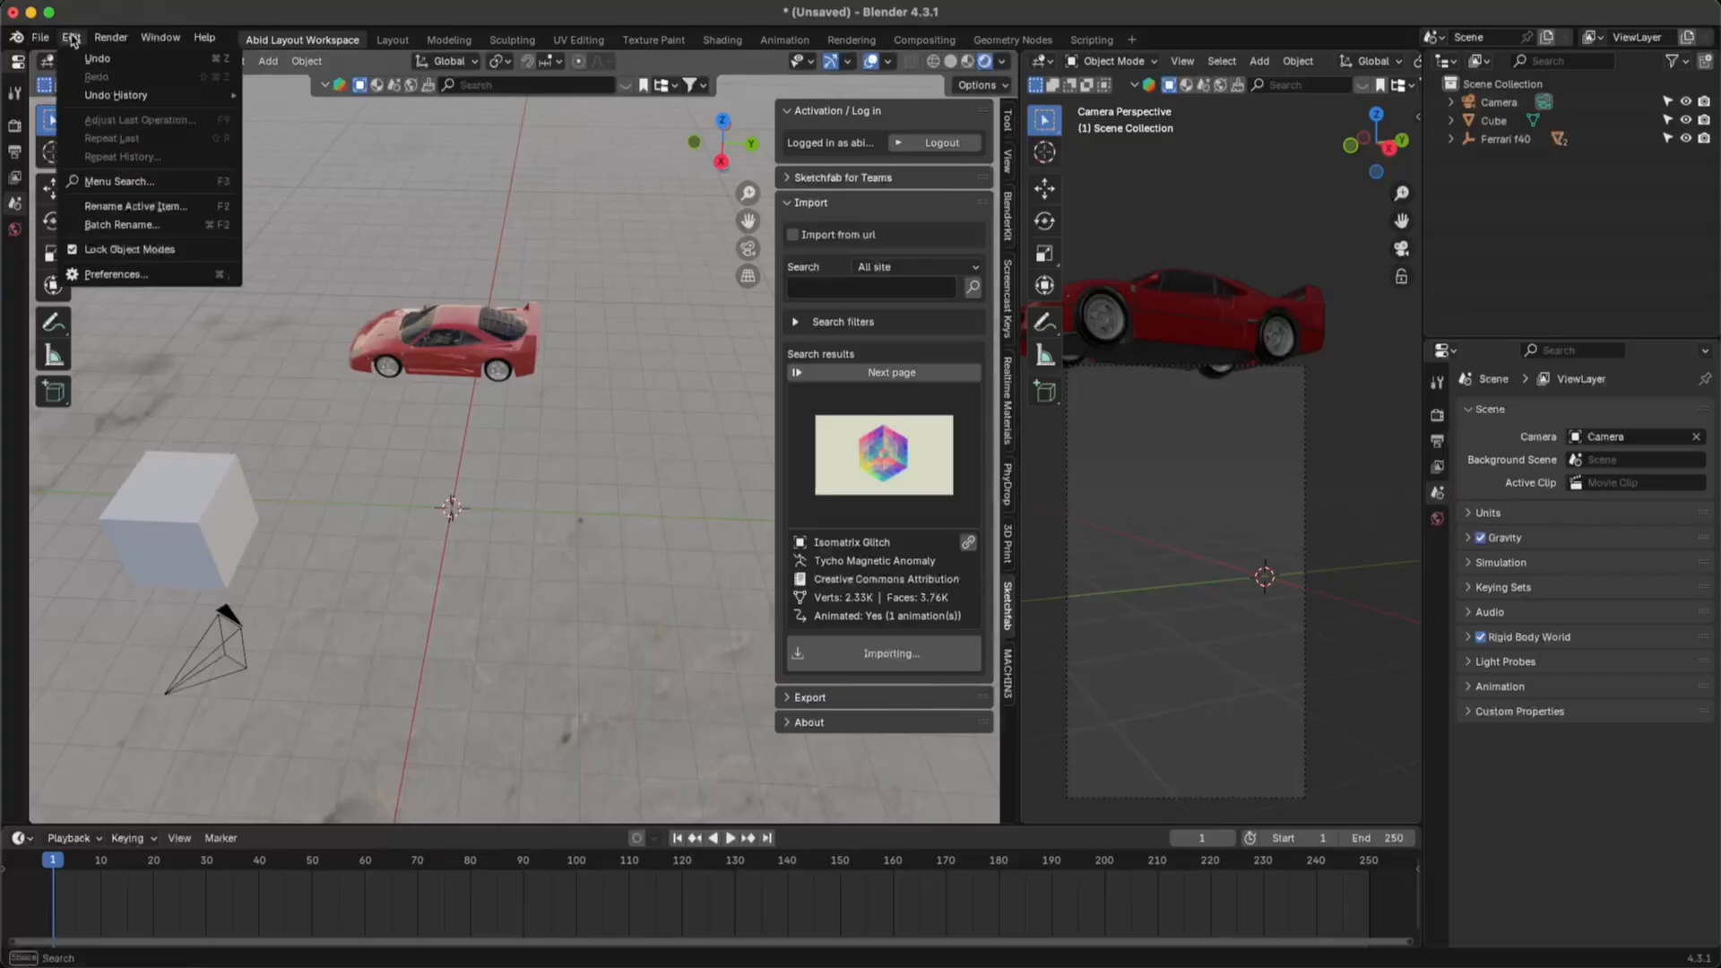
{"action": "left_click", "coordinate": [115, 275]}
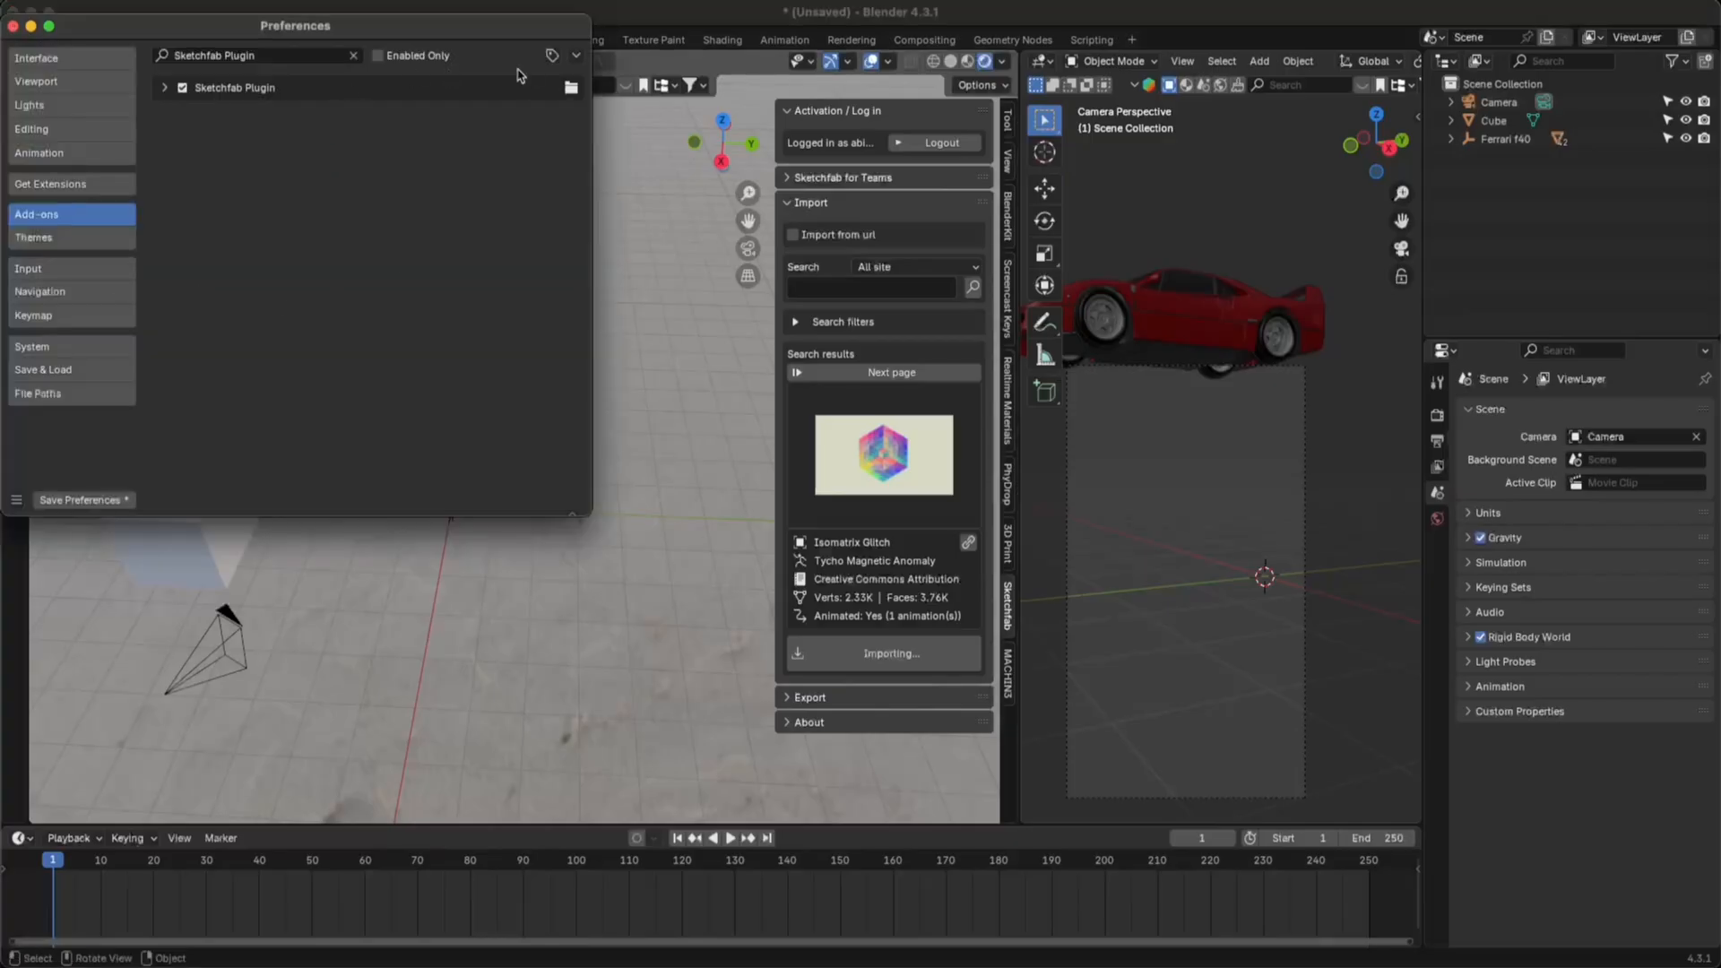
{"action": "left_click", "coordinate": [166, 88]}
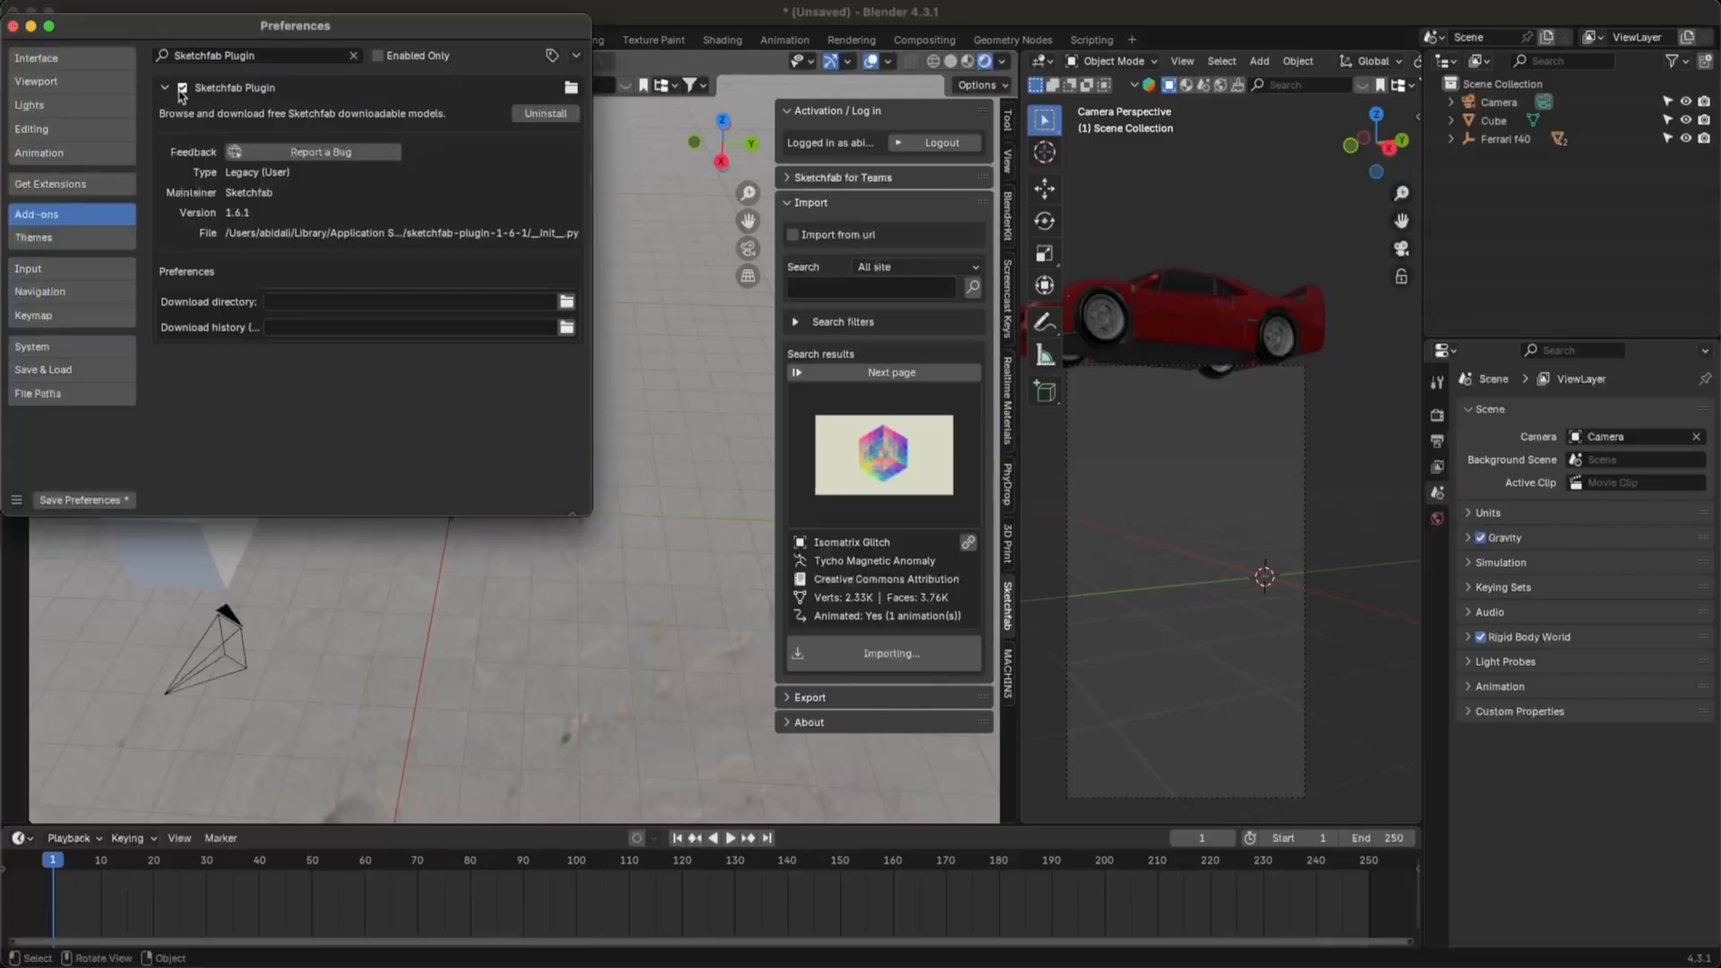
{"action": "left_click", "coordinate": [183, 88]}
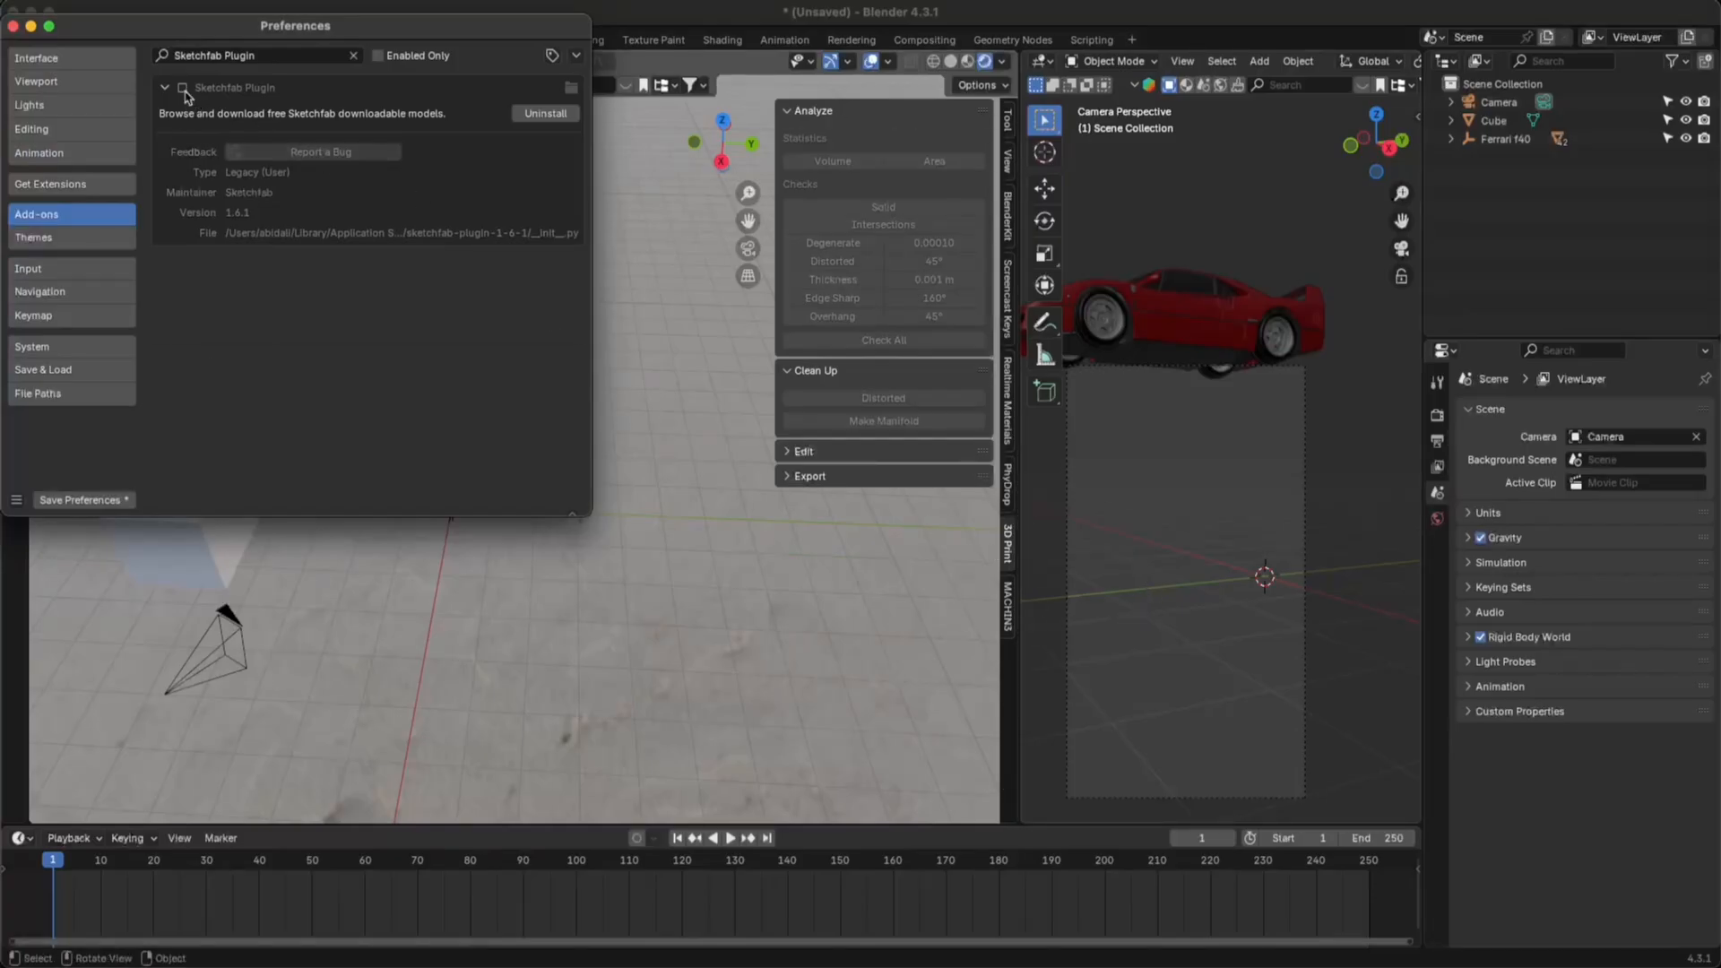
{"action": "left_click", "coordinate": [183, 88]}
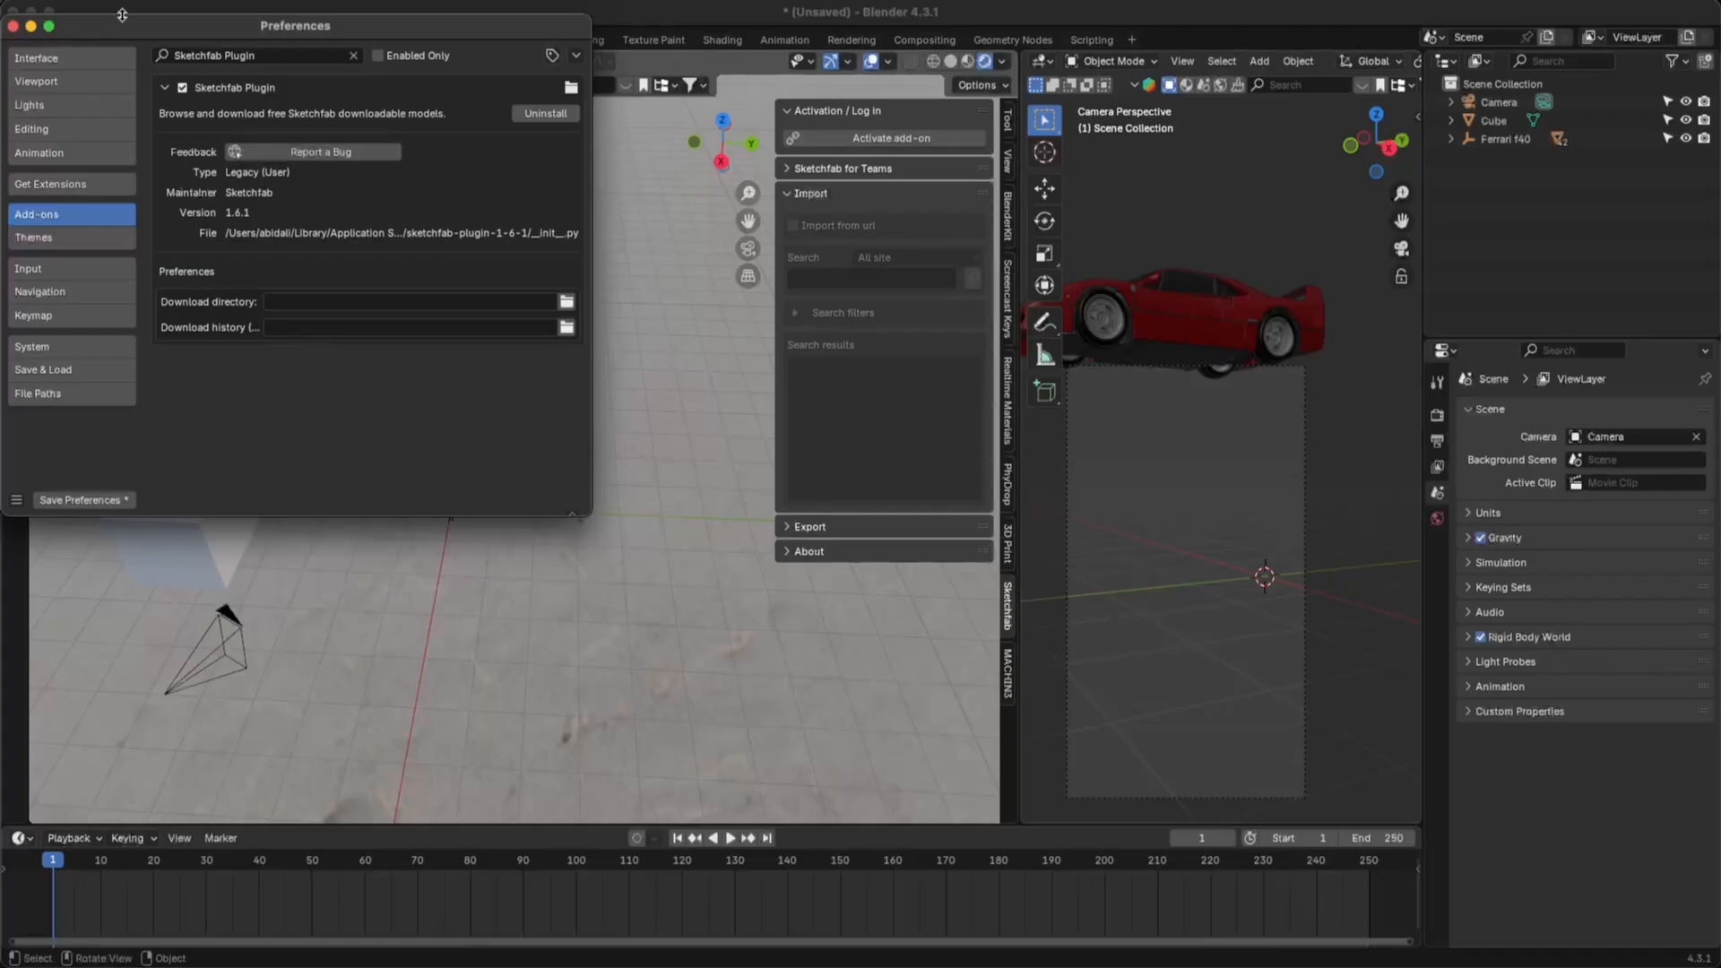
{"action": "left_click", "coordinate": [13, 27]}
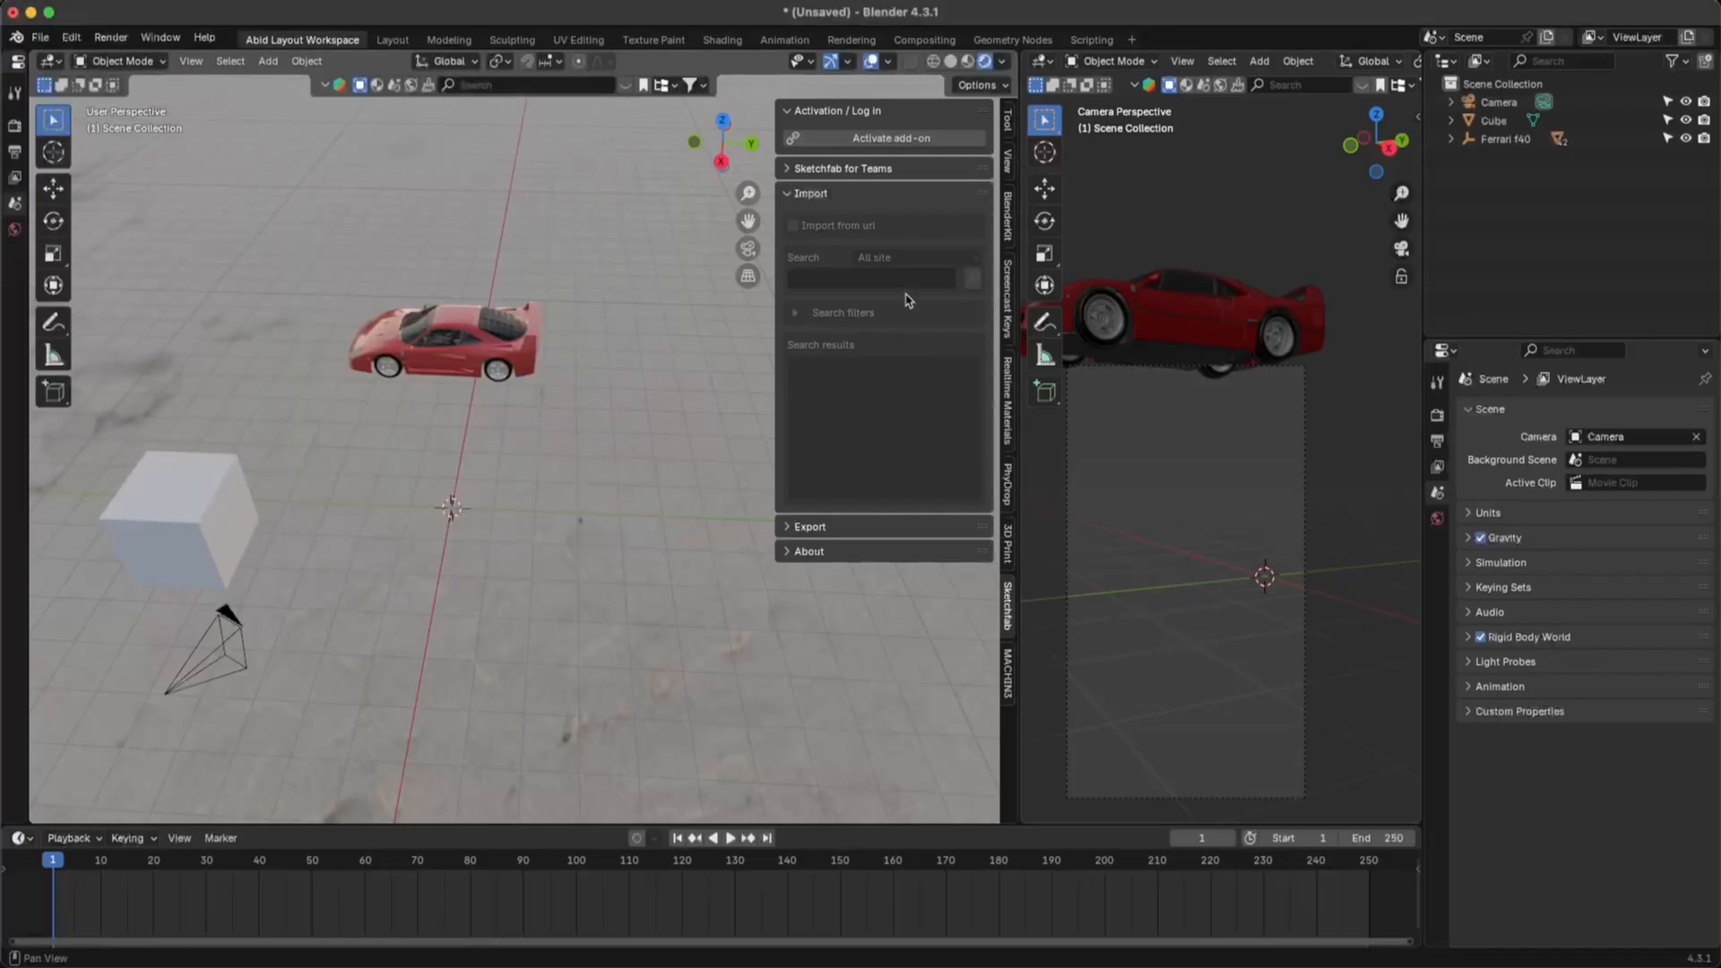
- Activate the Sketchfab add-on, import the Isomatrix Glitch model into the scene and deselect it
{"action": "left_click", "coordinate": [872, 140]}
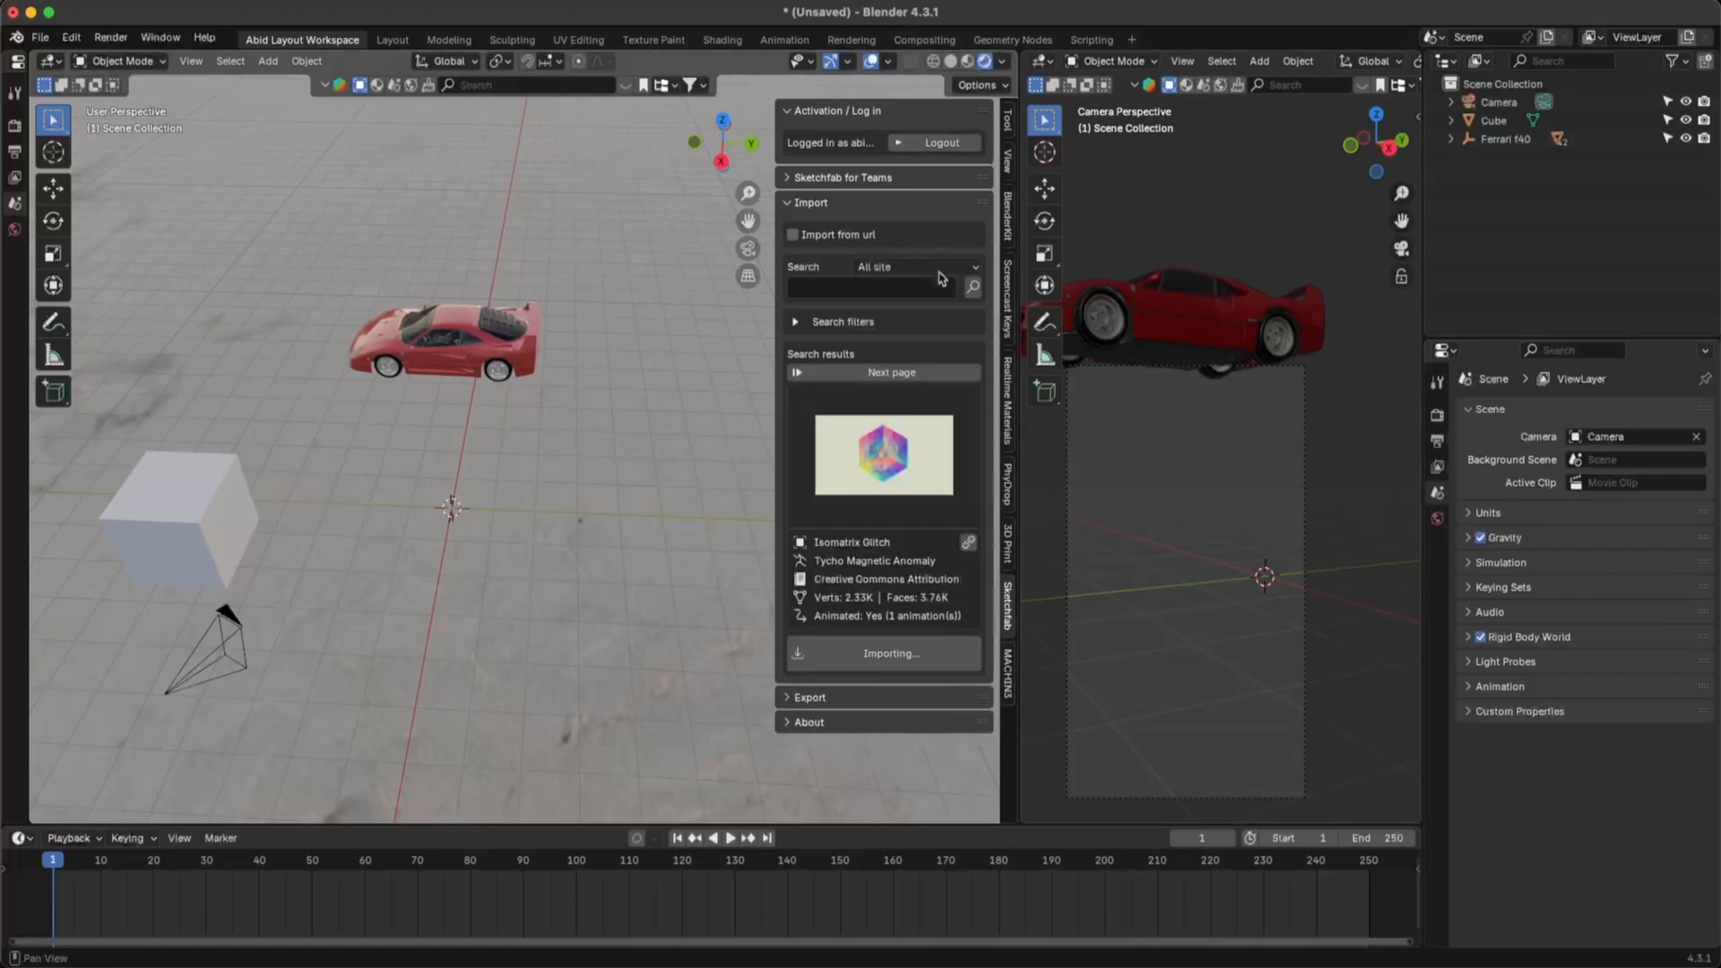
{"action": "left_click", "coordinate": [884, 454]}
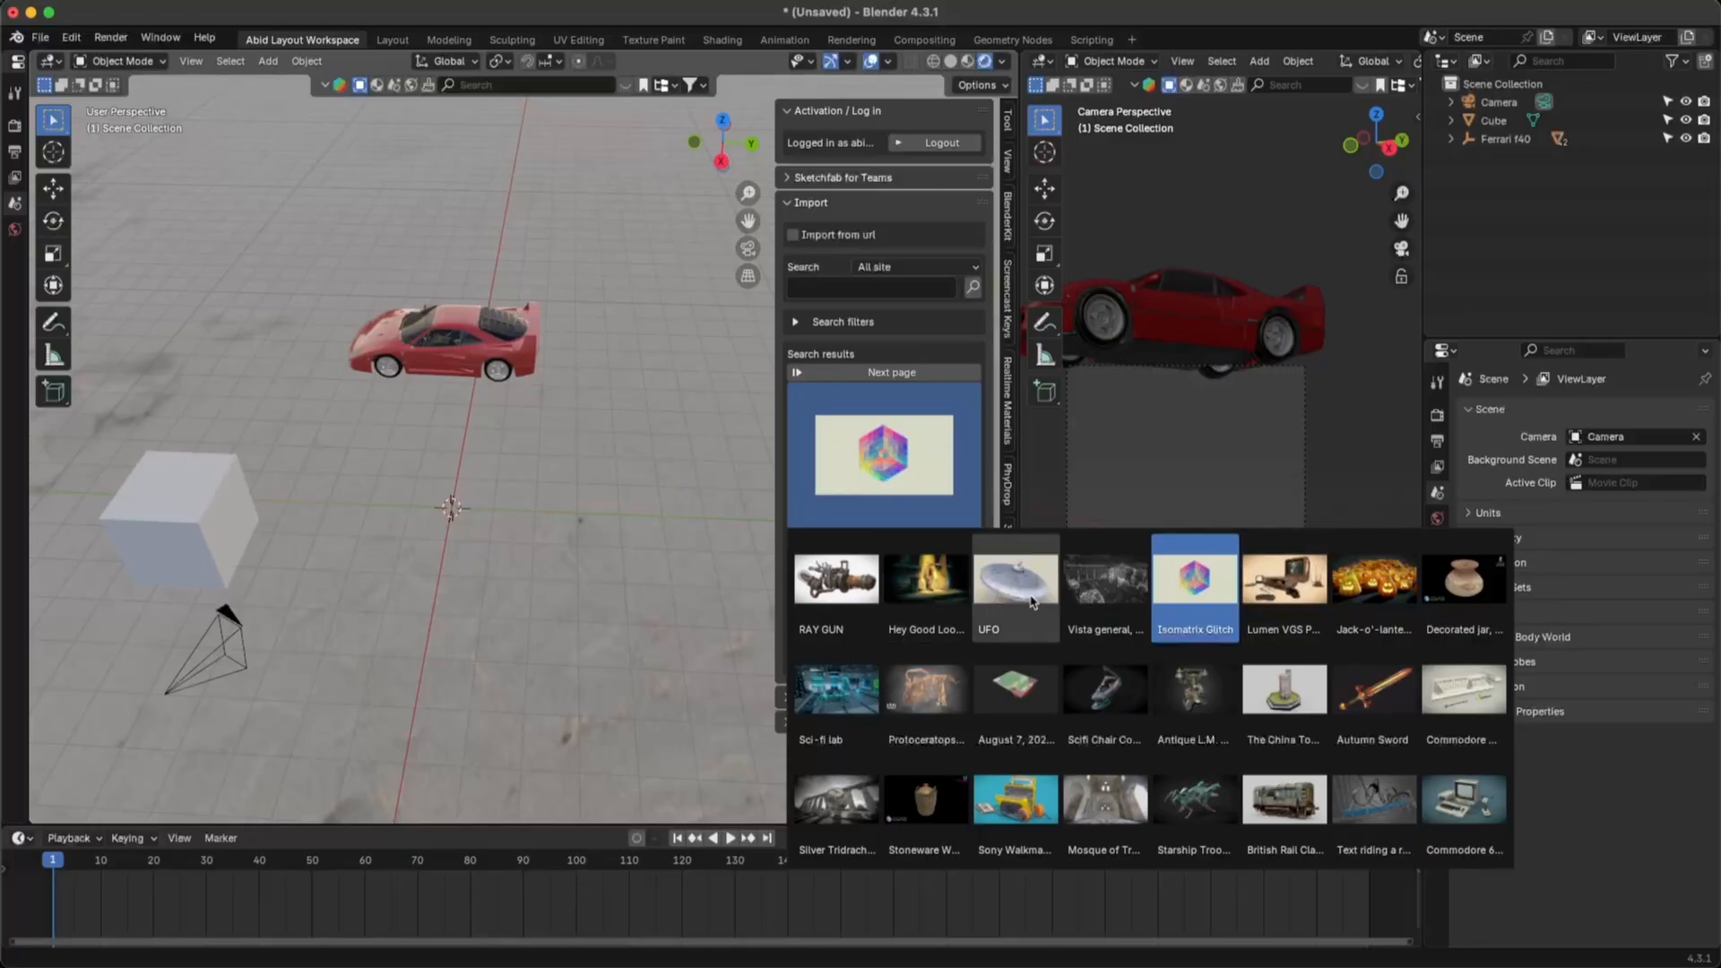
{"action": "left_click", "coordinate": [1185, 590]}
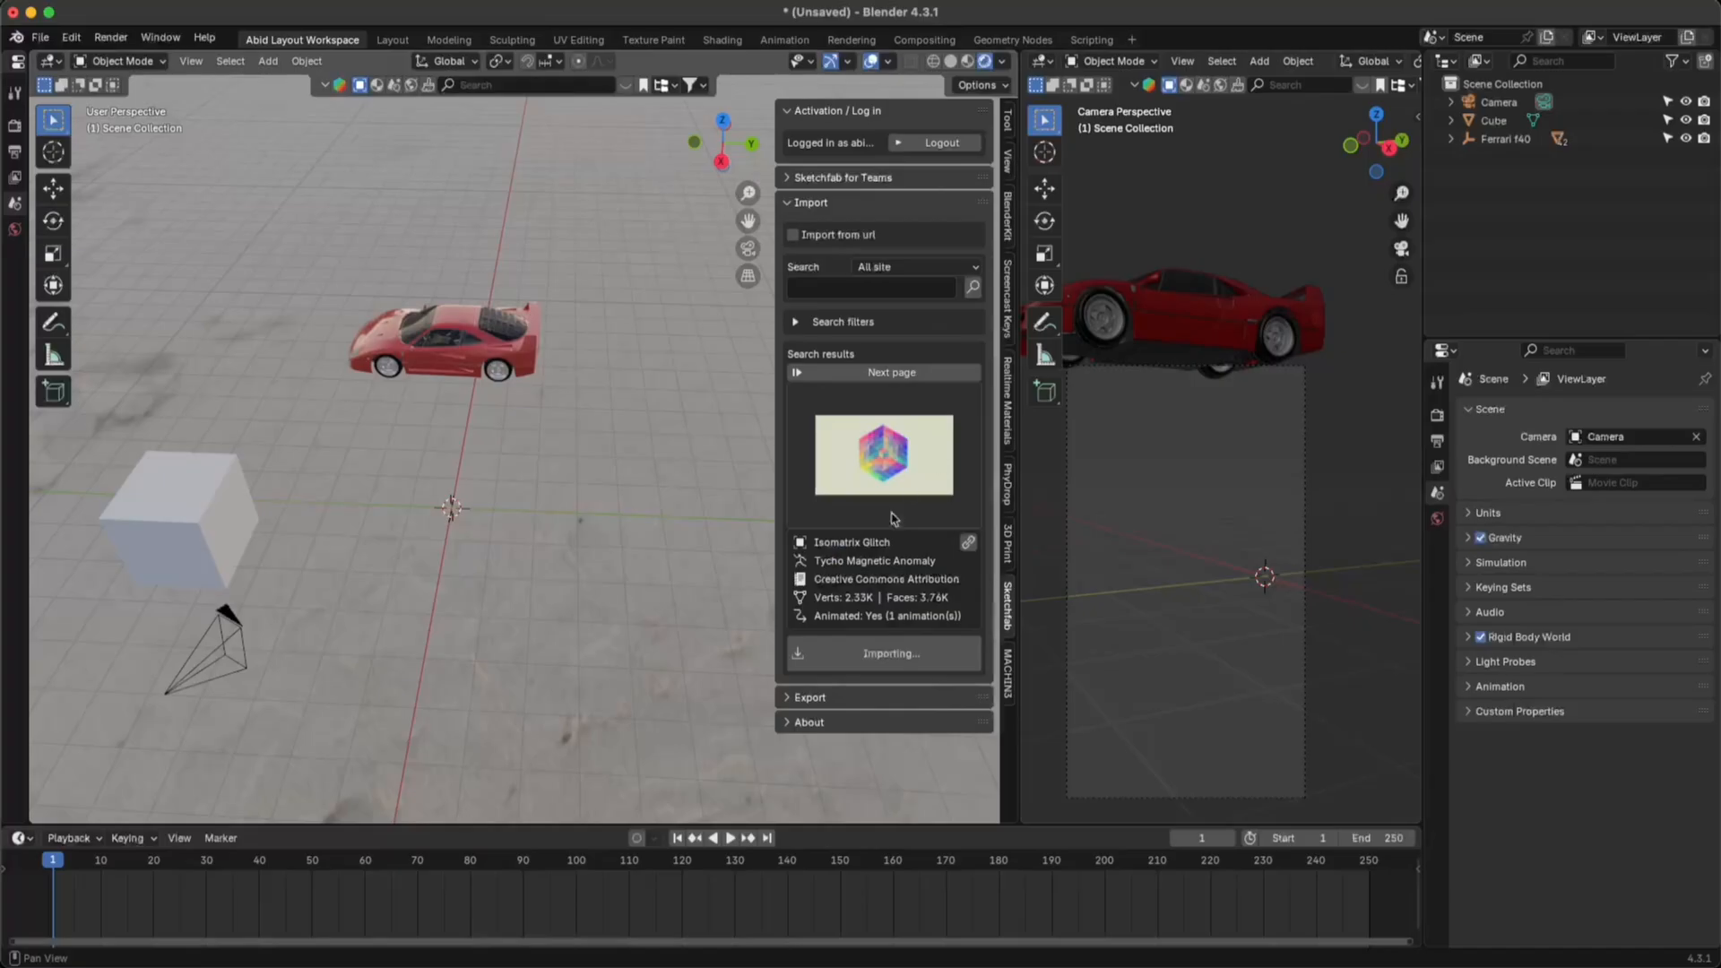
{"action": "left_click", "coordinate": [891, 657]}
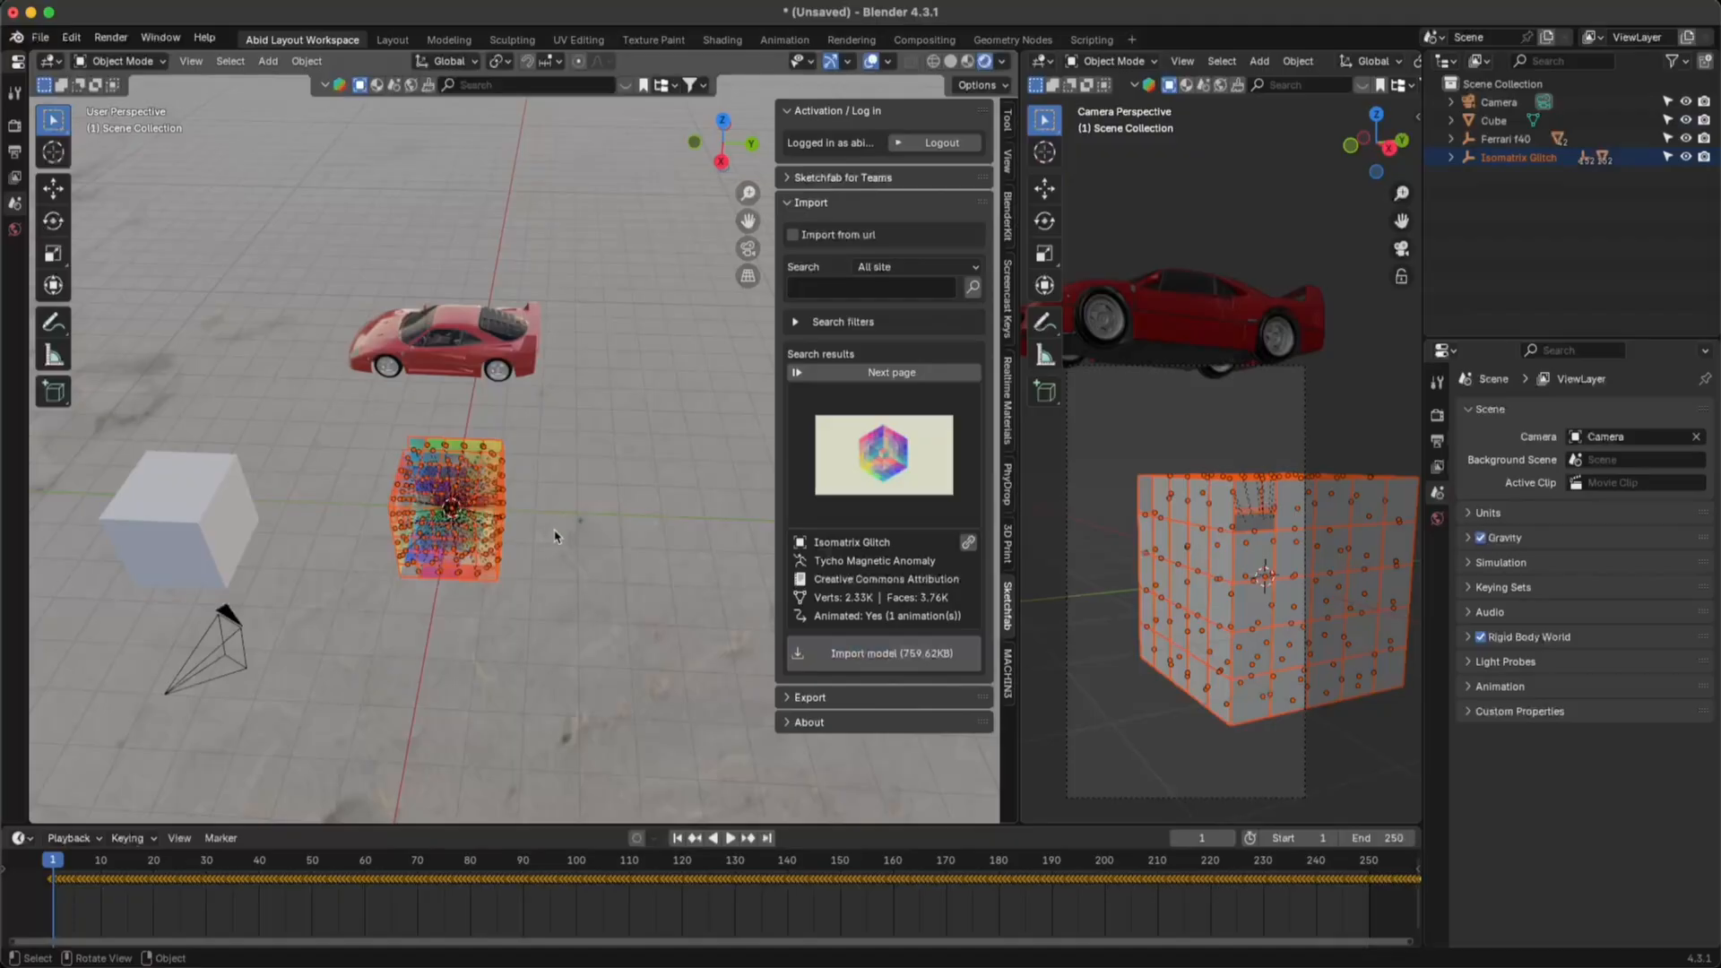
{"action": "mouse_move", "coordinate": [556, 535]}
{"action": "middle_mouse_down"}
{"action": "mouse_move", "coordinate": [600, 518]}
{"action": "mouse_move", "coordinate": [620, 484]}
{"action": "mouse_move", "coordinate": [513, 478]}
{"action": "mouse_move", "coordinate": [556, 462]}
{"action": "middle_mouse_up"}
{"action": "left_click", "coordinate": [619, 484]}
- Browse the Sketchfab result thumbnails and choose the UFO model to view its details and download size
{"action": "left_click", "coordinate": [928, 477]}
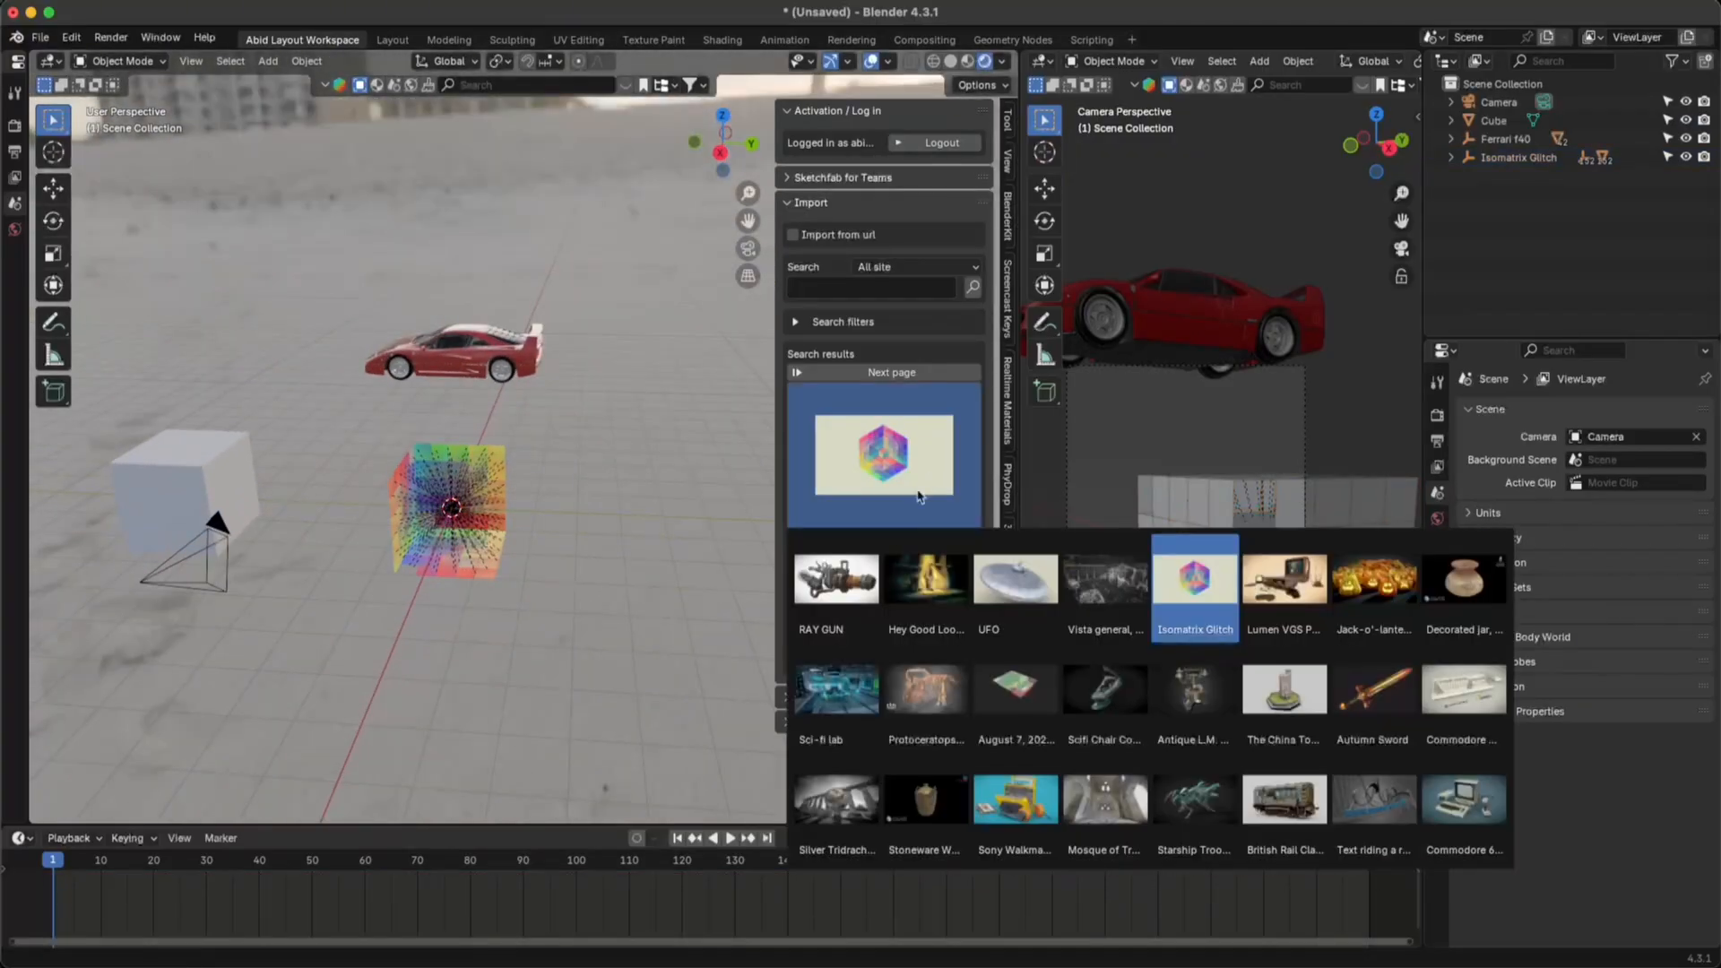
{"action": "left_click", "coordinate": [880, 459]}
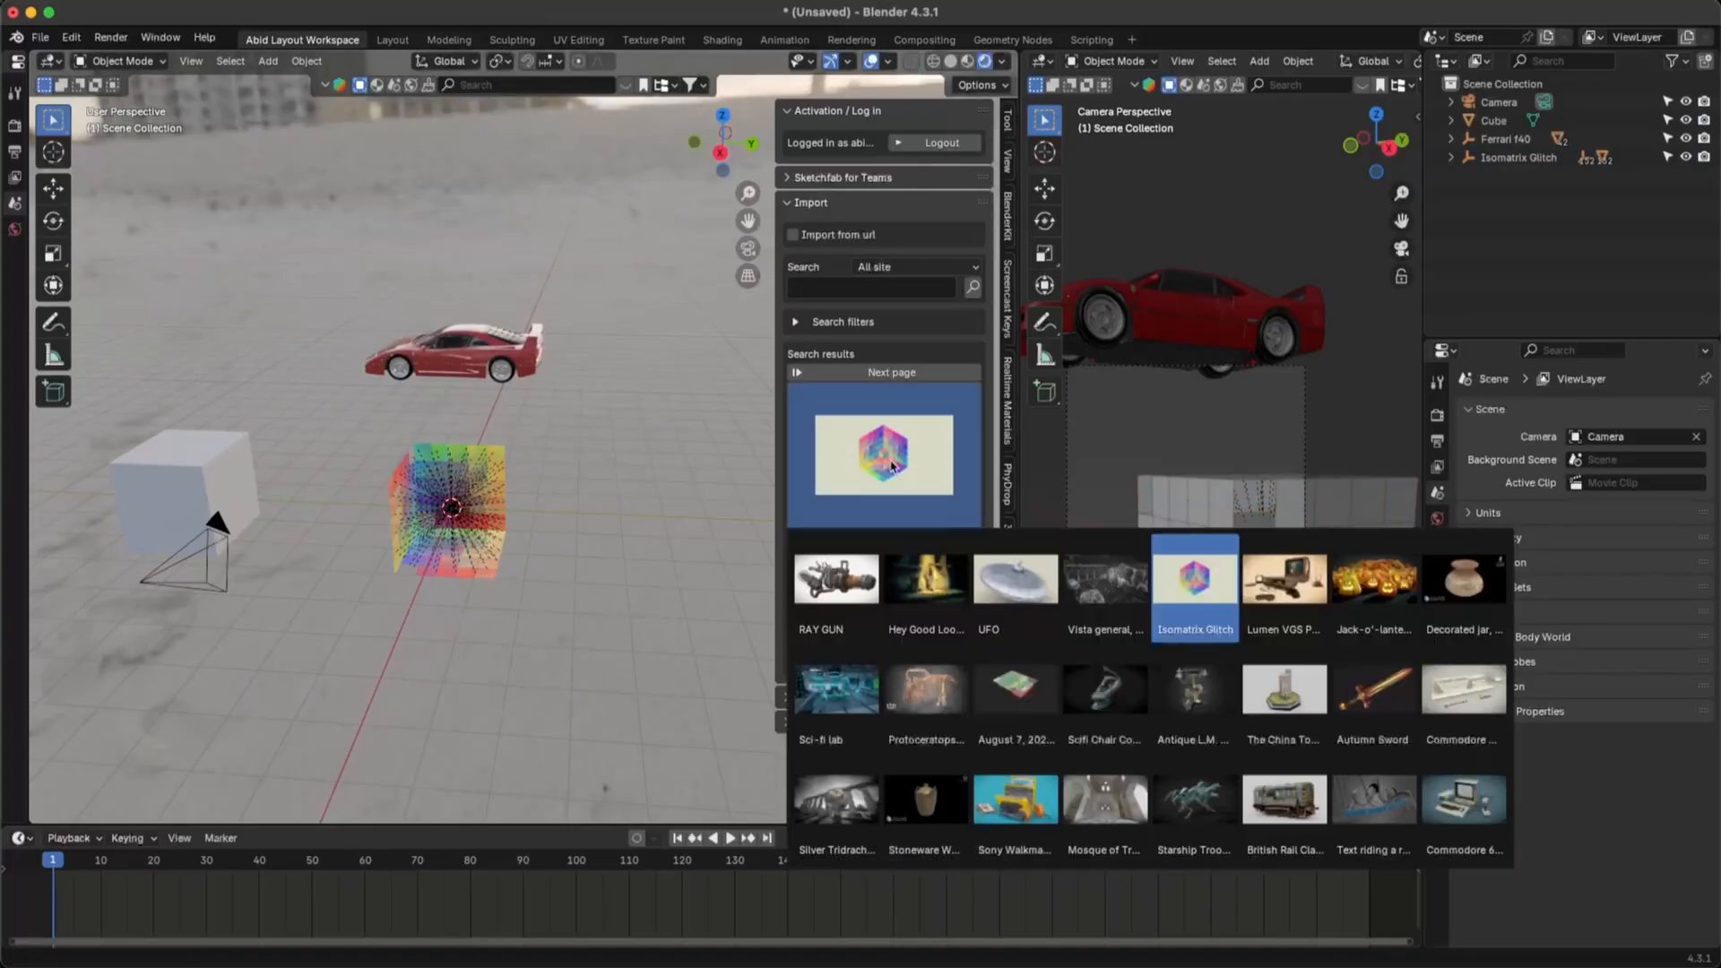
{"action": "left_click", "coordinate": [1003, 589]}
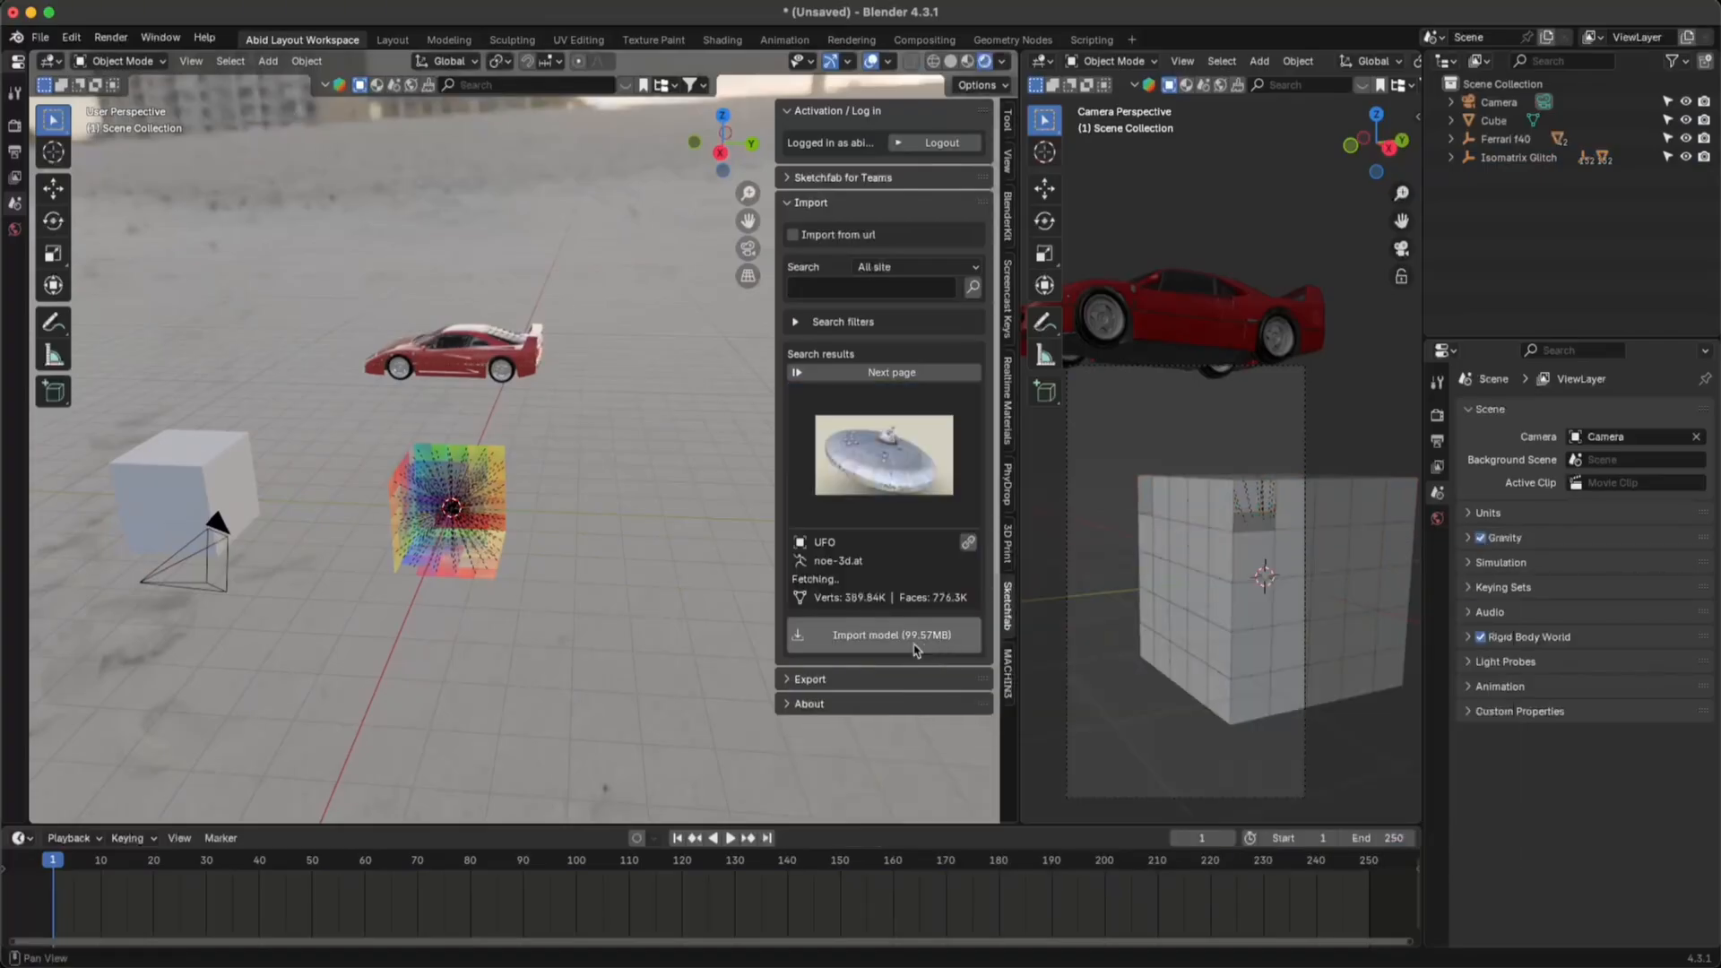
{"action": "left_click", "coordinate": [919, 455]}
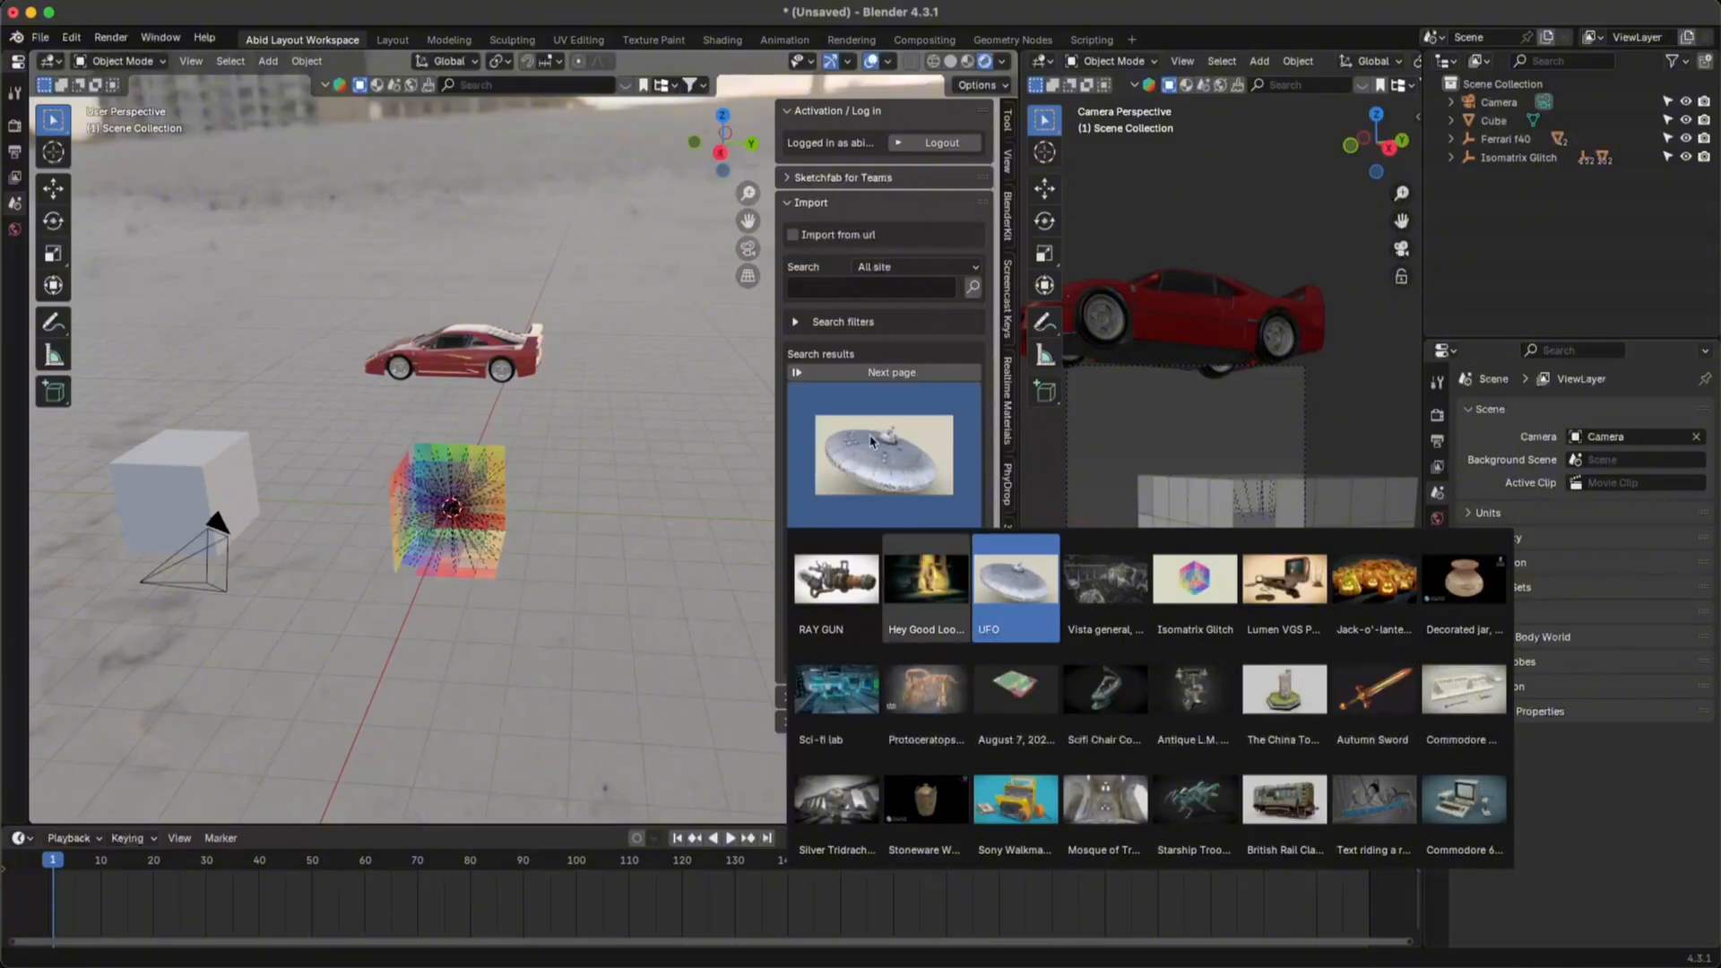
- Search Sketchfab for "cube" and import the Marching Cubes model
{"action": "left_click", "coordinate": [880, 283]}
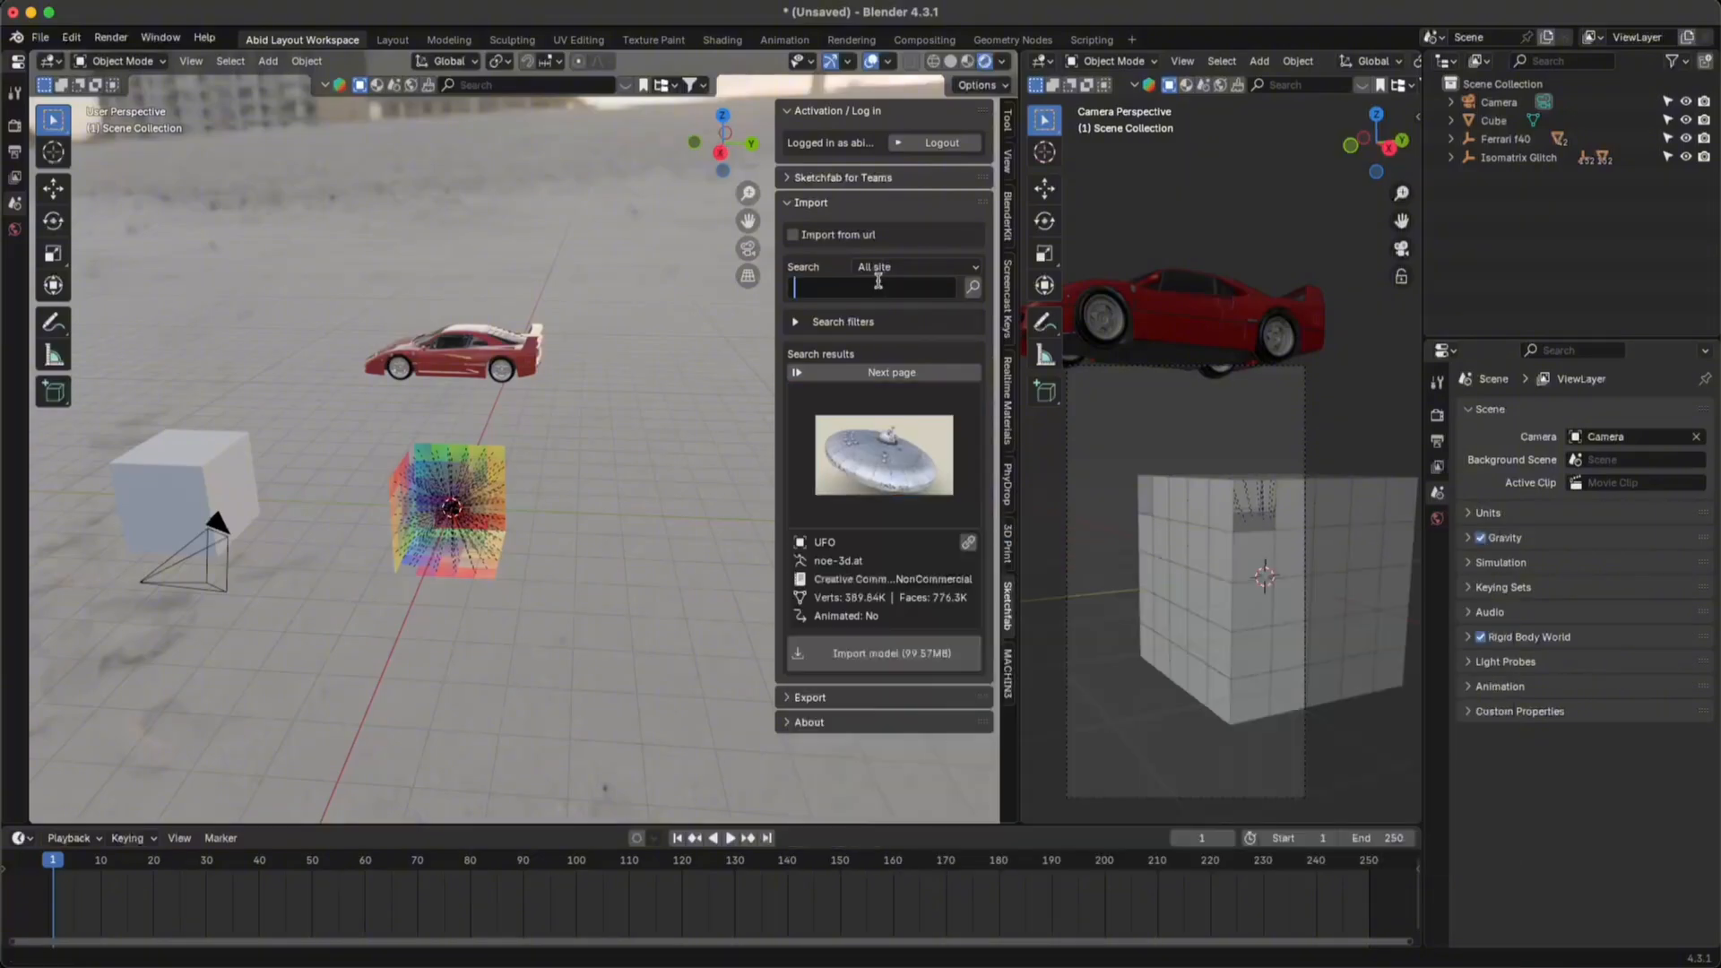
{"action": "type", "text": "cube"}
{"action": "key", "text": "Return"}
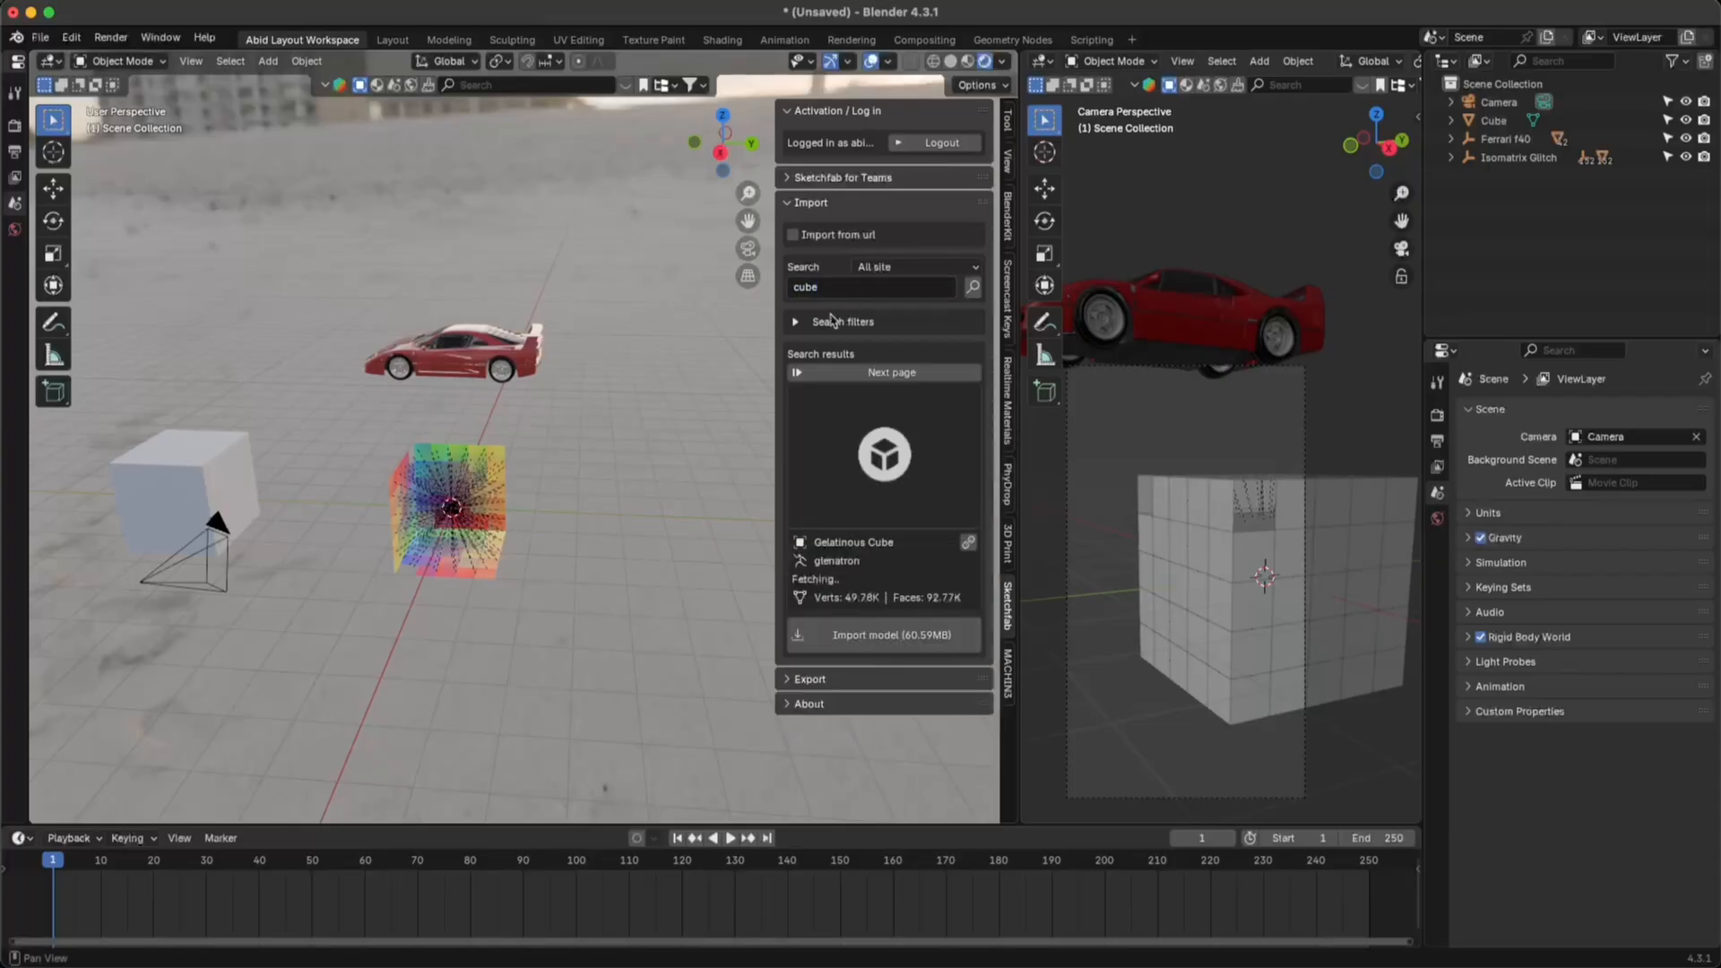
{"action": "left_click", "coordinate": [884, 452]}
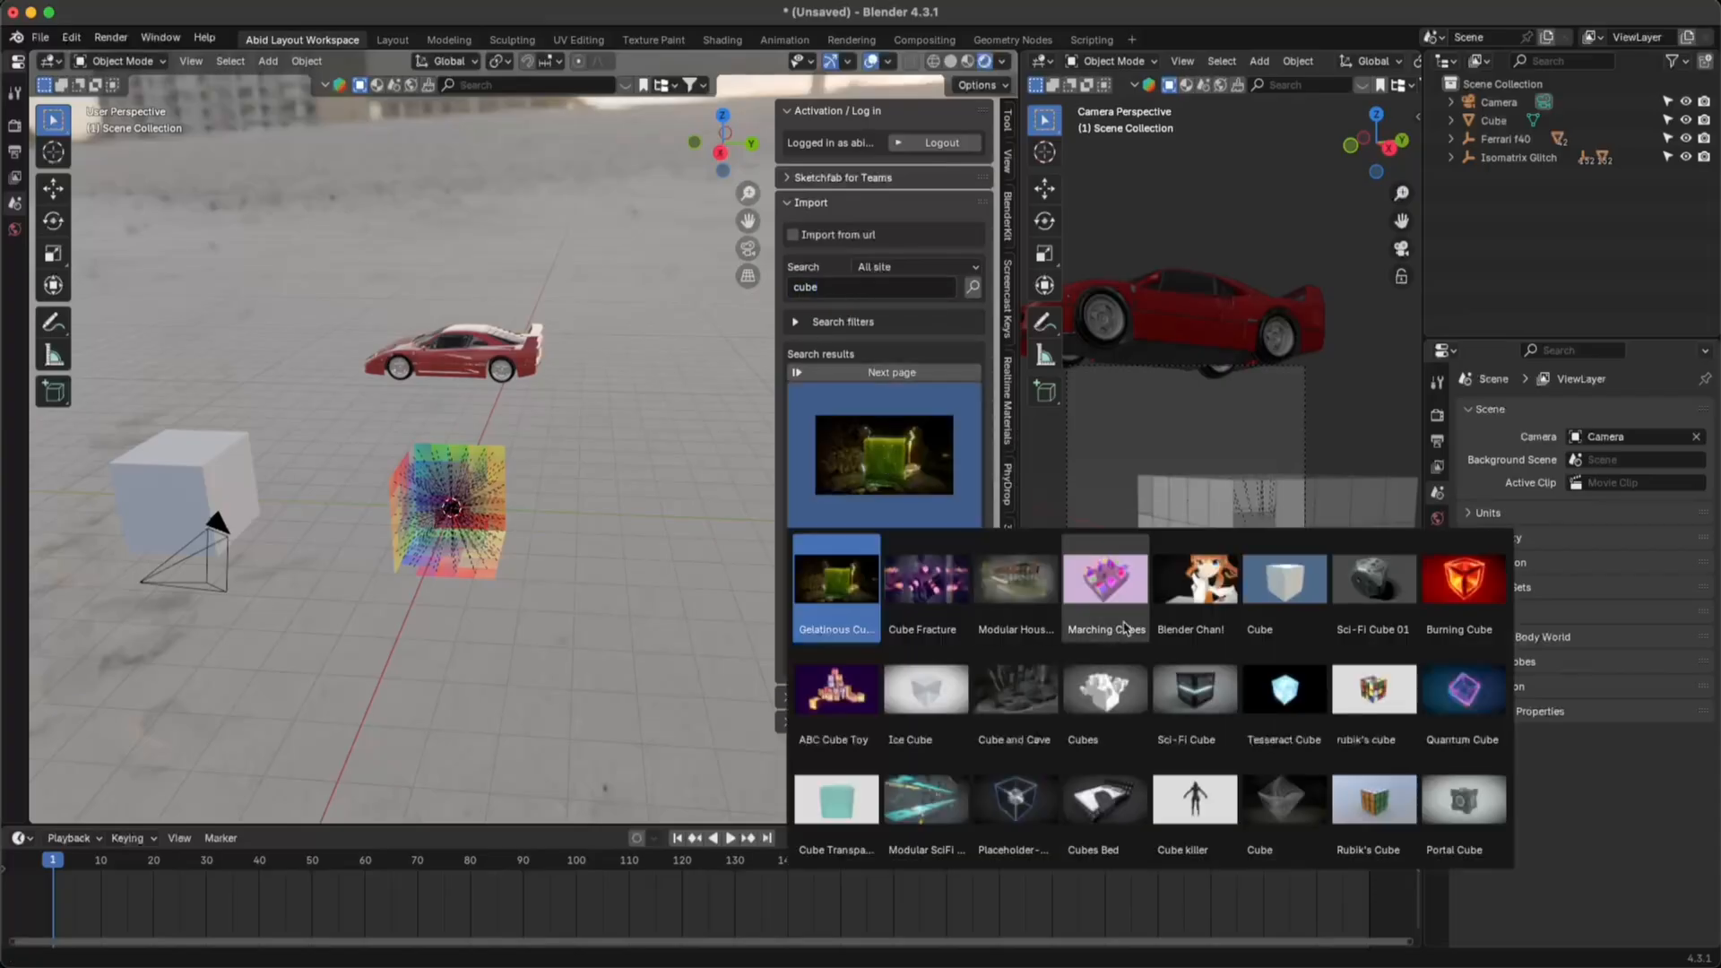
{"action": "left_click", "coordinate": [1108, 589]}
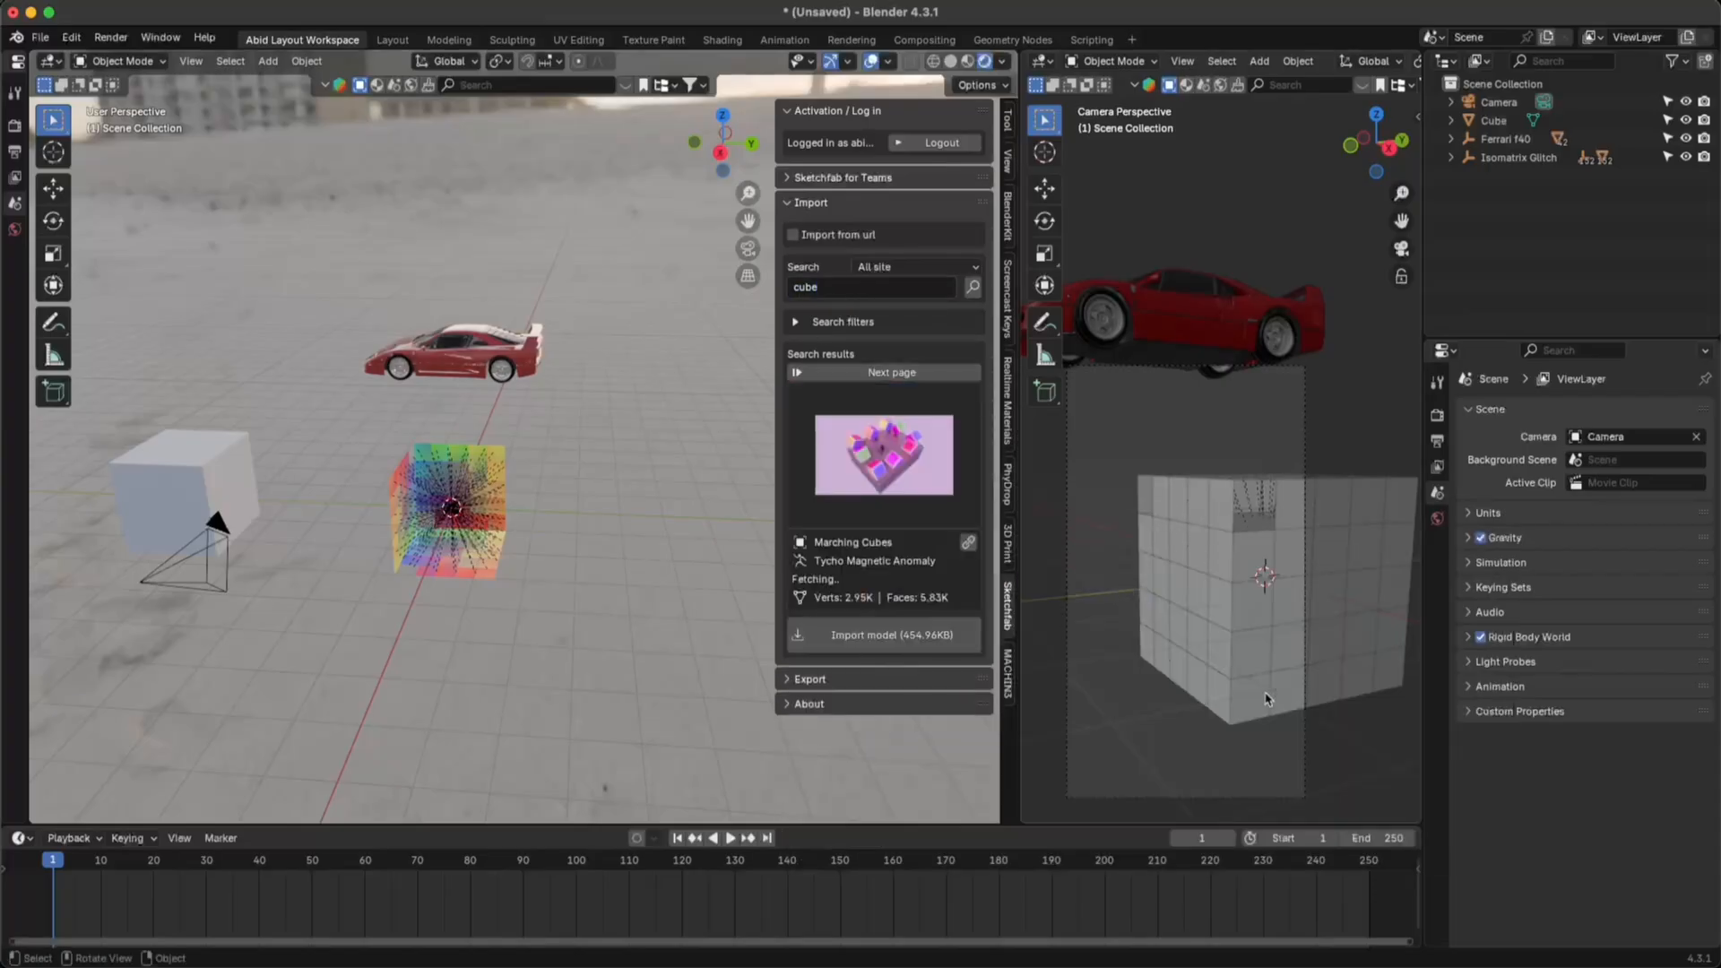
{"action": "left_click", "coordinate": [933, 657]}
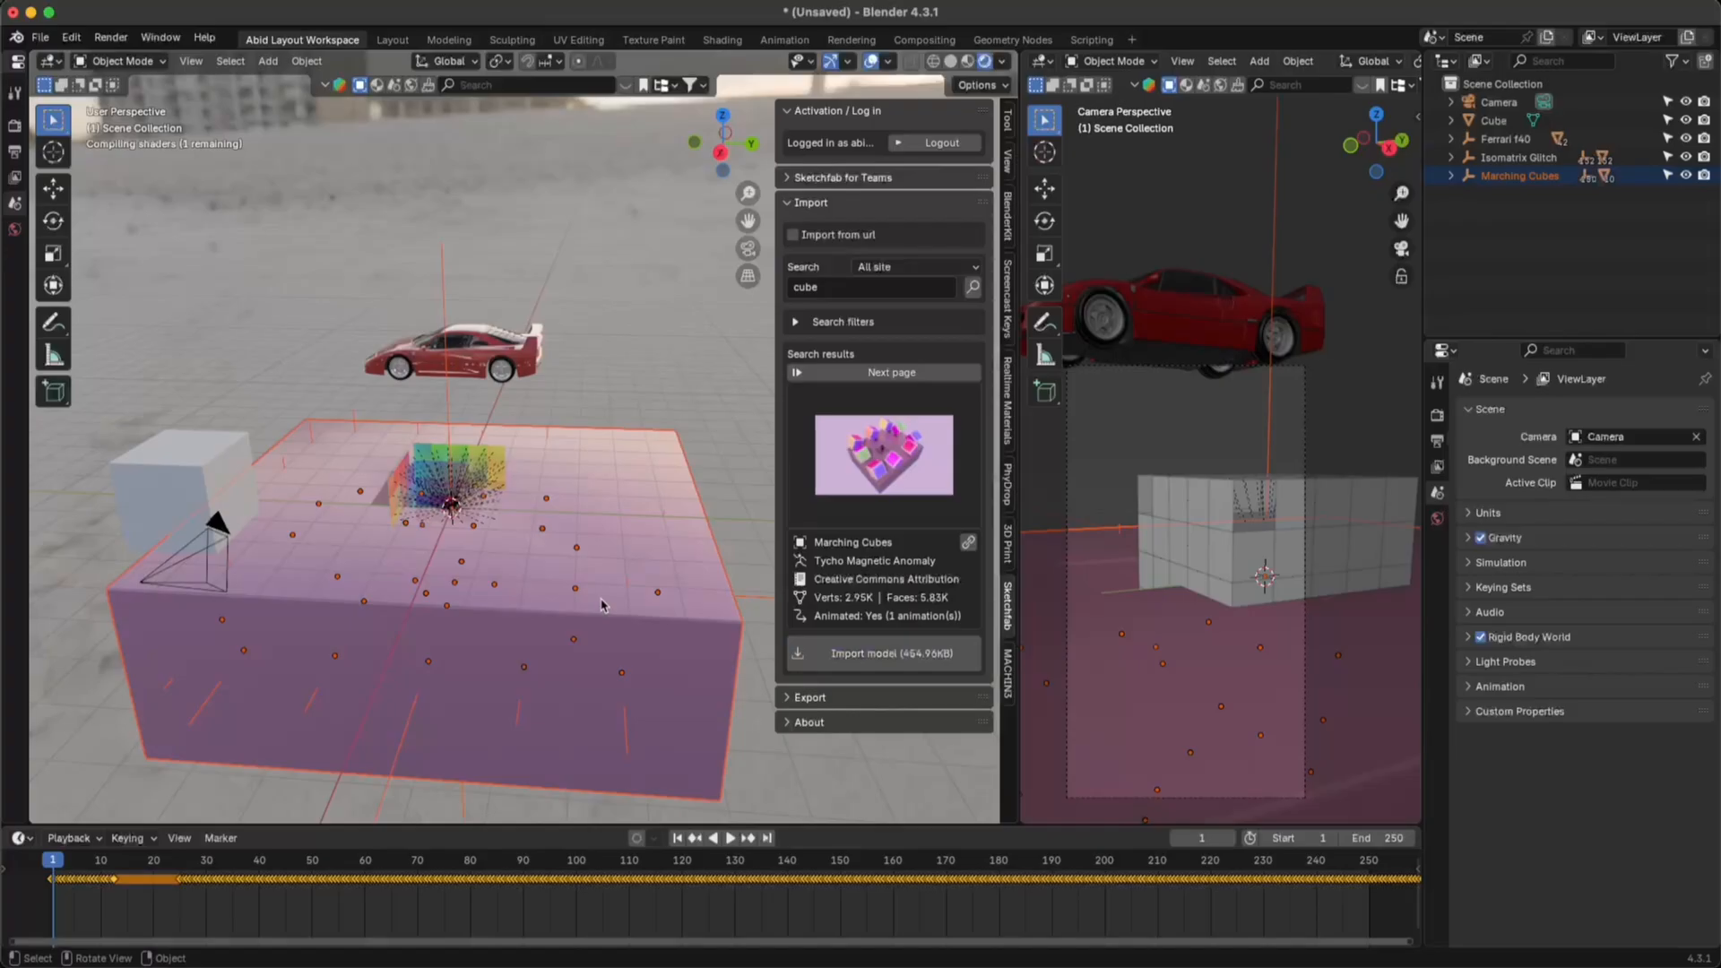
- Move the Marching Cubes model away from the other objects by about 2.3 m in X, -6.6 m in Y and -4.7 m in Z
{"action": "scroll", "coordinate": [592, 604], "scroll_direction": "down", "scroll_amount": 3}
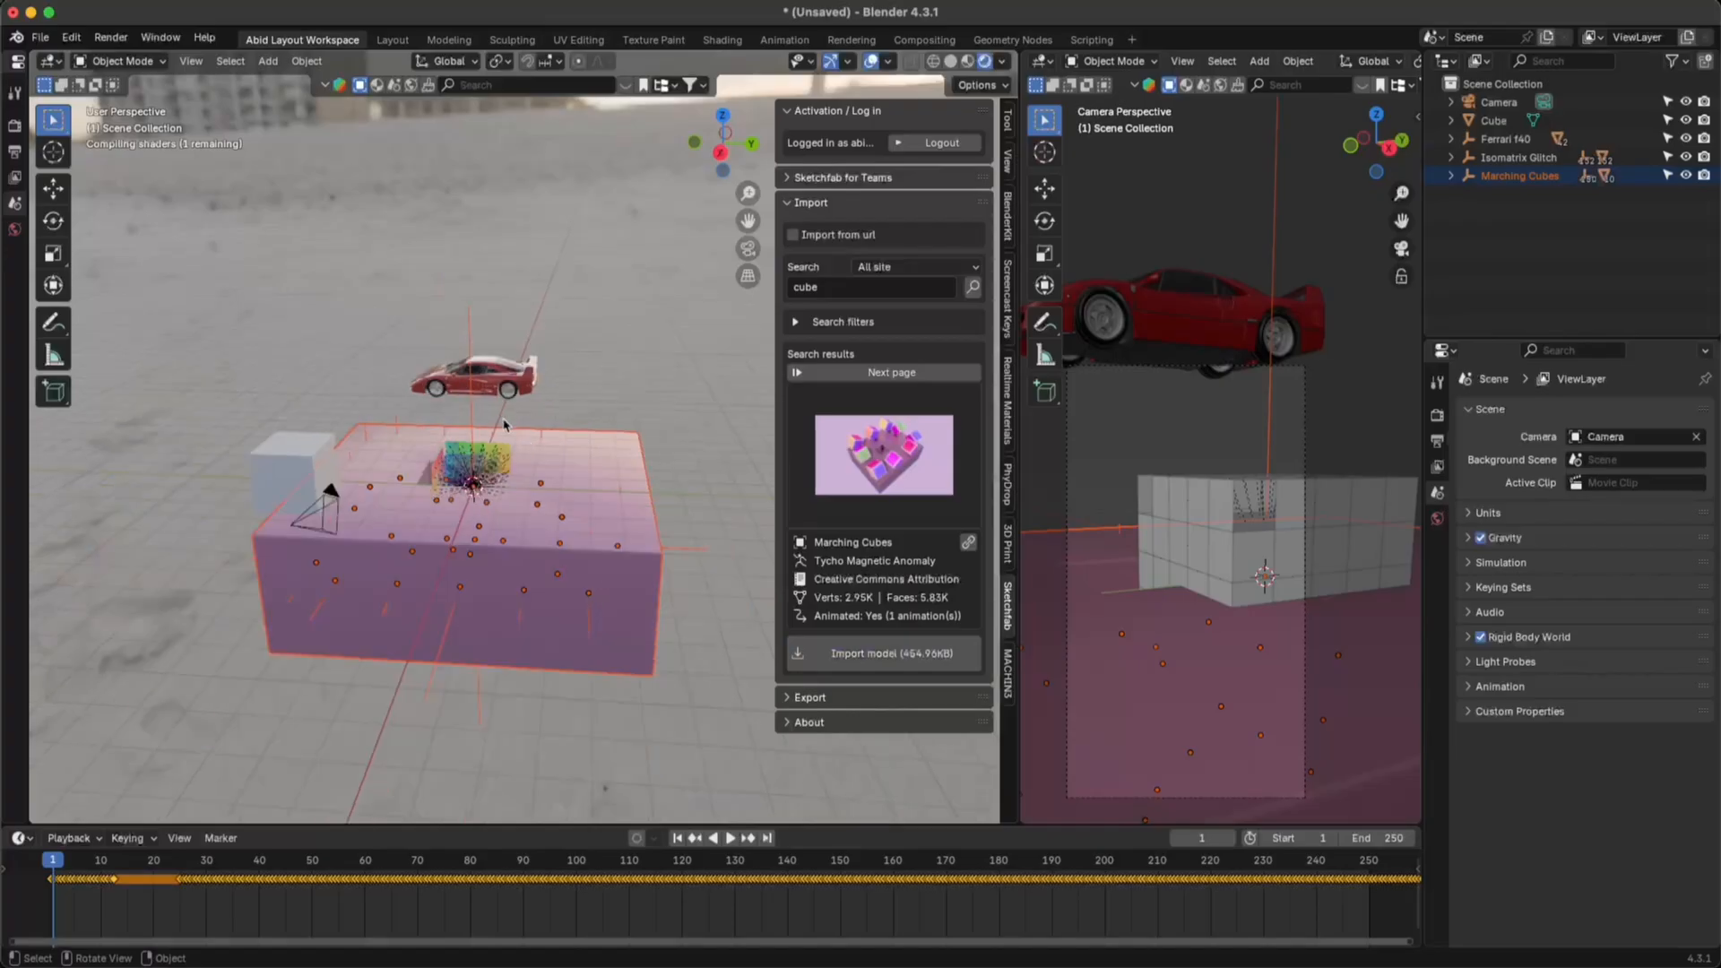
{"action": "key", "text": "g"}
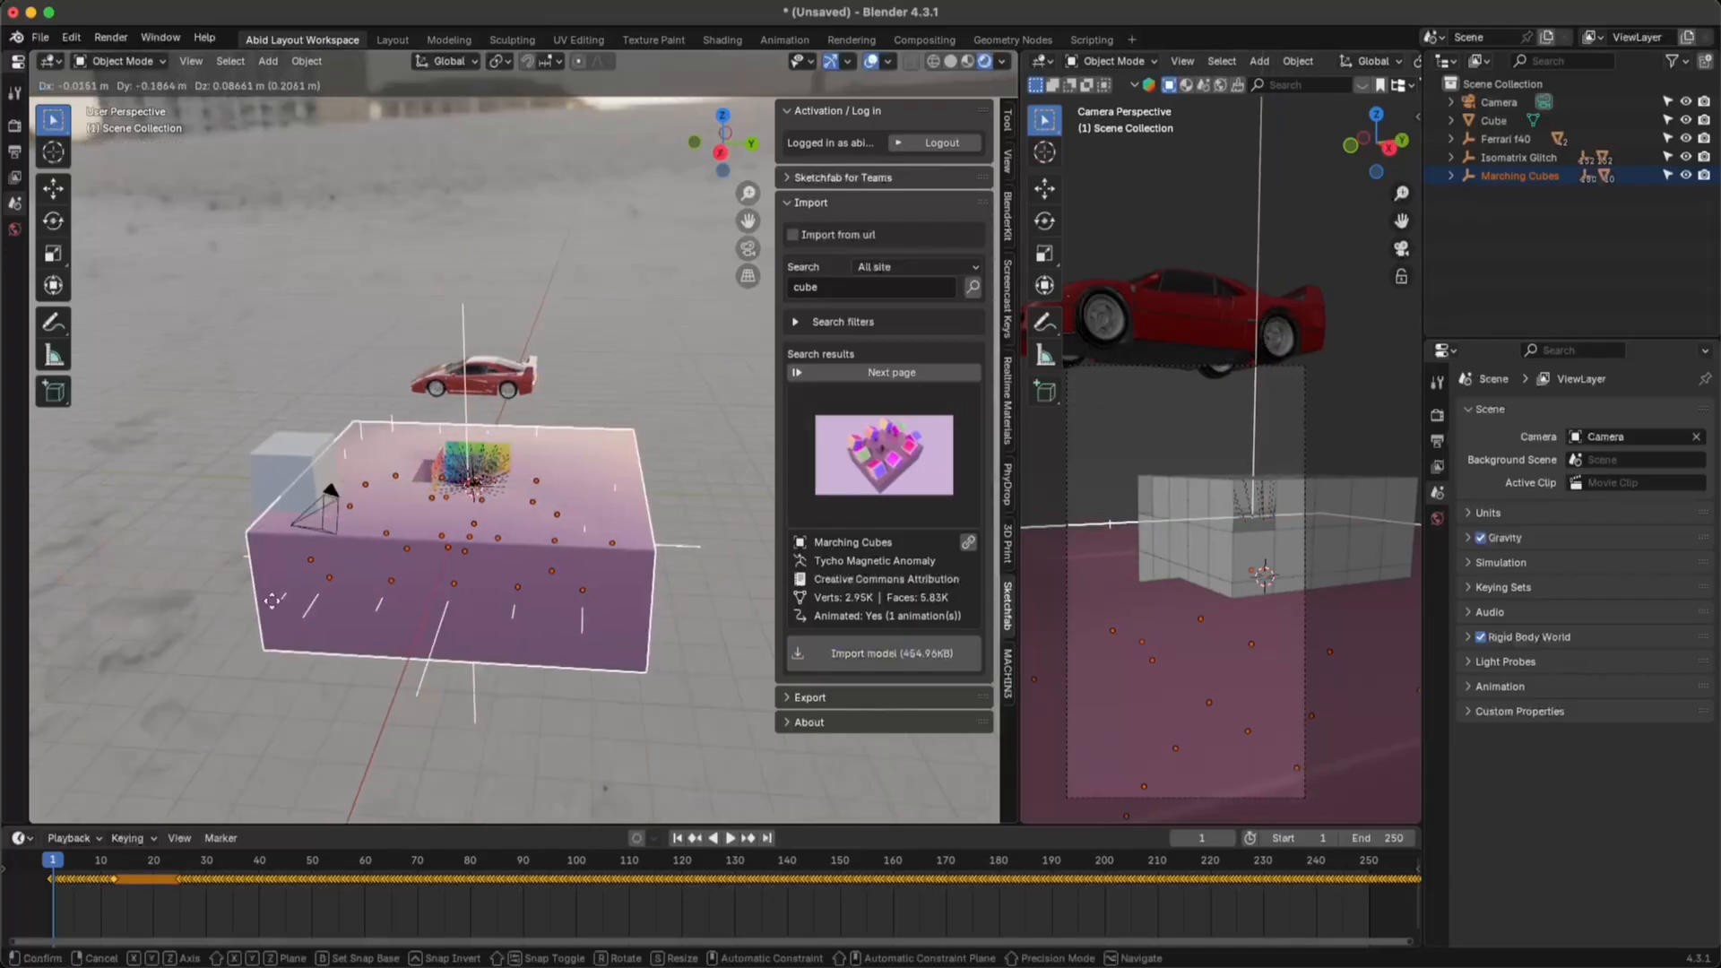
{"action": "left_click", "coordinate": [233, 798]}
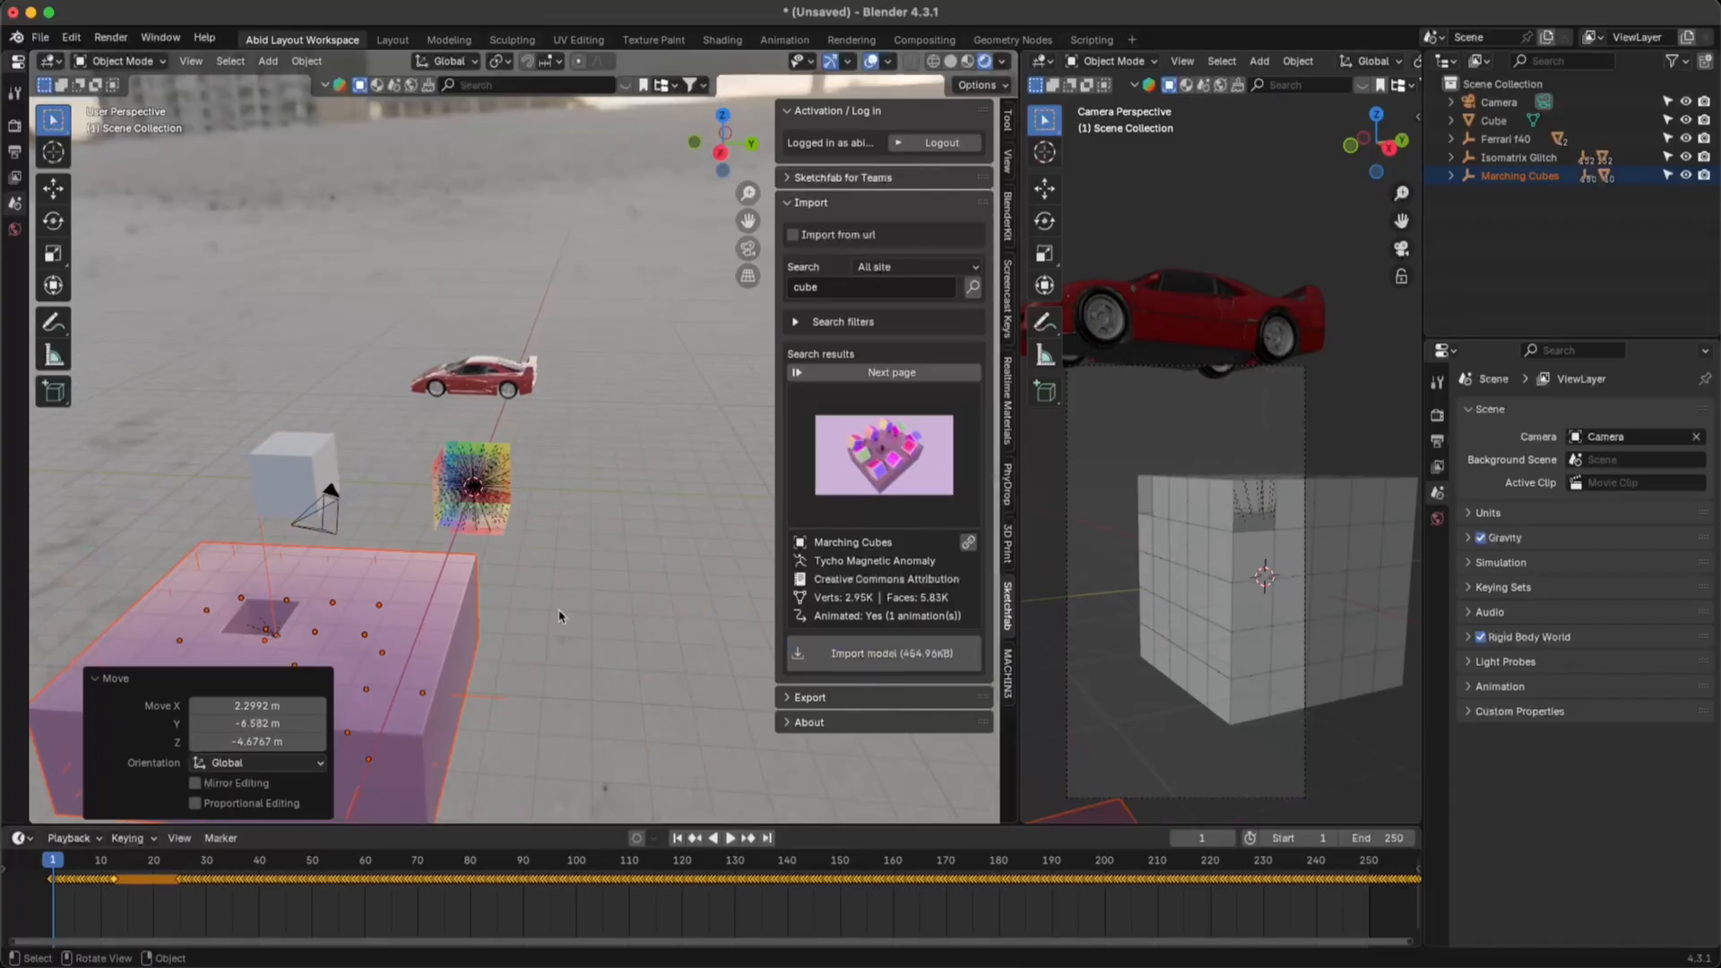
{"action": "middle_click_drag", "start_coordinate": [233, 797], "coordinate": [575, 715]}
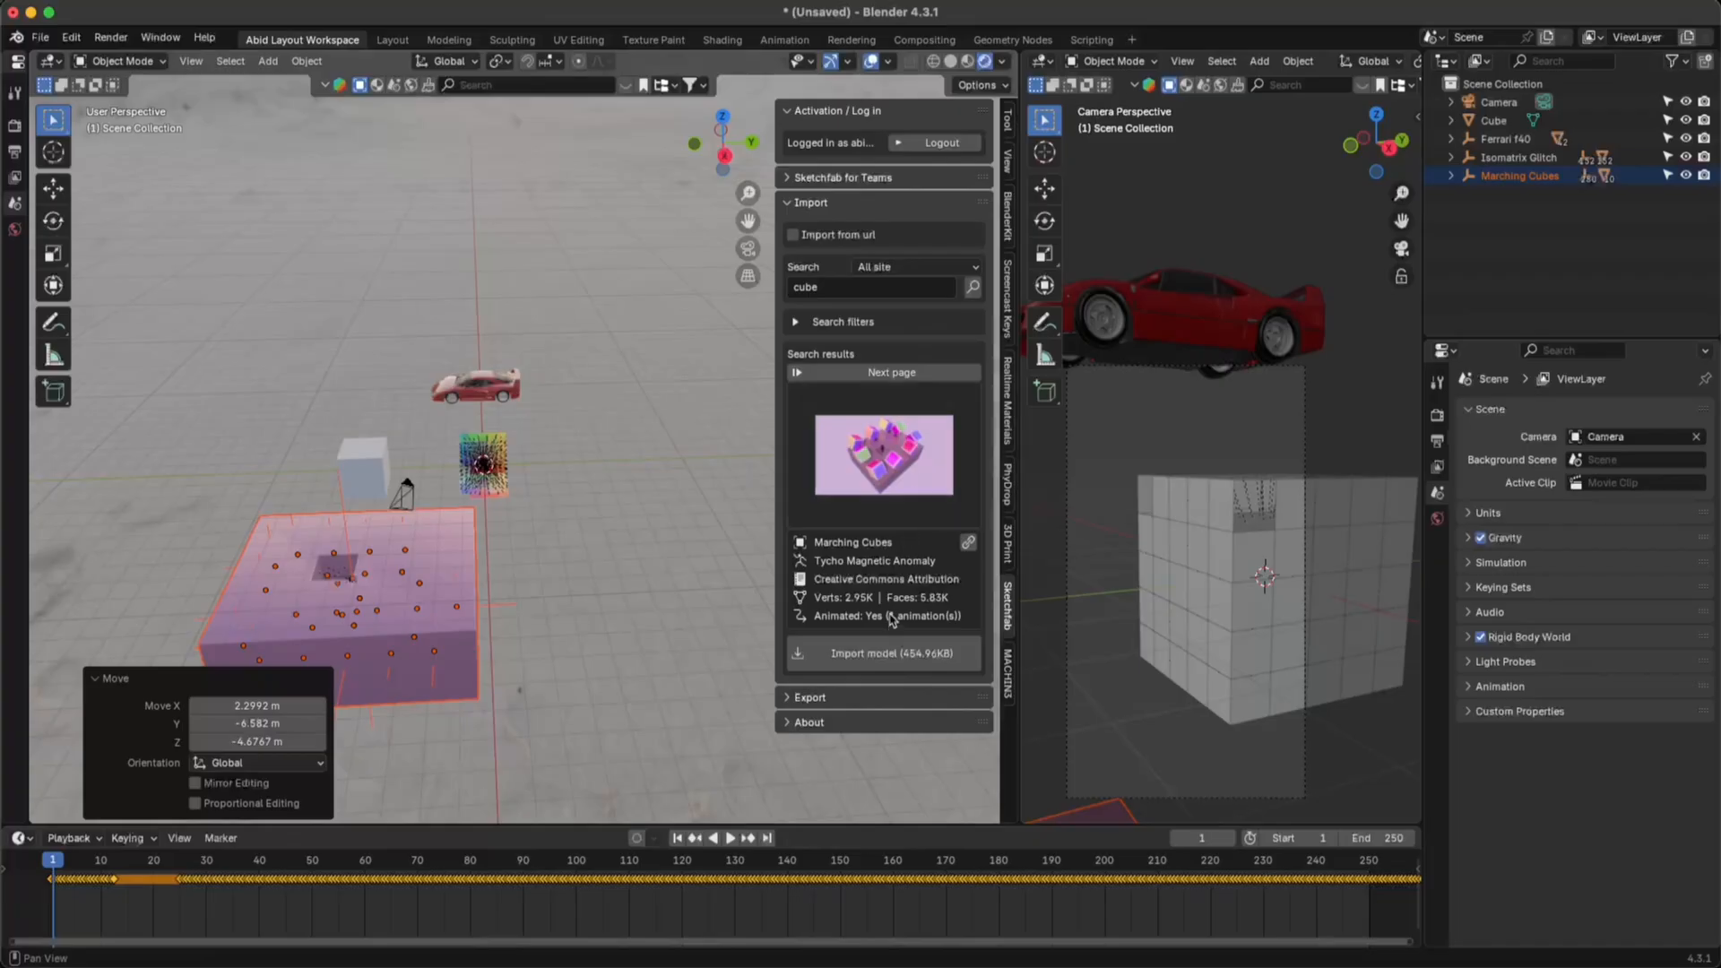
- Choose the ABC Cube Toy model from the cube search results and import it into the scene
{"action": "left_click", "coordinate": [892, 446]}
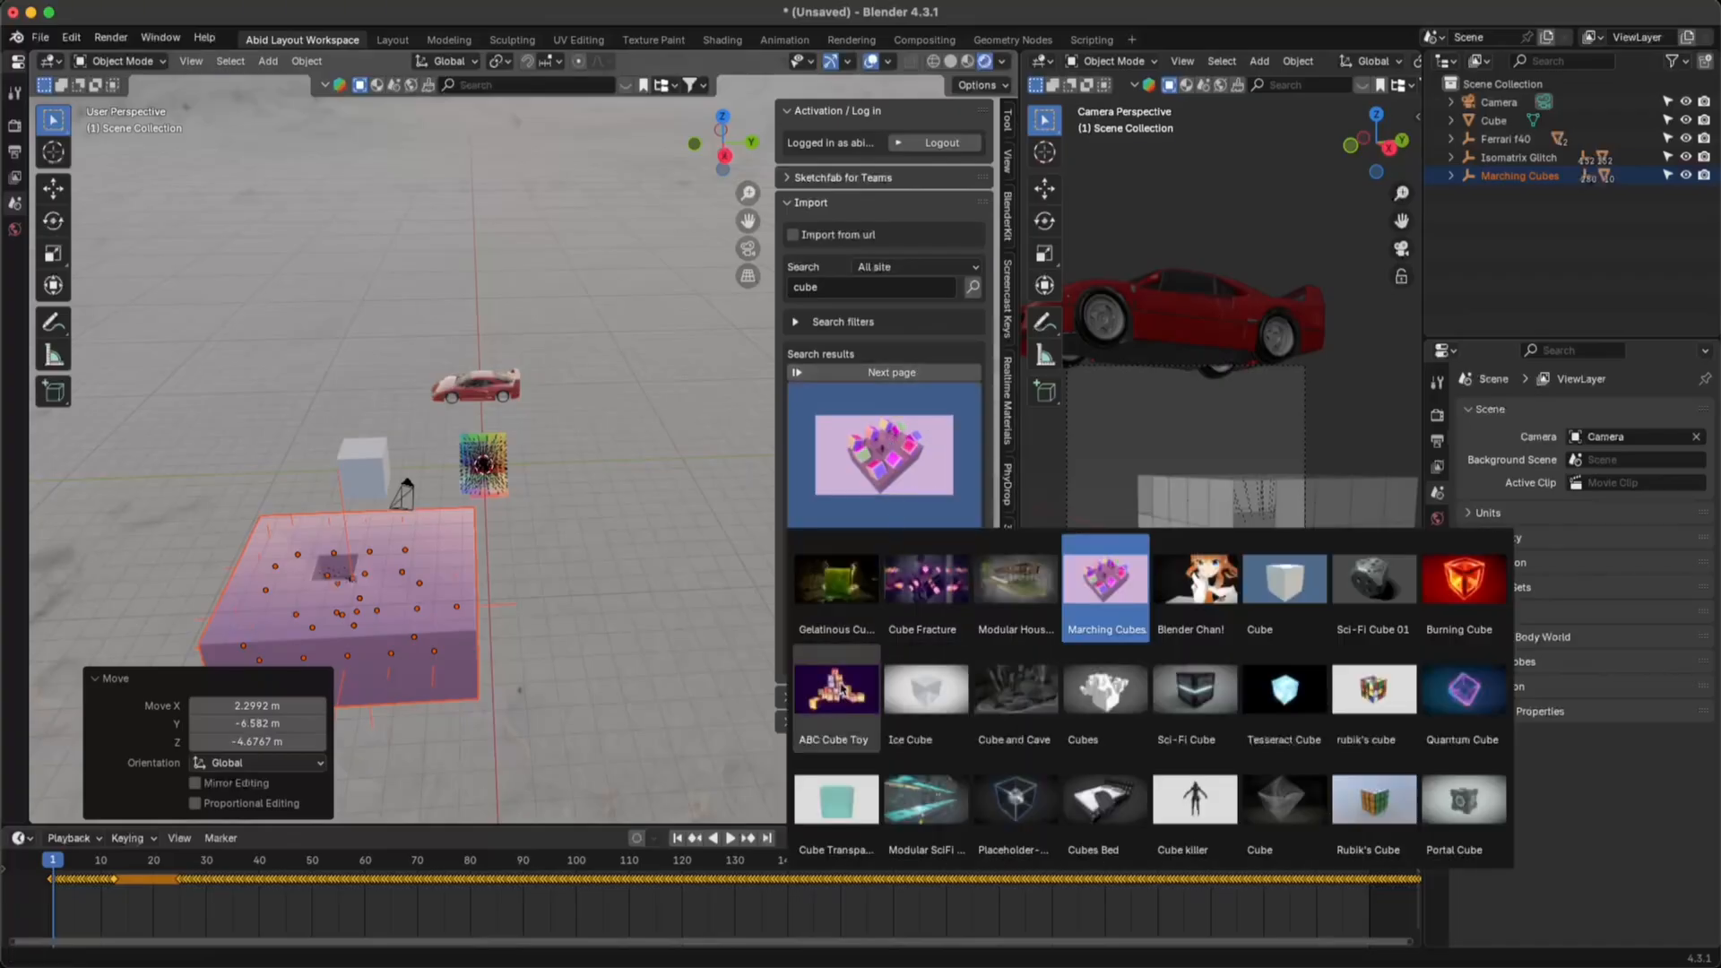
{"action": "left_click", "coordinate": [843, 687]}
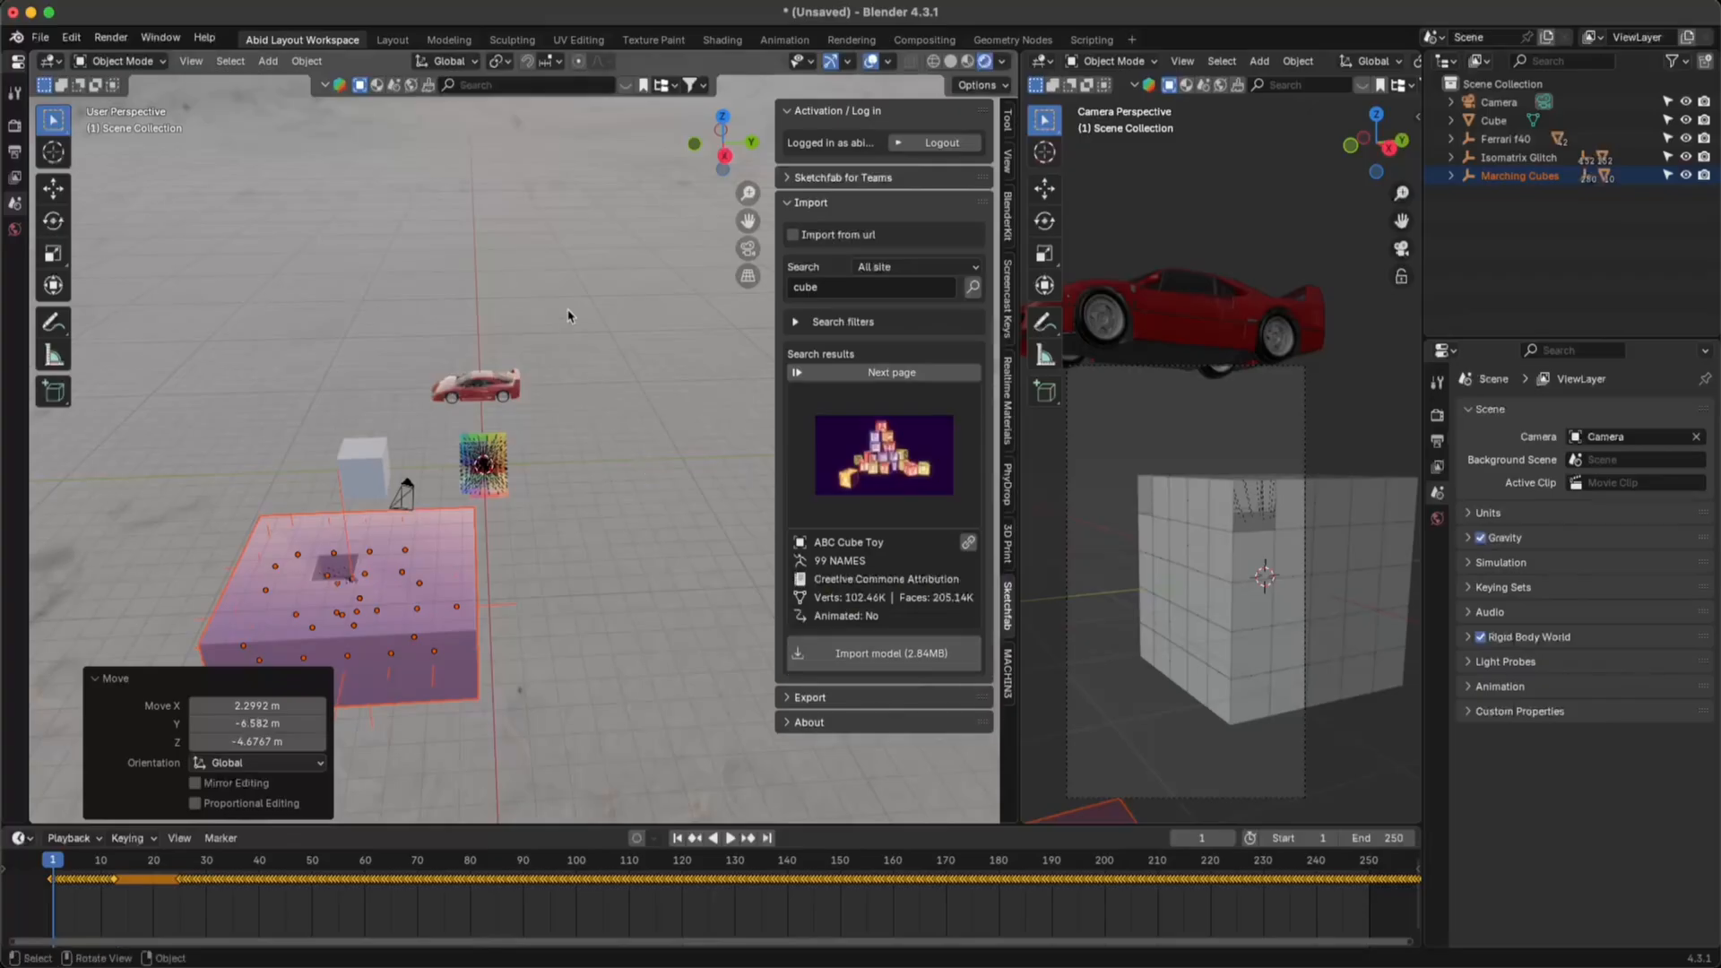
{"action": "mouse_move", "coordinate": [606, 401]}
{"action": "middle_mouse_down"}
{"action": "mouse_move", "coordinate": [506, 337]}
{"action": "mouse_move", "coordinate": [601, 371]}
{"action": "middle_mouse_up"}
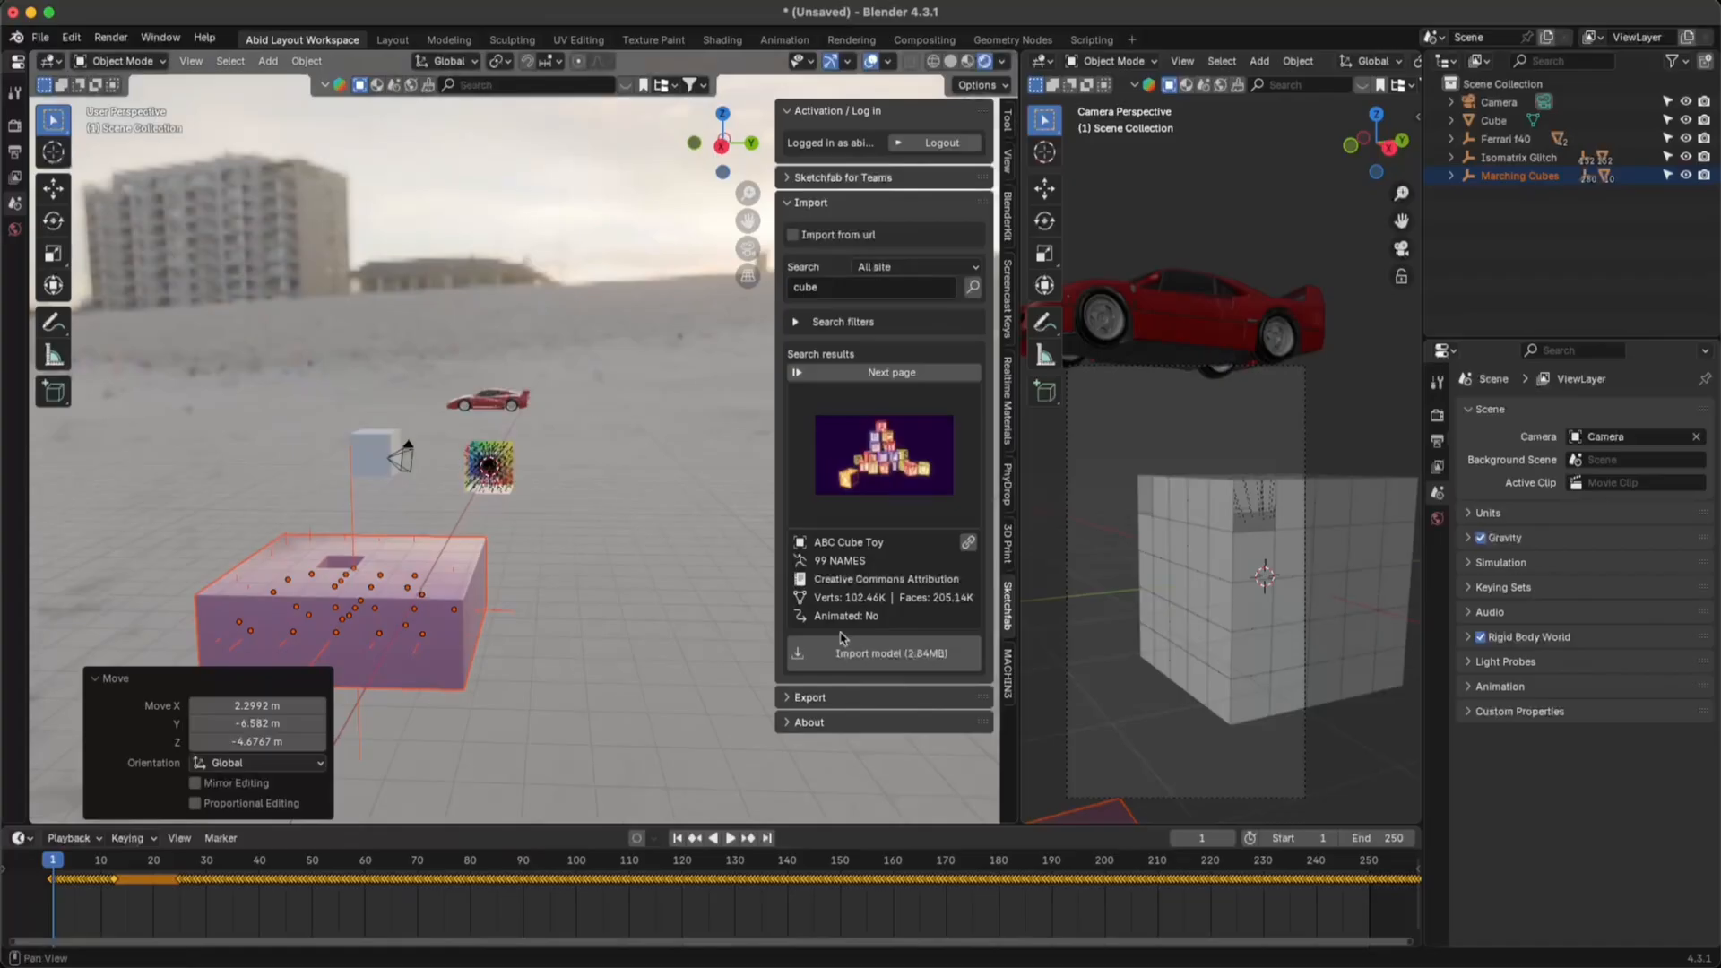
{"action": "left_click", "coordinate": [921, 653]}
- Move the ABC Cube Toy model away from the other objects by about 43 m in X, -69 m in Y and 43 m in Z
{"action": "scroll", "coordinate": [653, 469], "scroll_direction": "down", "scroll_amount": 8}
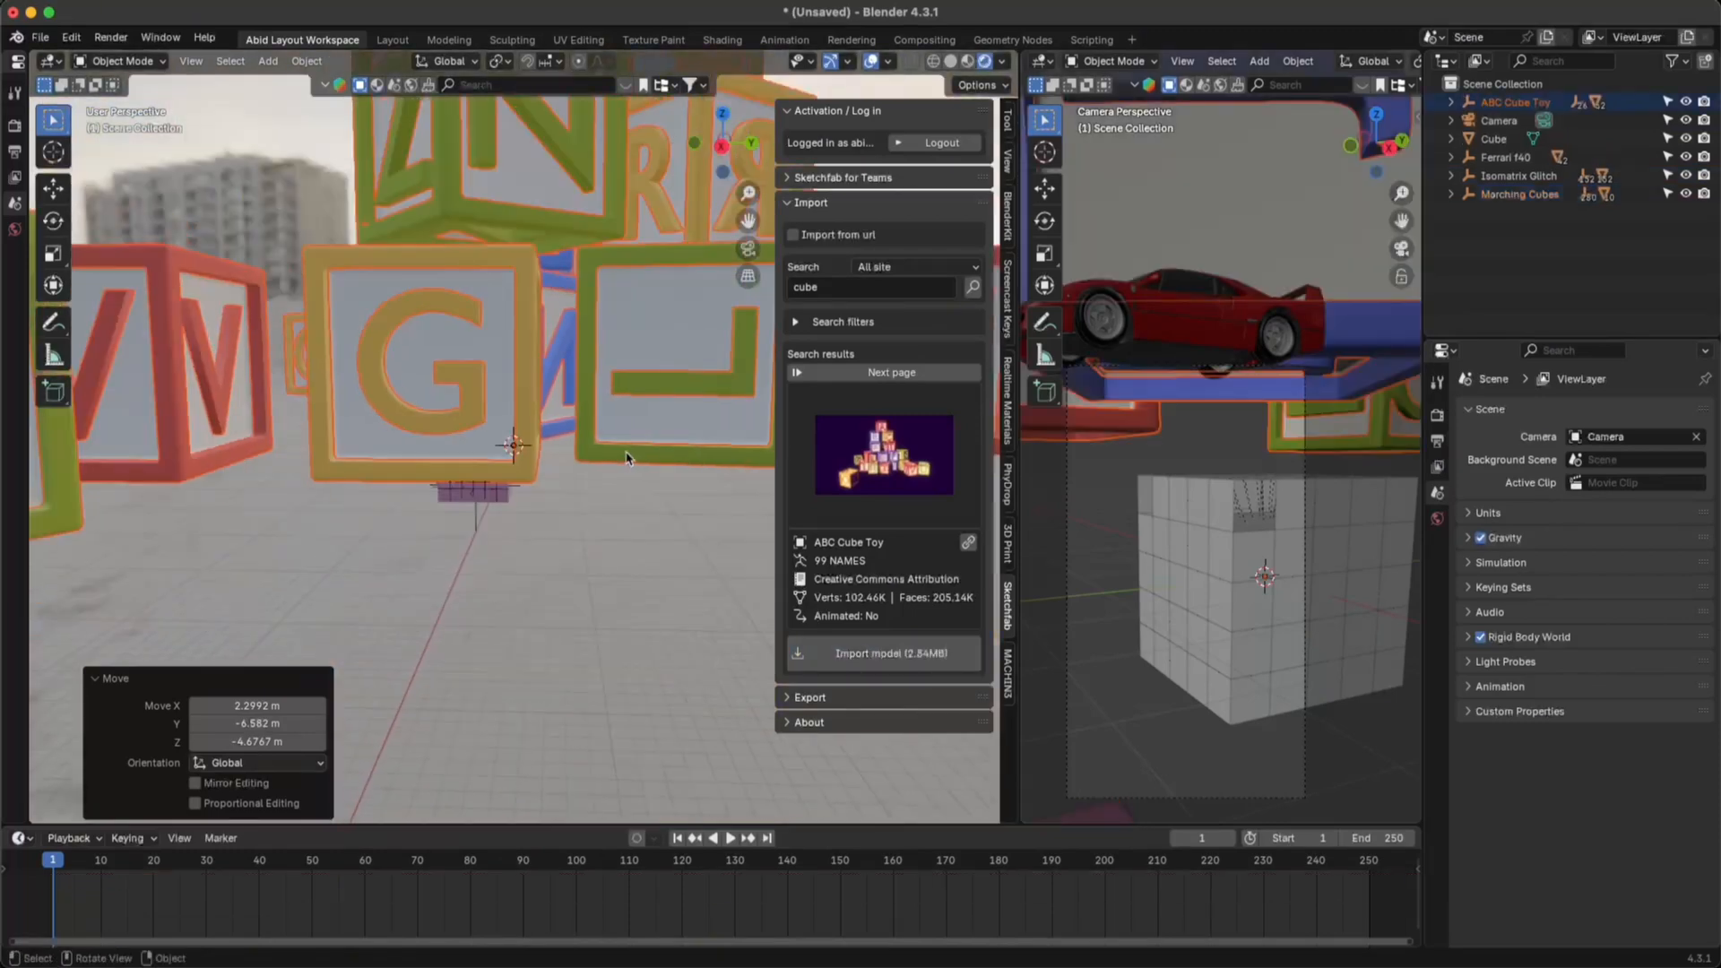
{"action": "scroll", "coordinate": [618, 445], "scroll_direction": "down", "scroll_amount": 10}
{"action": "middle_click_drag", "start_coordinate": [610, 439], "coordinate": [500, 475]}
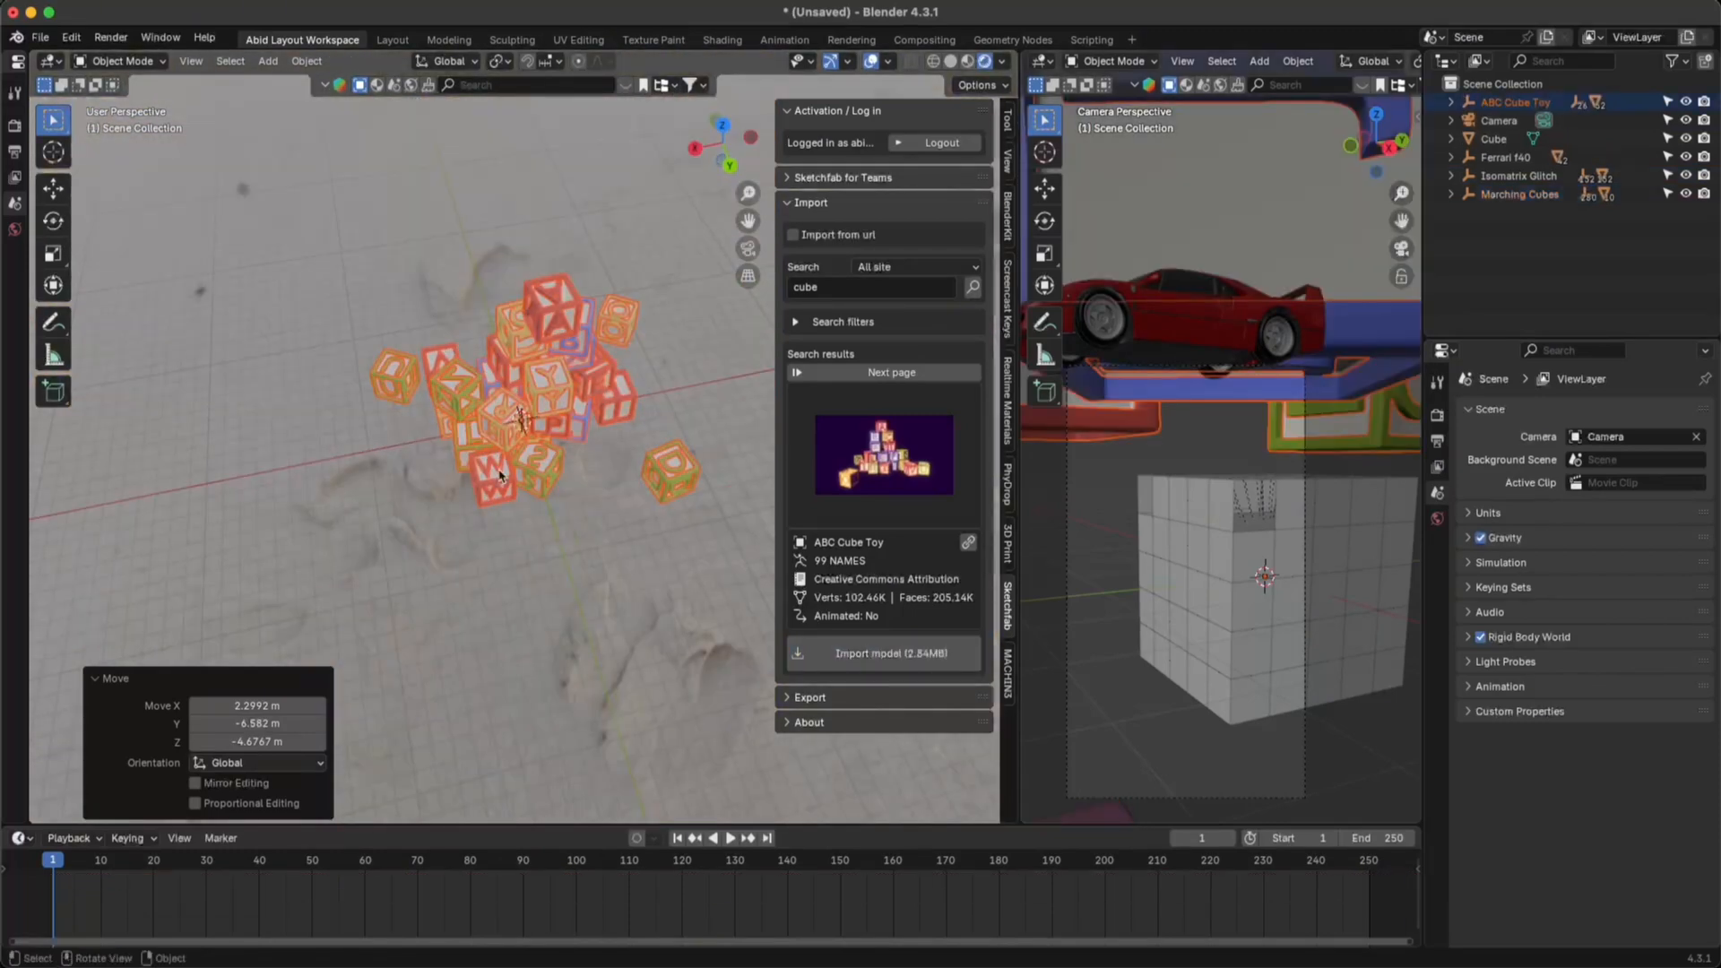
{"action": "key", "text": "g"}
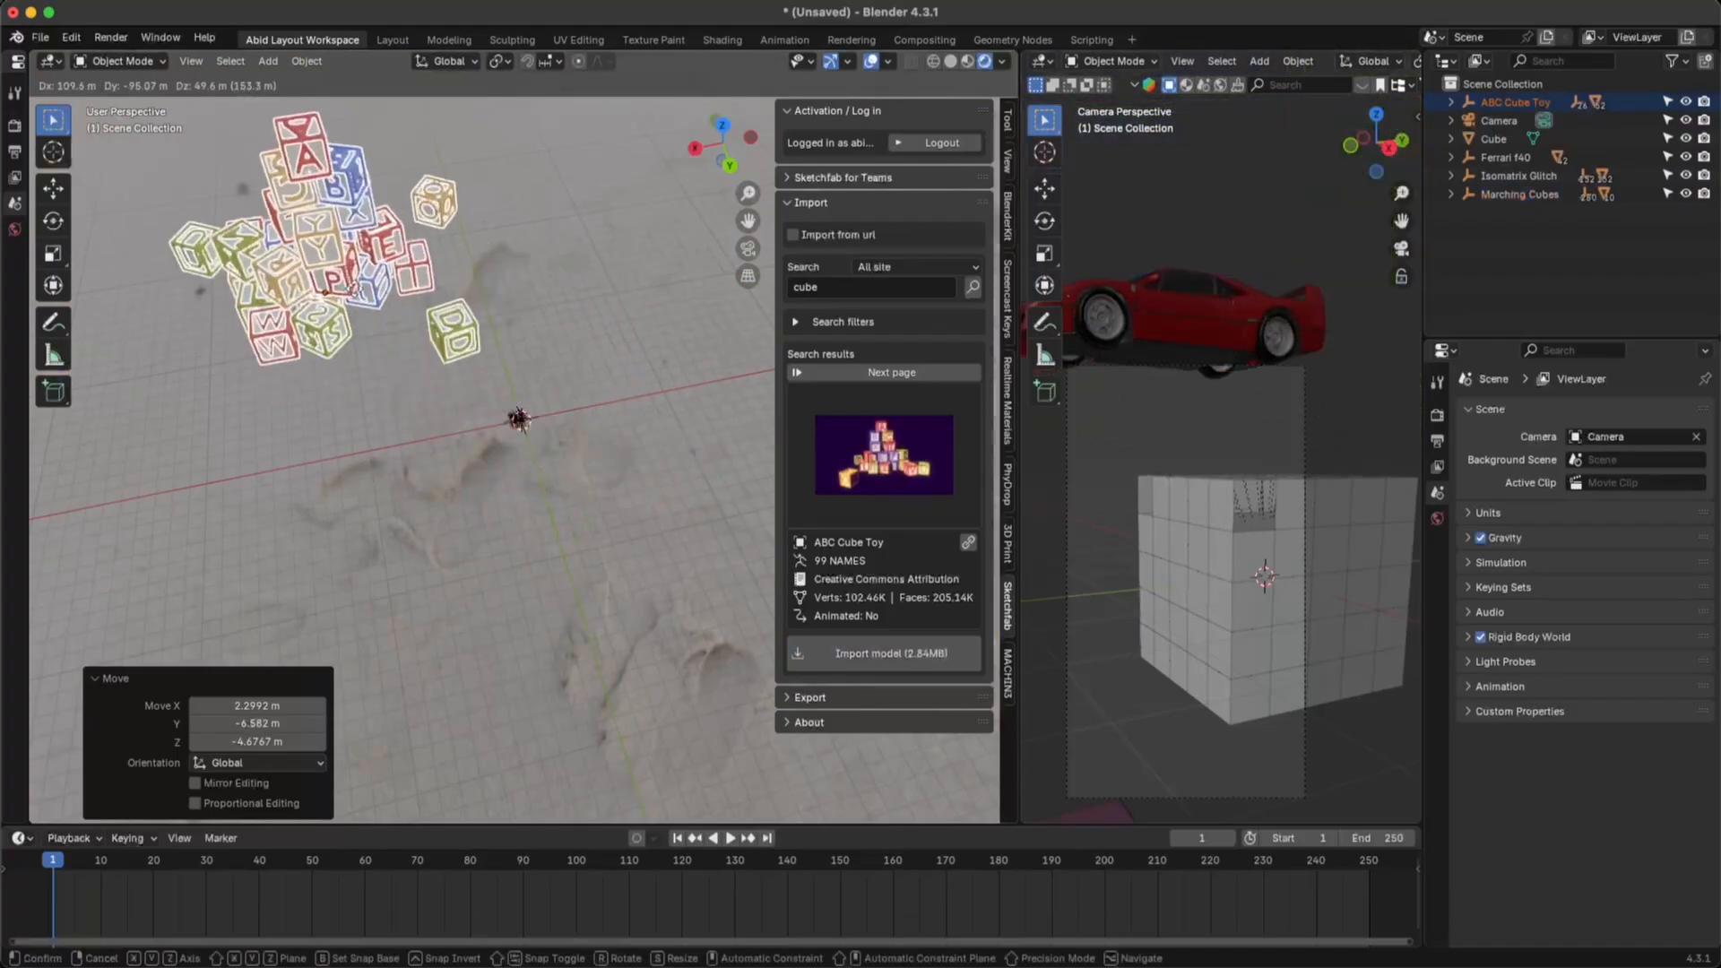
{"action": "left_click", "coordinate": [513, 415]}
{"action": "middle_click_drag", "start_coordinate": [462, 373], "coordinate": [529, 349]}
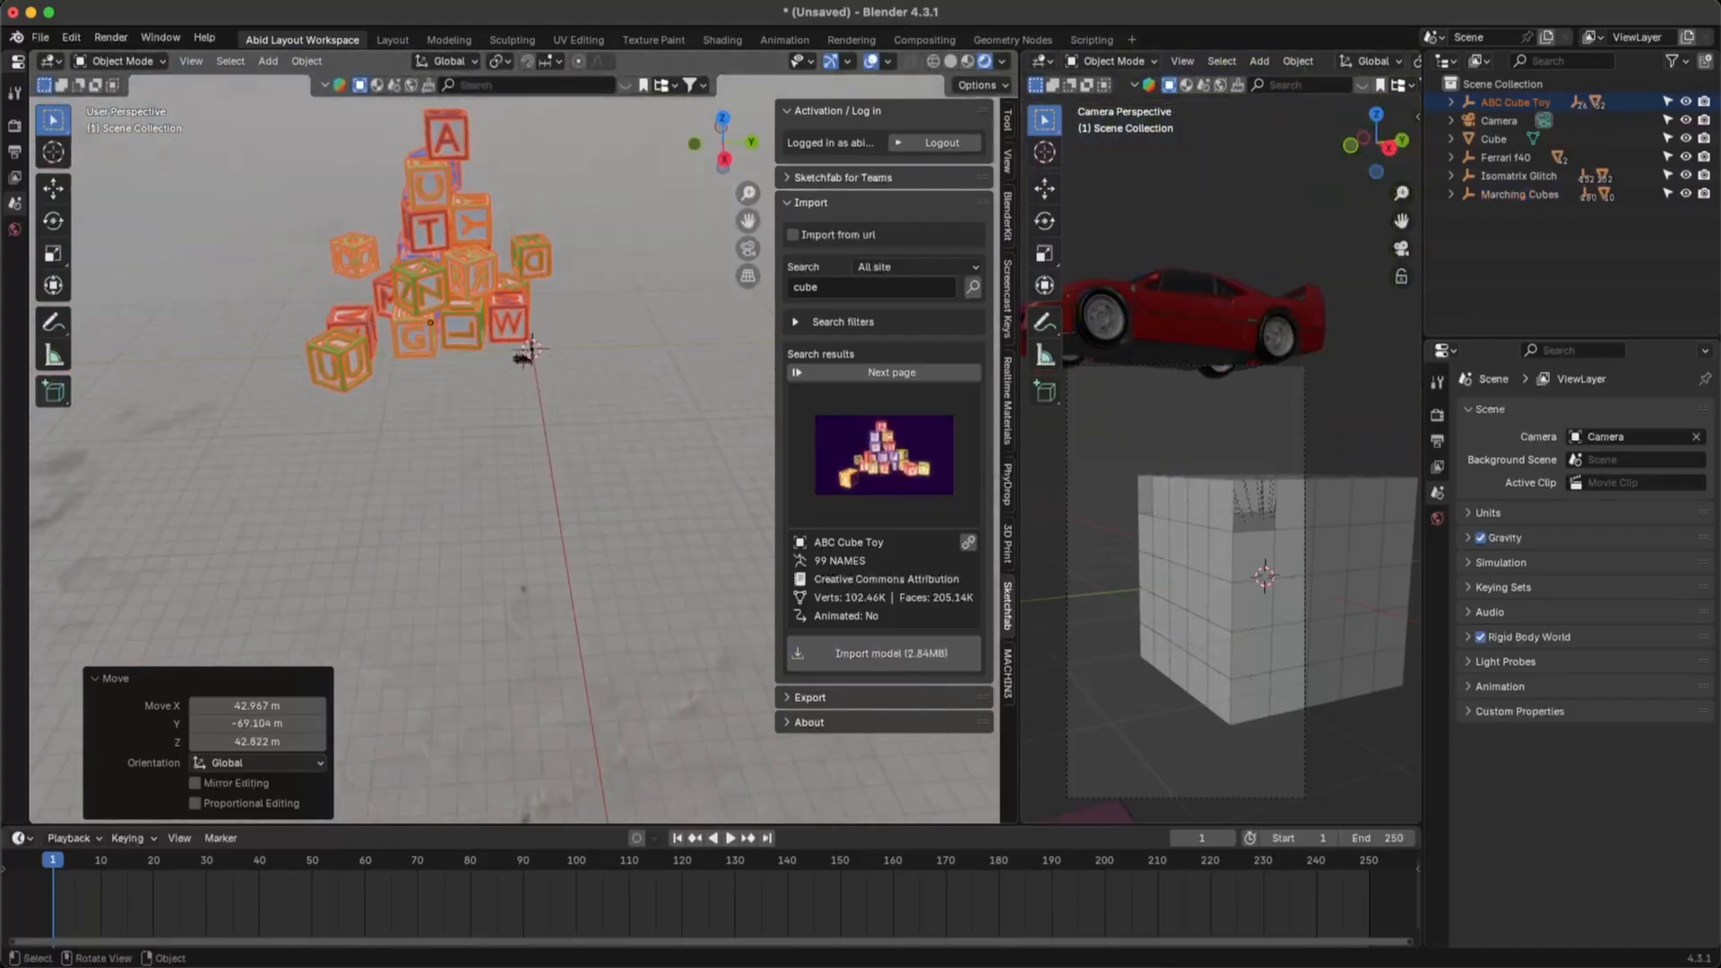